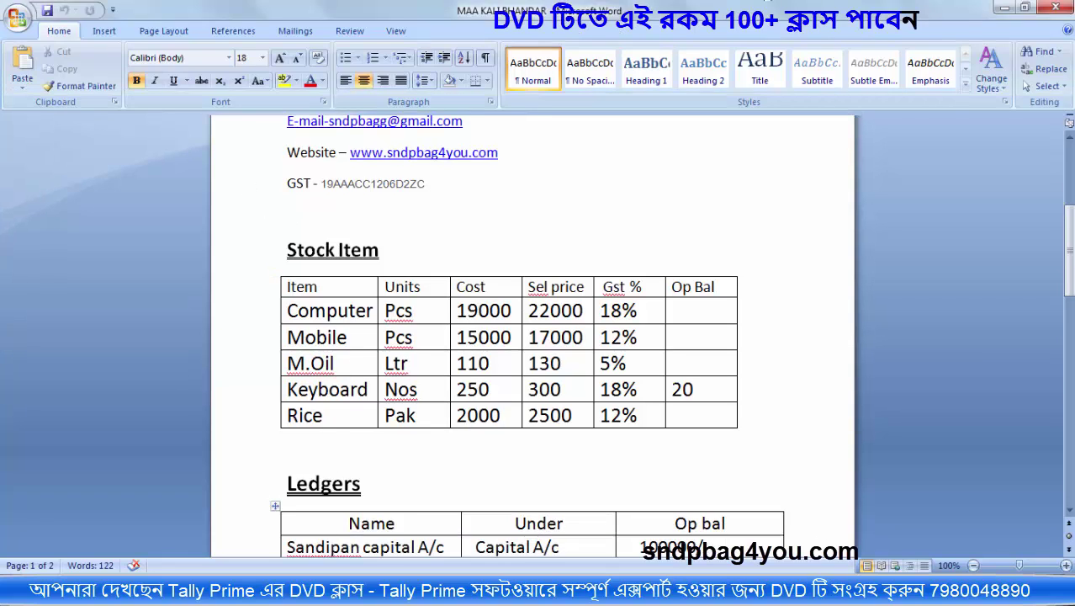
Step: Switch to the GST article in the browser and read its introduction on GST's full name, tax nature and start date
{"action": "left_click", "coordinate": [395, 492]}
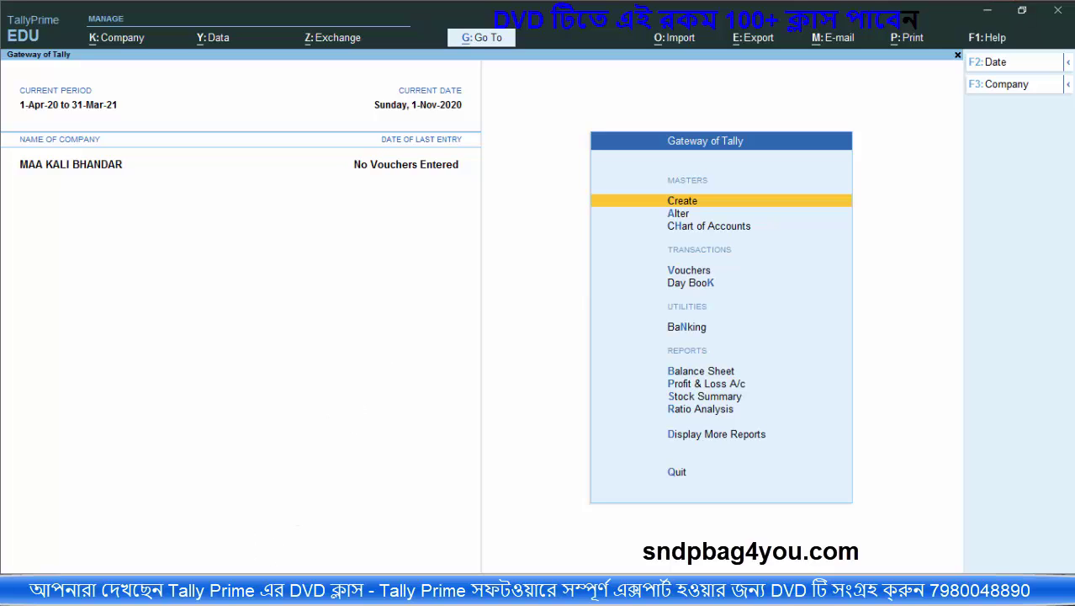
{"action": "key", "text": "alt+Tab"}
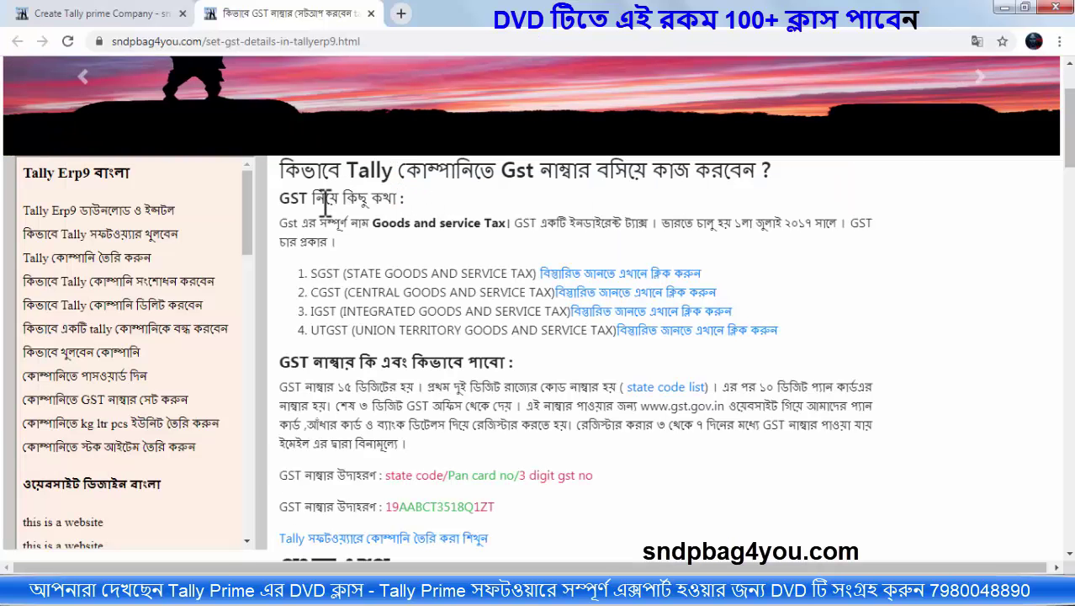
{"action": "left_click_drag", "start_coordinate": [373, 223], "coordinate": [510, 223]}
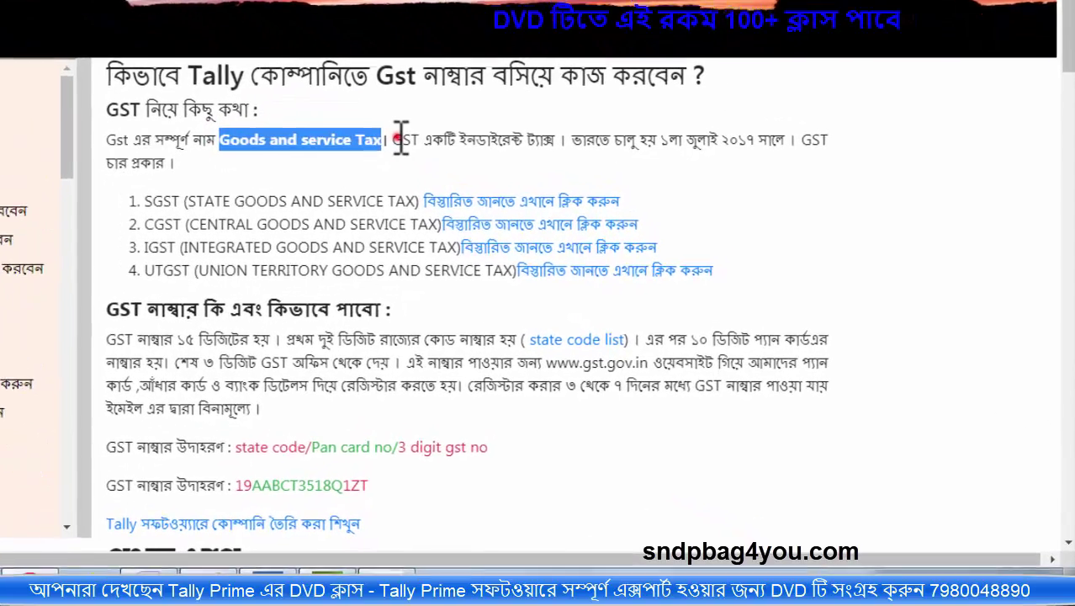
{"action": "left_click_drag", "start_coordinate": [397, 138], "coordinate": [568, 132]}
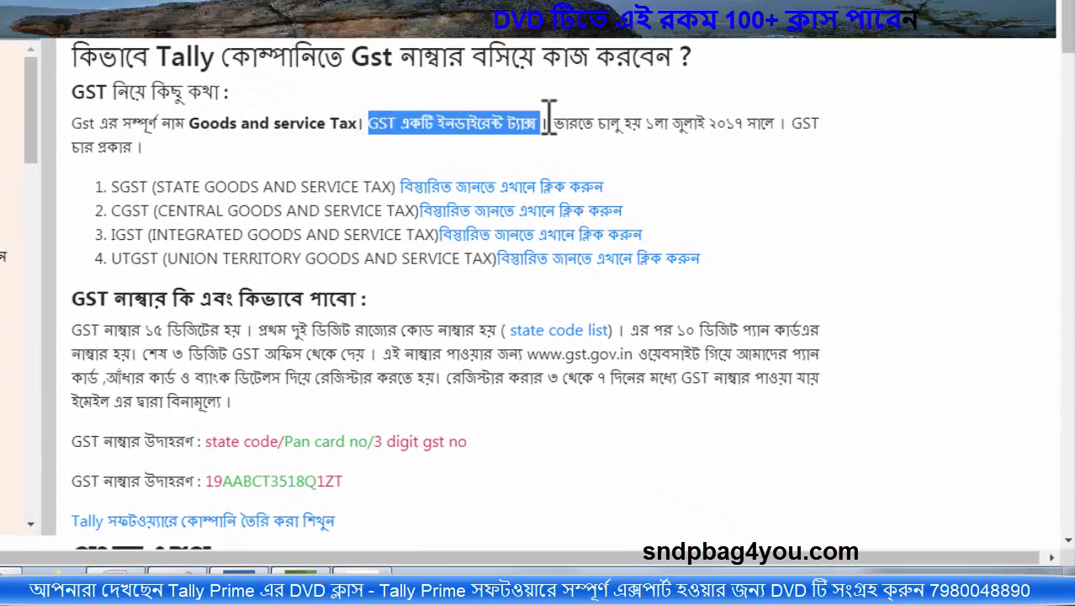
{"action": "left_click", "coordinate": [650, 124]}
{"action": "left_click_drag", "start_coordinate": [659, 124], "coordinate": [713, 123]}
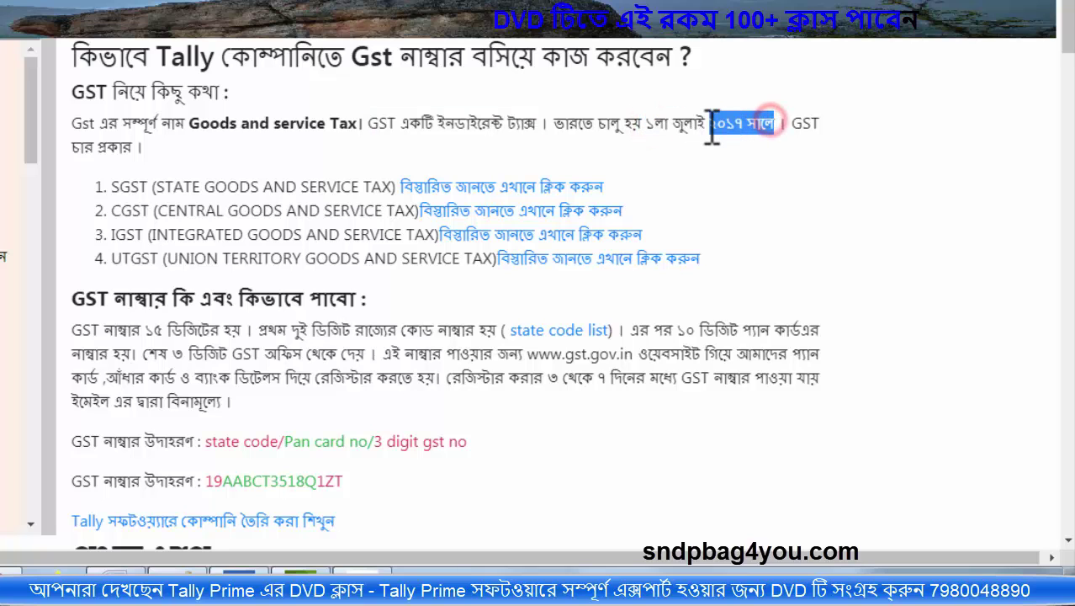
{"action": "triple_click", "coordinate": [74, 148]}
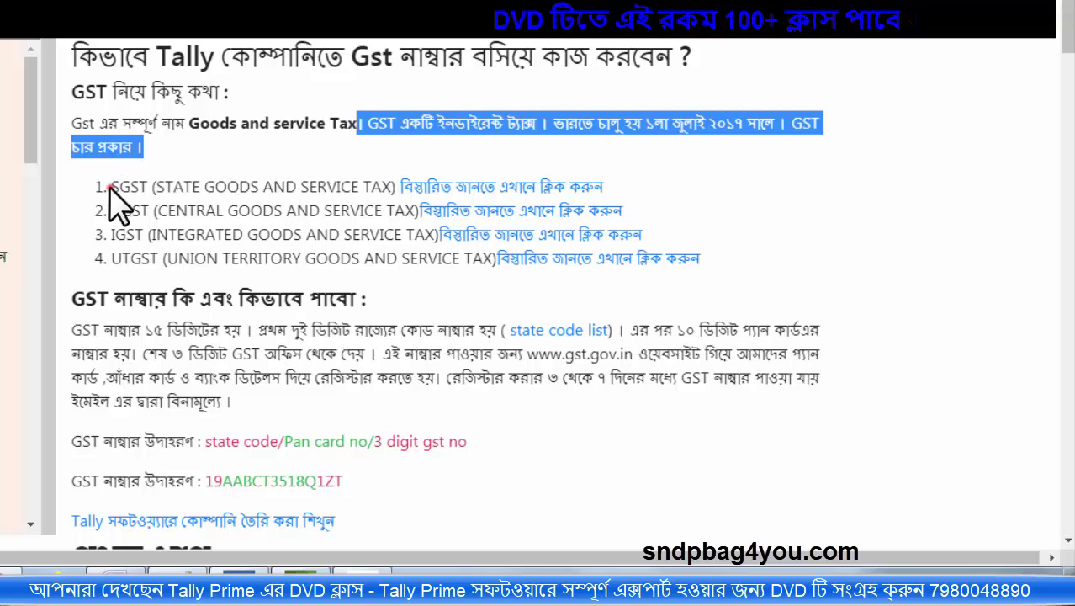
Step: Go through the article's list of GST types: SGST, CGST, IGST and UTGST
{"action": "left_click_drag", "start_coordinate": [109, 186], "coordinate": [414, 177]}
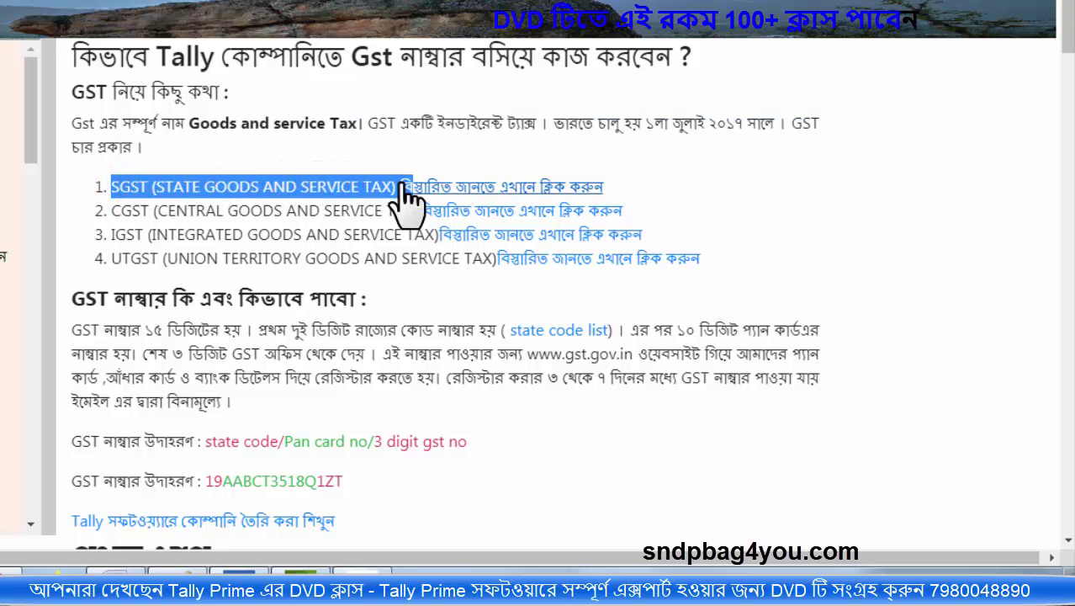
{"action": "left_click_drag", "start_coordinate": [112, 211], "coordinate": [398, 201]}
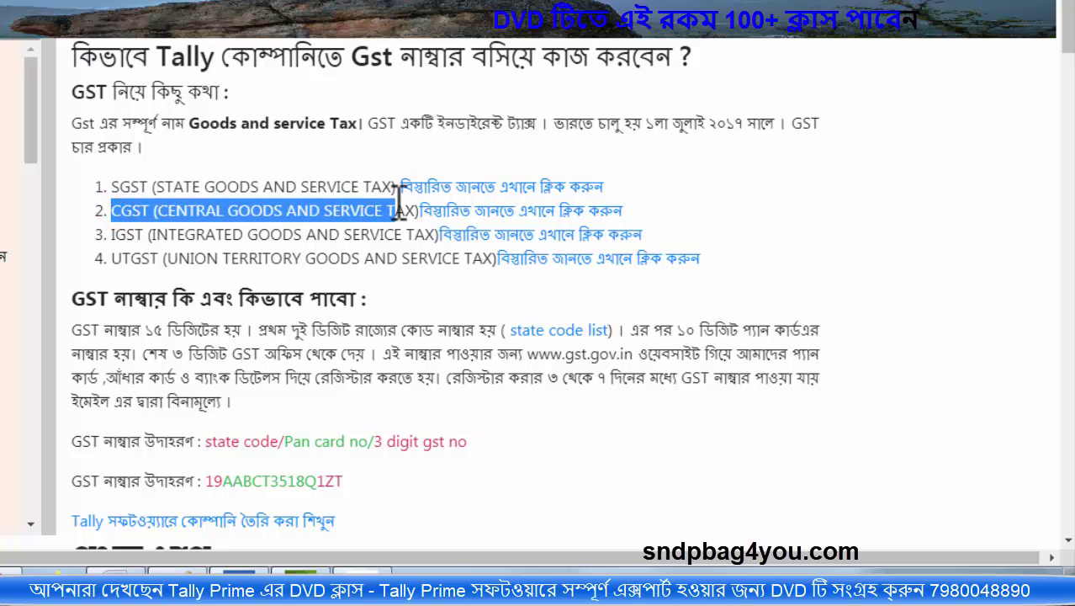
{"action": "left_click_drag", "start_coordinate": [112, 235], "coordinate": [438, 233]}
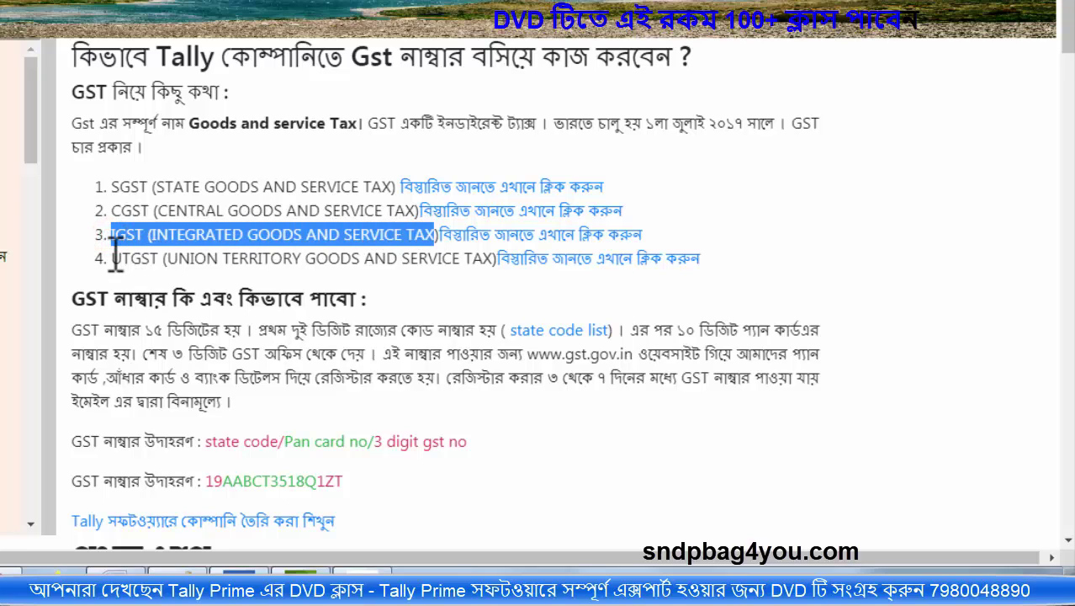
{"action": "left_click_drag", "start_coordinate": [112, 257], "coordinate": [497, 259]}
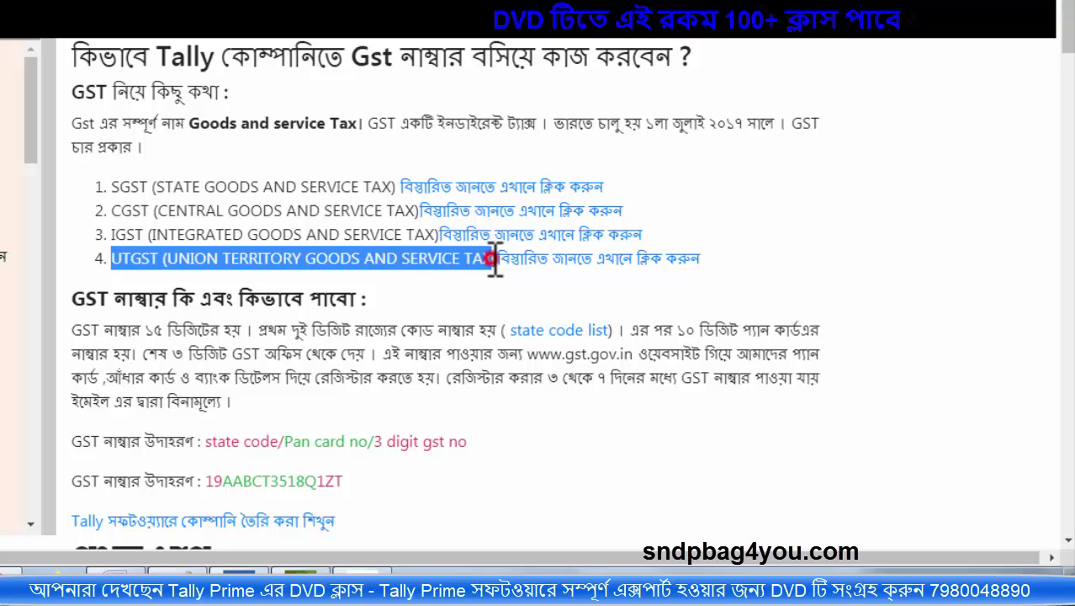
{"action": "left_click", "coordinate": [494, 259]}
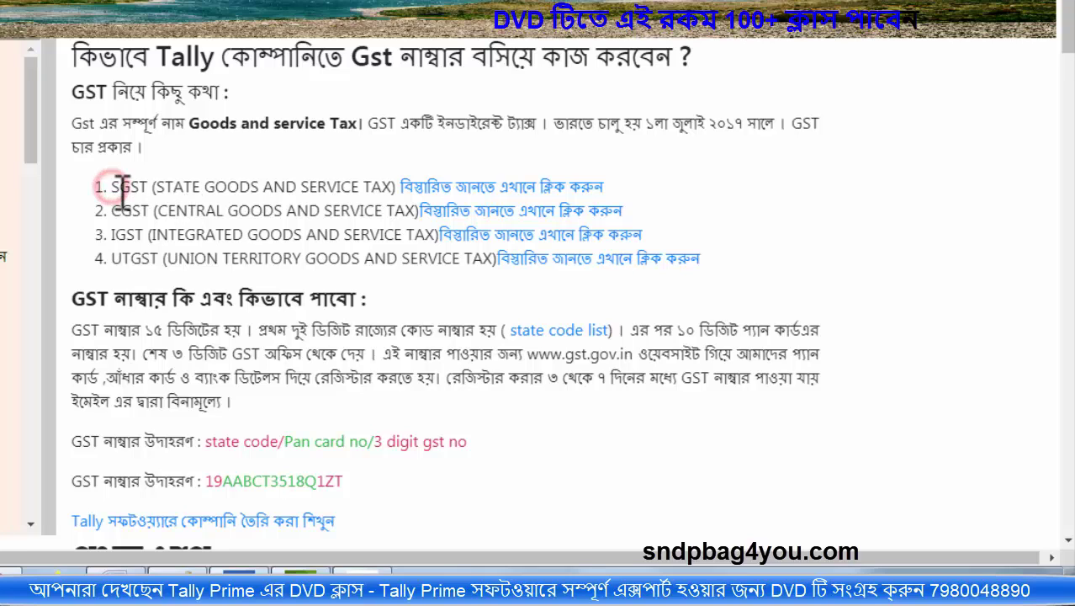
Step: Examine the SGST and CGST entries together, and the full name of IGST, in the list of GST types
{"action": "left_click_drag", "start_coordinate": [109, 186], "coordinate": [519, 211]}
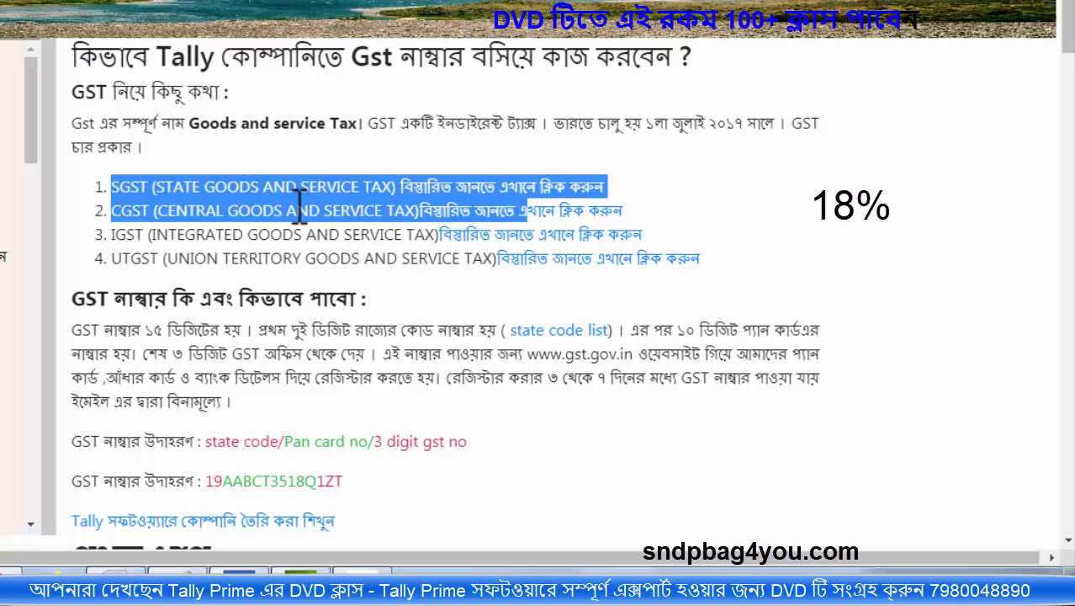
{"action": "left_click", "coordinate": [114, 182]}
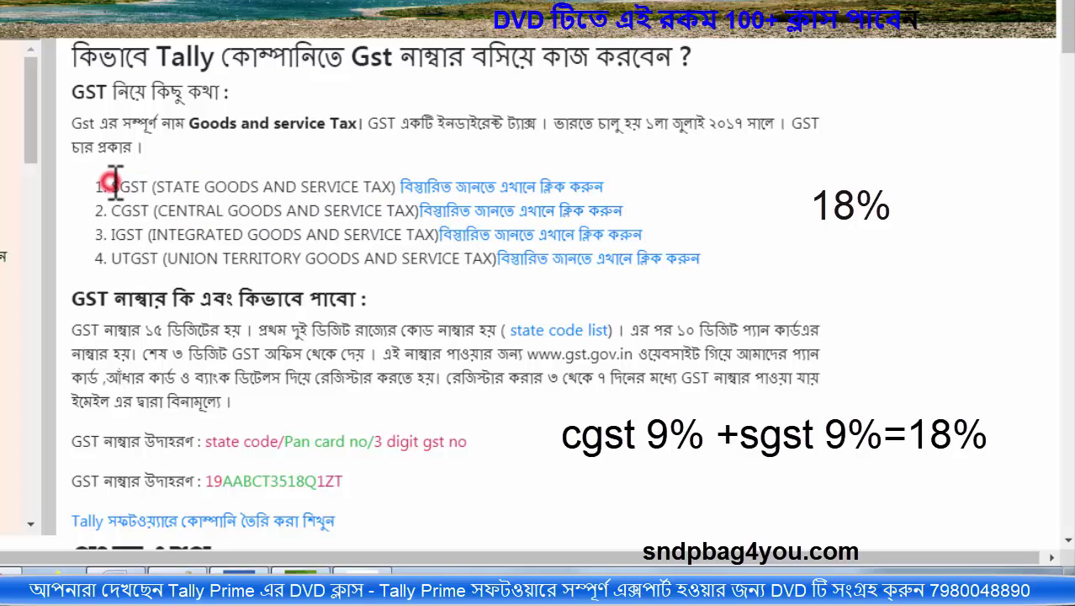
{"action": "left_click_drag", "start_coordinate": [112, 186], "coordinate": [200, 187]}
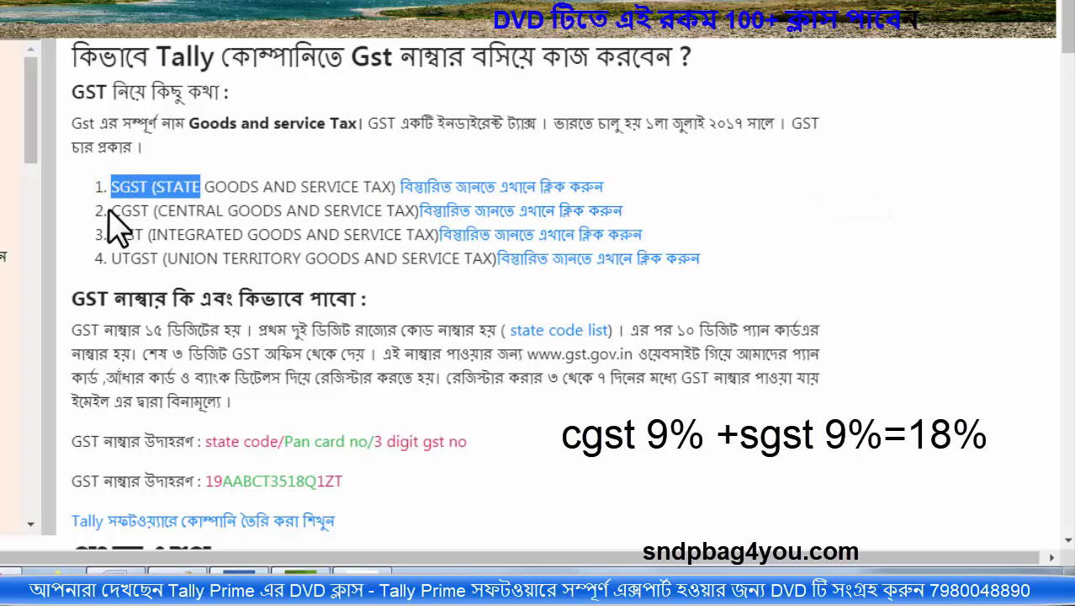
{"action": "left_click", "coordinate": [110, 209]}
{"action": "left_click_drag", "start_coordinate": [111, 211], "coordinate": [328, 210]}
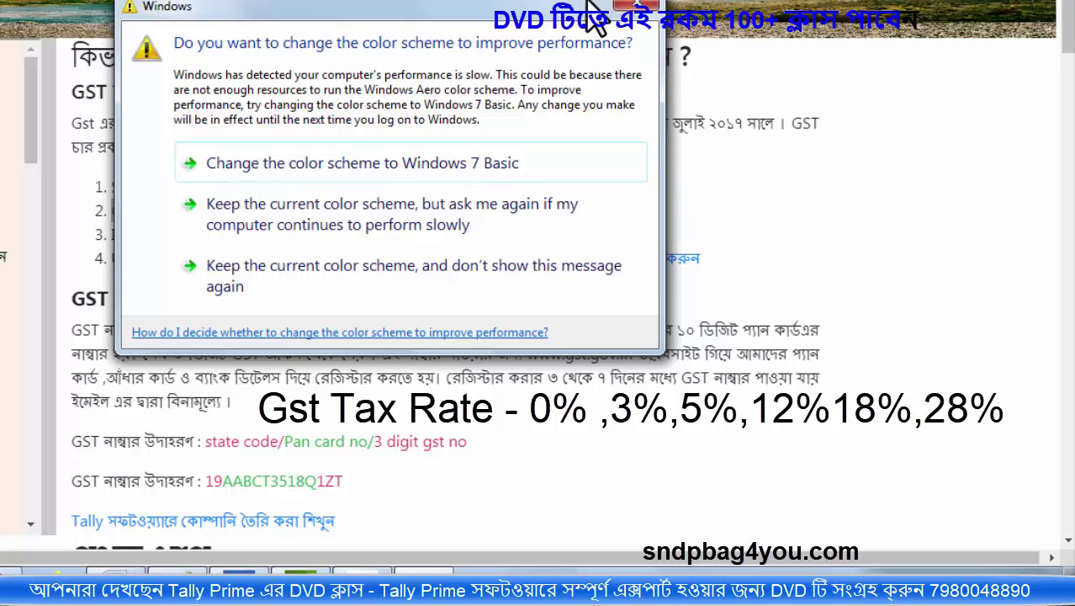
{"action": "left_click", "coordinate": [571, 217]}
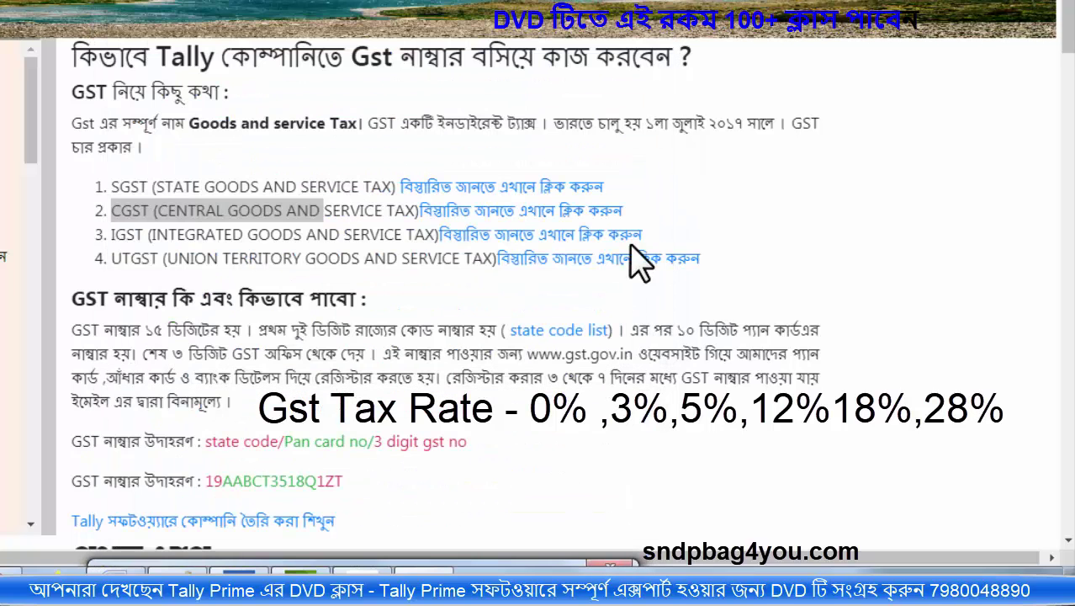
{"action": "left_click", "coordinate": [721, 165]}
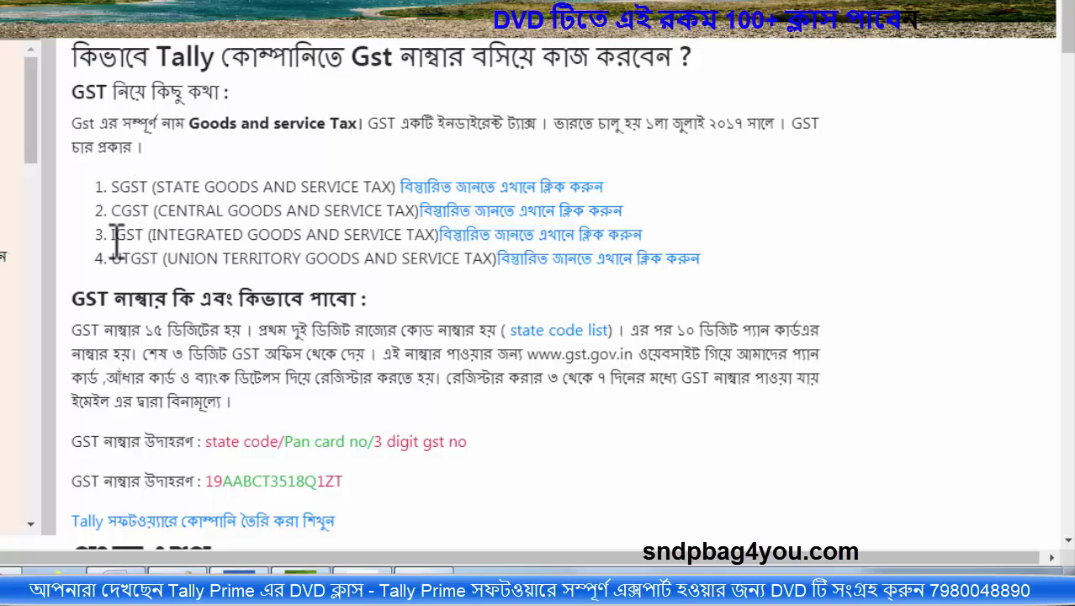
{"action": "left_click_drag", "start_coordinate": [109, 234], "coordinate": [179, 236]}
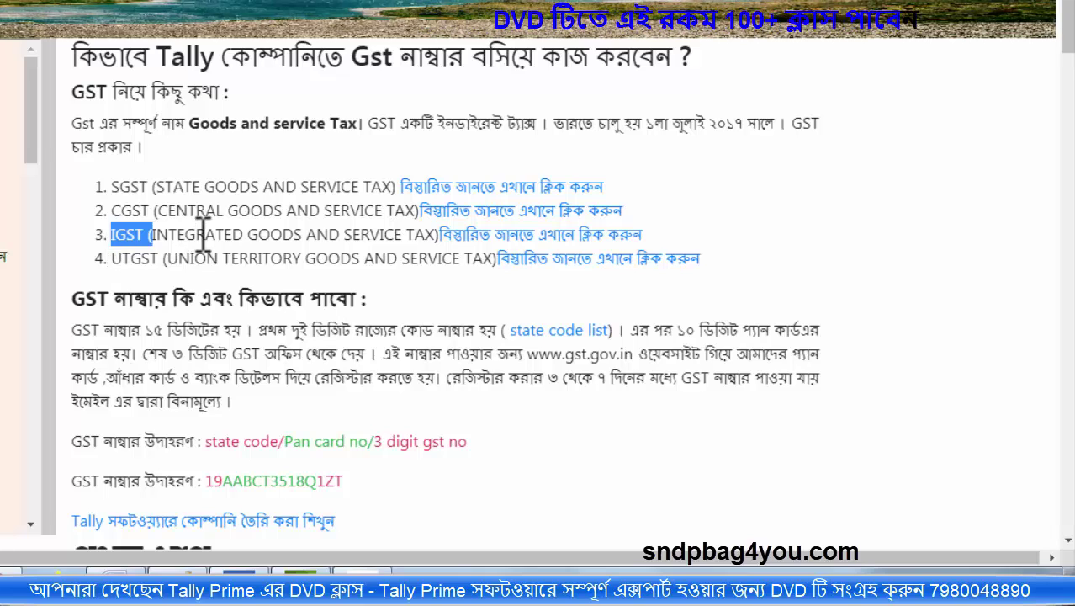
{"action": "left_click_drag", "start_coordinate": [157, 235], "coordinate": [415, 233]}
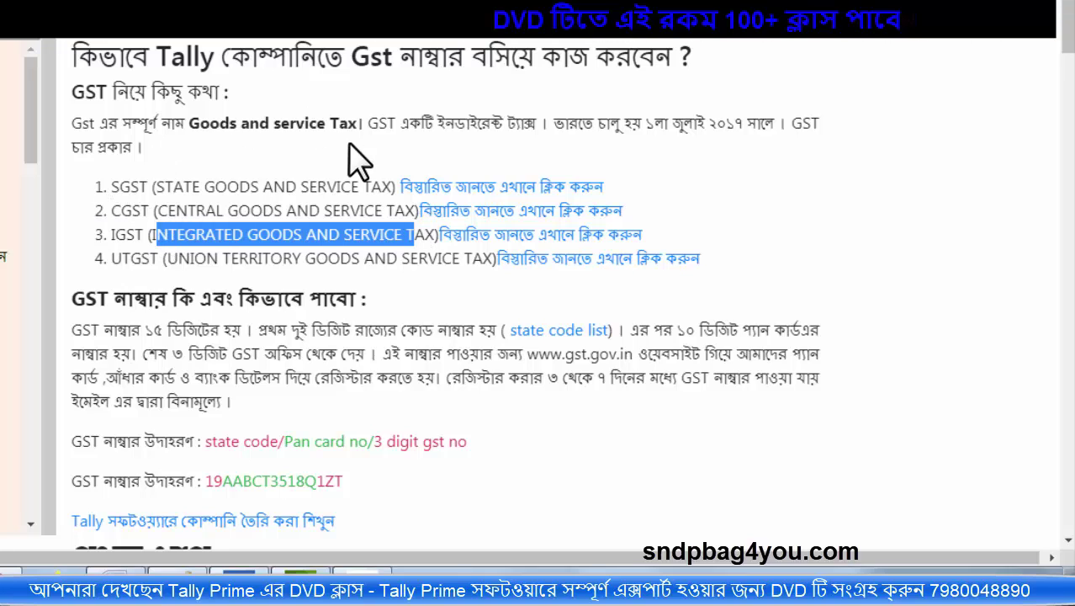
Step: Open the detailed UTGST page and read when the tax is used and which union territories it covers
{"action": "left_click", "coordinate": [556, 259]}
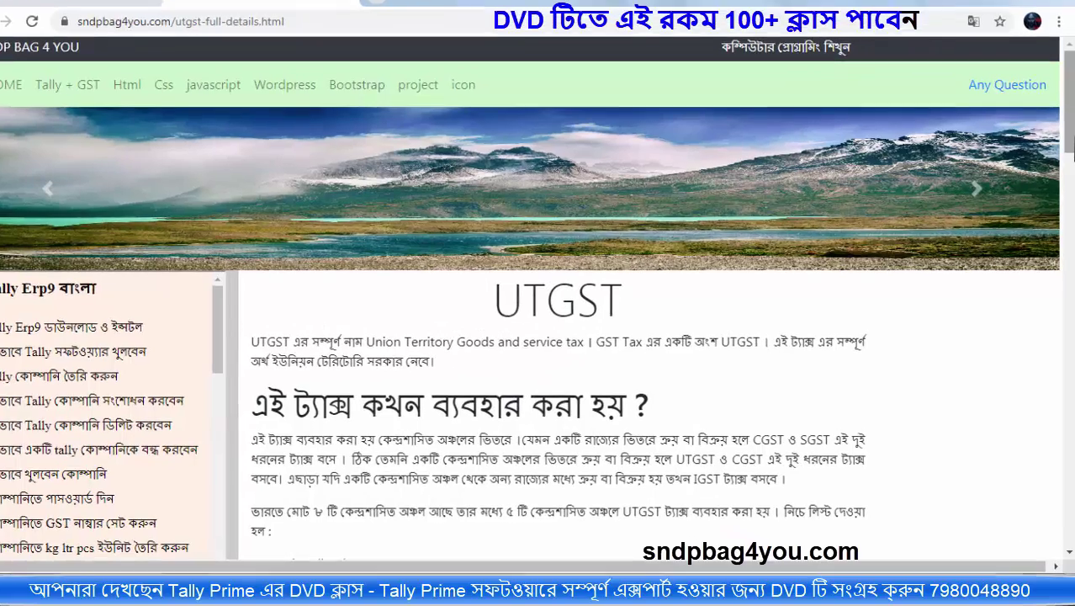
{"action": "scroll", "coordinate": [331, 235], "scroll_direction": "down", "scroll_amount": 4}
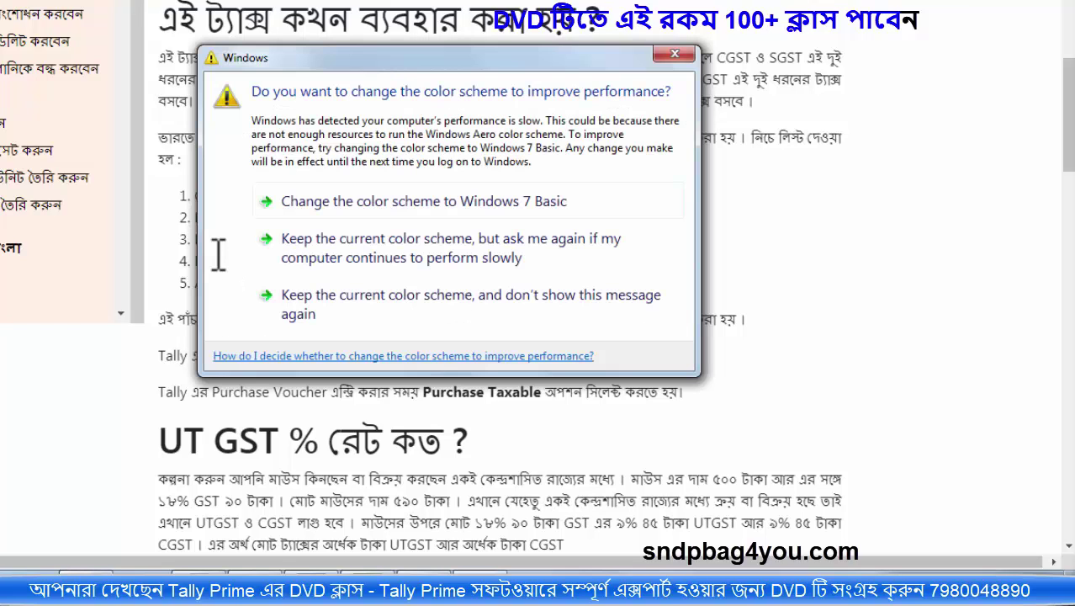
{"action": "left_click_drag", "start_coordinate": [430, 64], "coordinate": [414, 593]}
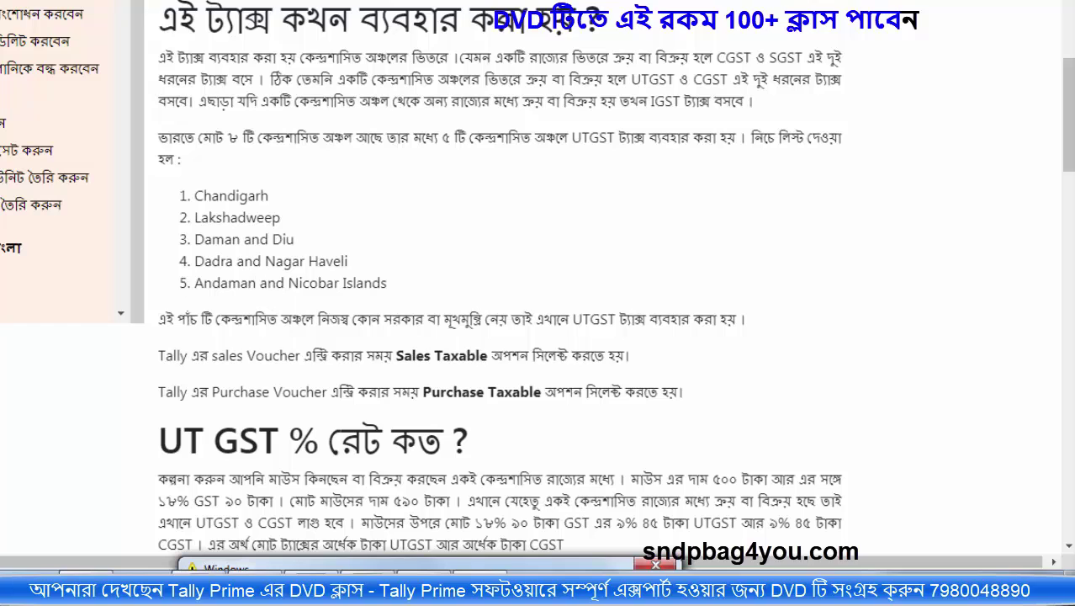
Step: Read the mouse price example in the UTGST rate section, including which taxes apply to a sale within one union territory
{"action": "left_click_drag", "start_coordinate": [1069, 107], "coordinate": [1070, 179]}
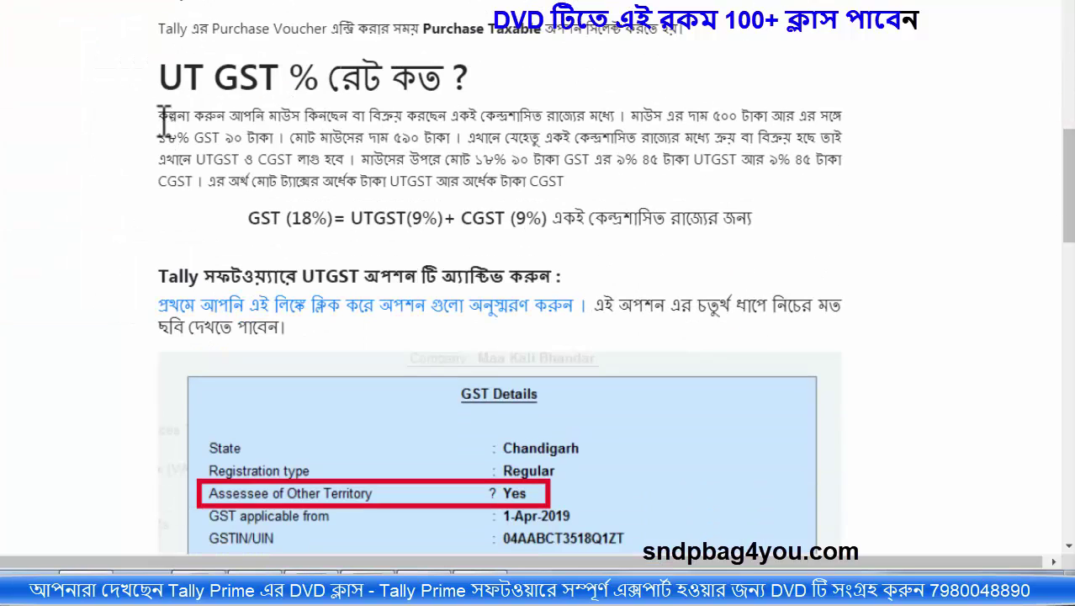
{"action": "mouse_move", "coordinate": [162, 117]}
{"action": "left_mouse_down"}
{"action": "mouse_move", "coordinate": [842, 113]}
{"action": "mouse_move", "coordinate": [174, 135]}
{"action": "mouse_move", "coordinate": [277, 137]}
{"action": "left_mouse_up"}
{"action": "left_click", "coordinate": [633, 113]}
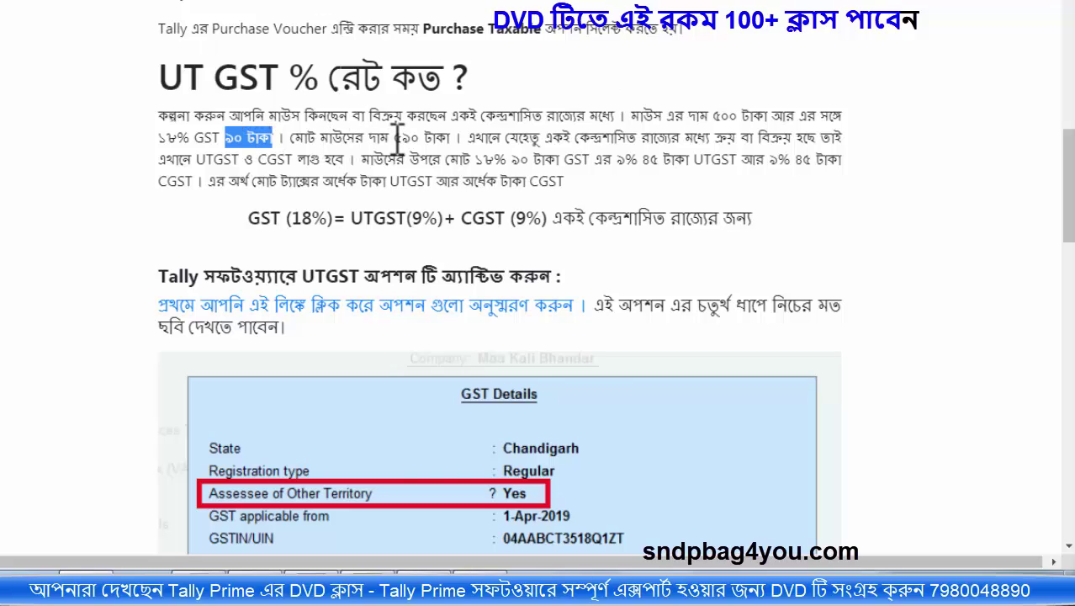
{"action": "left_click_drag", "start_coordinate": [393, 138], "coordinate": [815, 137]}
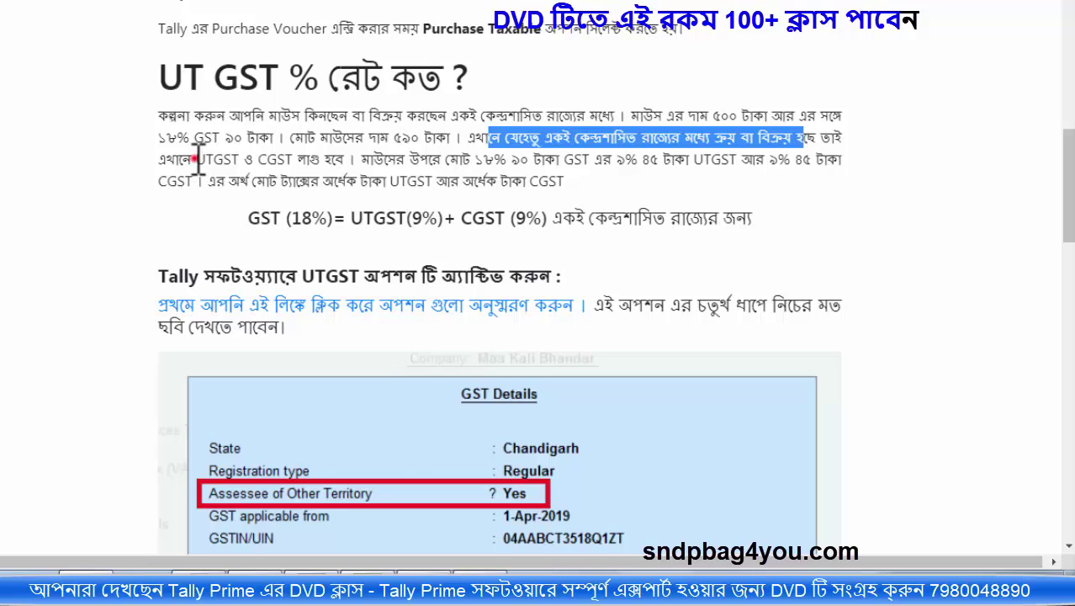
{"action": "left_click_drag", "start_coordinate": [198, 159], "coordinate": [355, 160]}
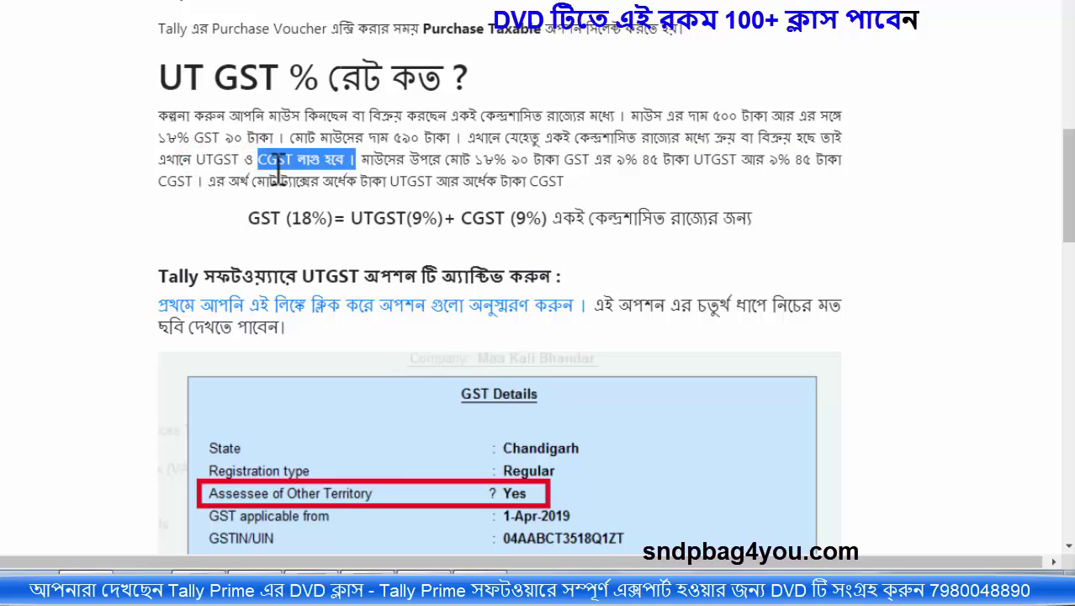
Step: Examine how the mouse example divides the total GST between UTGST and CGST
{"action": "left_click", "coordinate": [483, 160]}
{"action": "left_click_drag", "start_coordinate": [484, 160], "coordinate": [559, 162]}
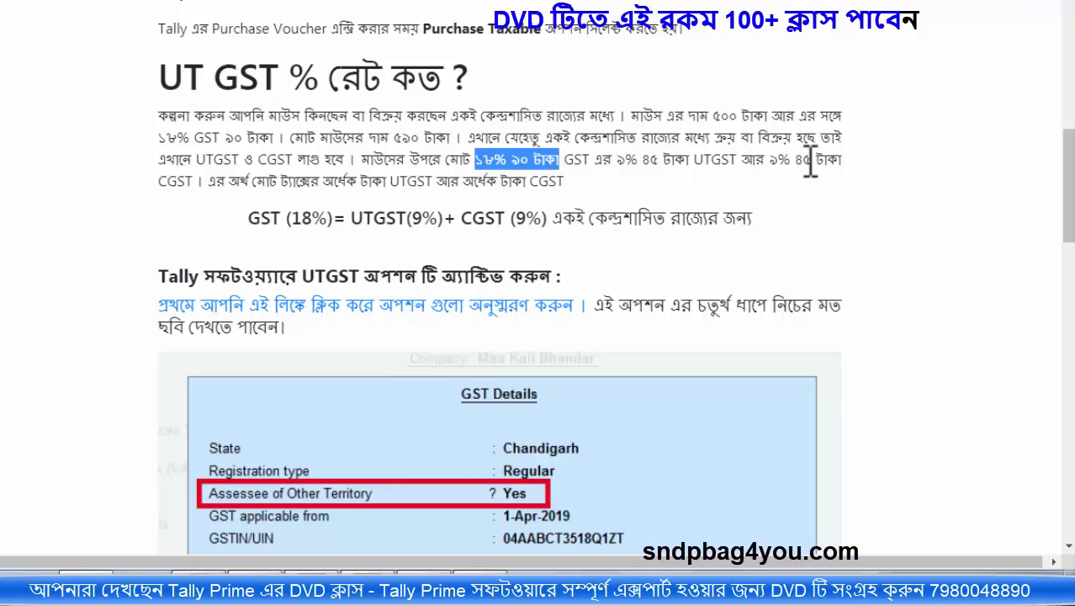
{"action": "left_click_drag", "start_coordinate": [779, 160], "coordinate": [875, 156]}
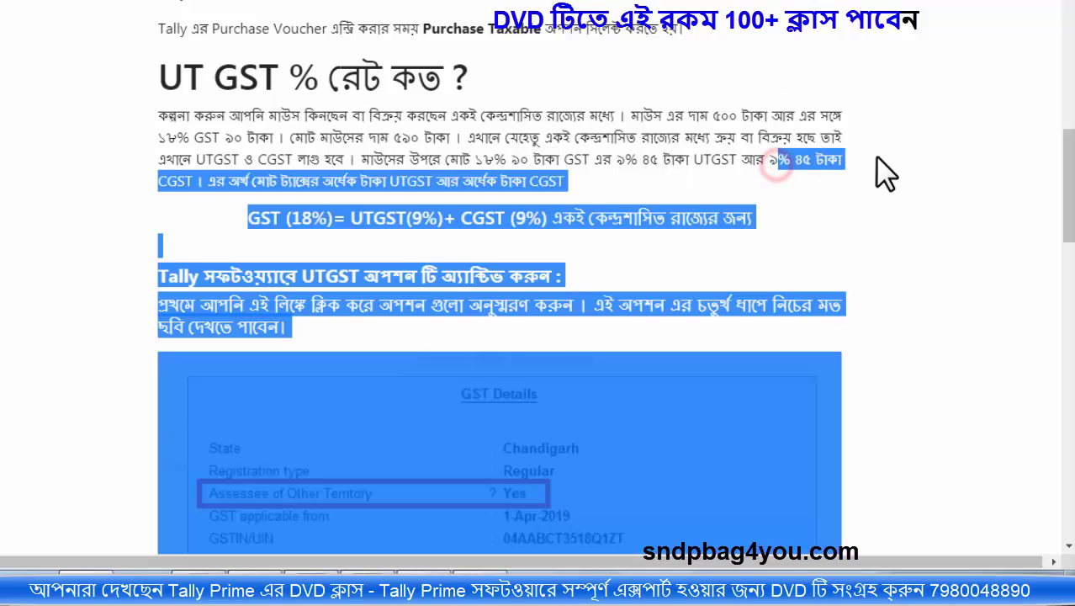
{"action": "left_click", "coordinate": [640, 172]}
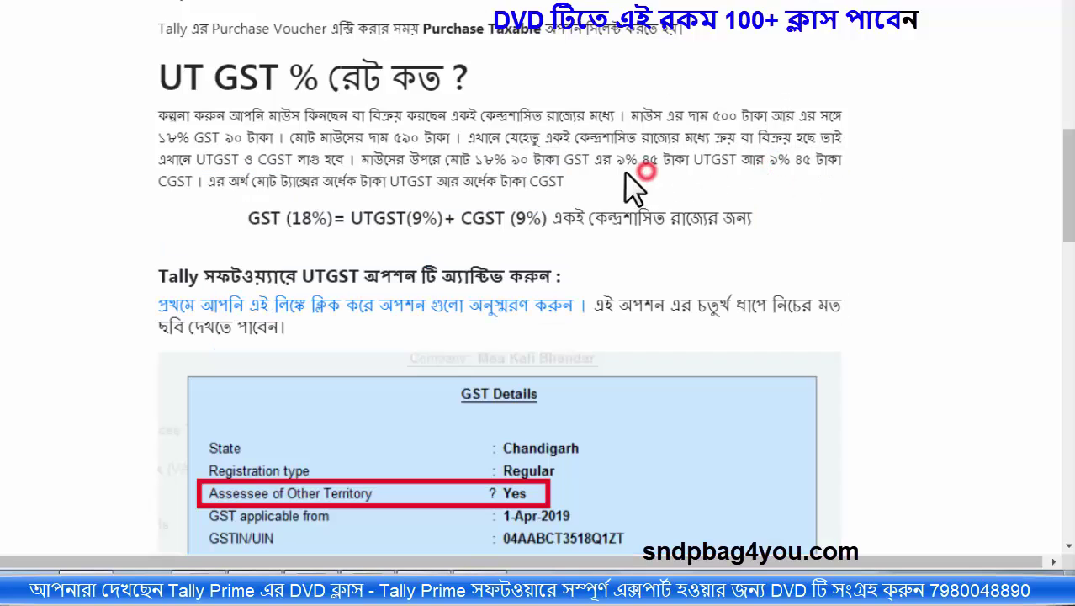
{"action": "left_click", "coordinate": [511, 160]}
{"action": "left_click_drag", "start_coordinate": [524, 162], "coordinate": [562, 159]}
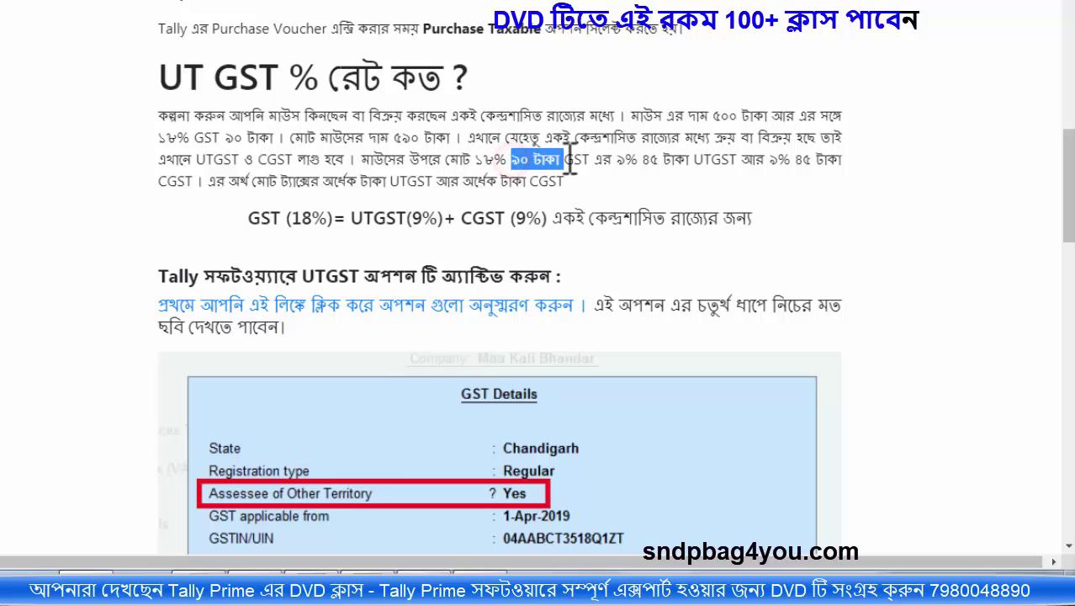
{"action": "left_click", "coordinate": [772, 160]}
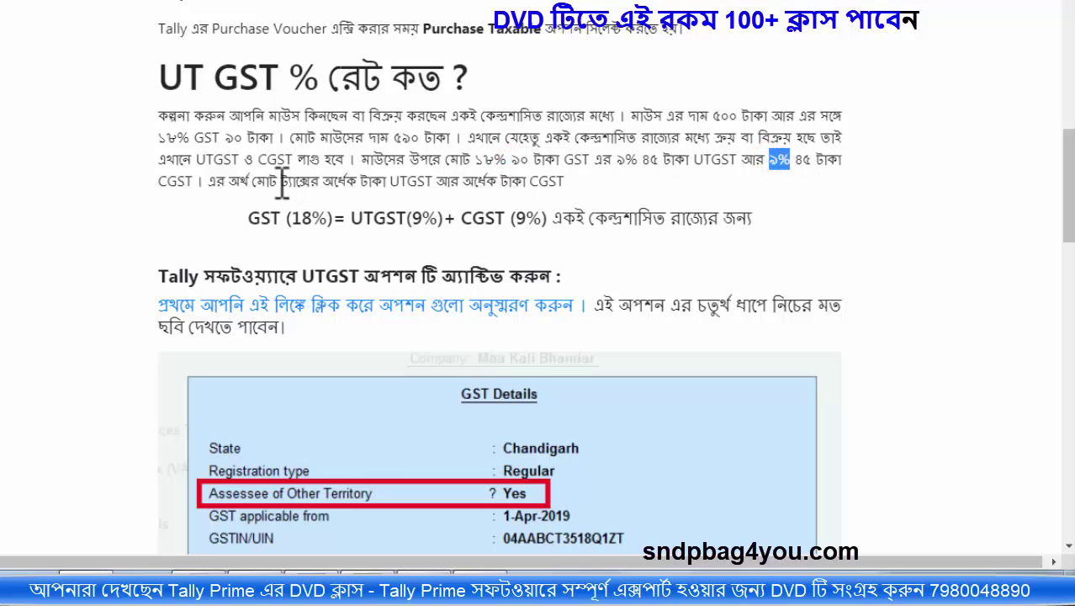
{"action": "left_click", "coordinate": [164, 180]}
{"action": "left_click_drag", "start_coordinate": [164, 180], "coordinate": [198, 182]}
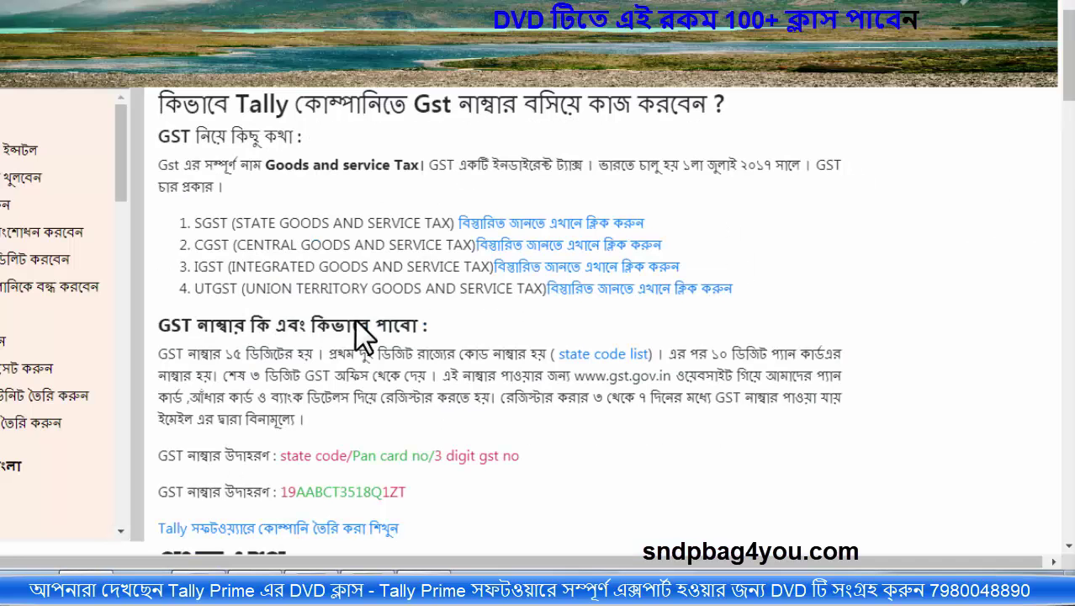
Step: Open the detailed IGST page from the GST article and read its usage rules and rate example
{"action": "left_click", "coordinate": [522, 262]}
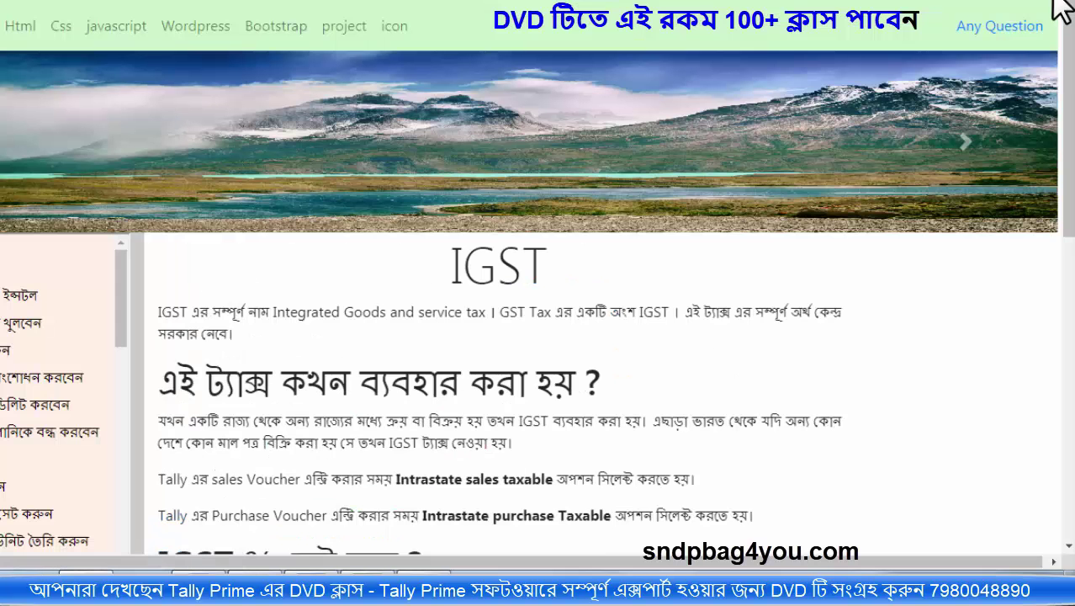
{"action": "left_click_drag", "start_coordinate": [1068, 72], "coordinate": [1071, 122]}
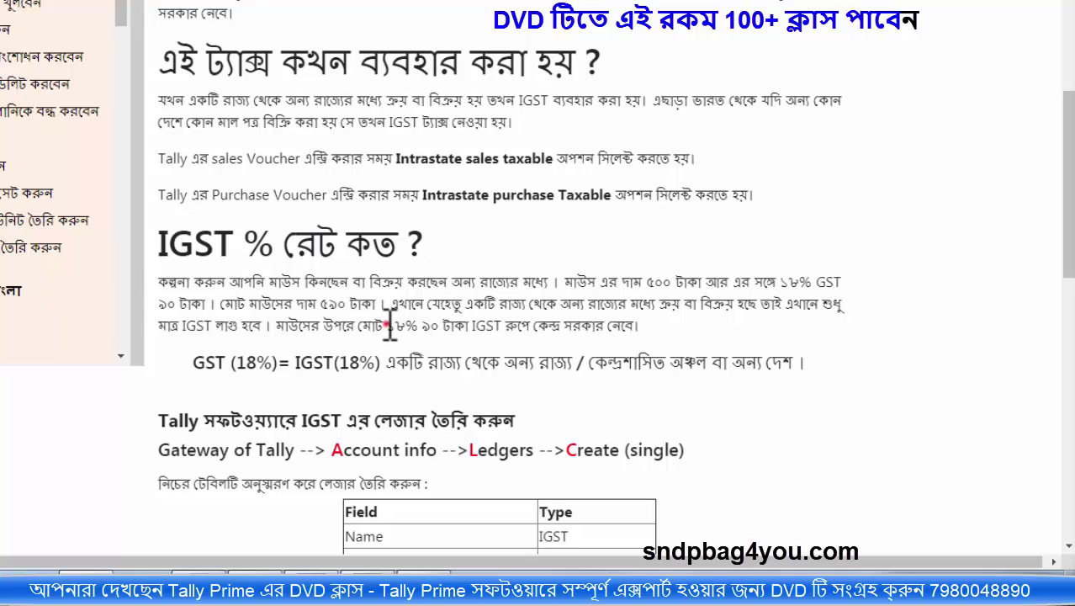
{"action": "left_click_drag", "start_coordinate": [388, 325], "coordinate": [415, 325]}
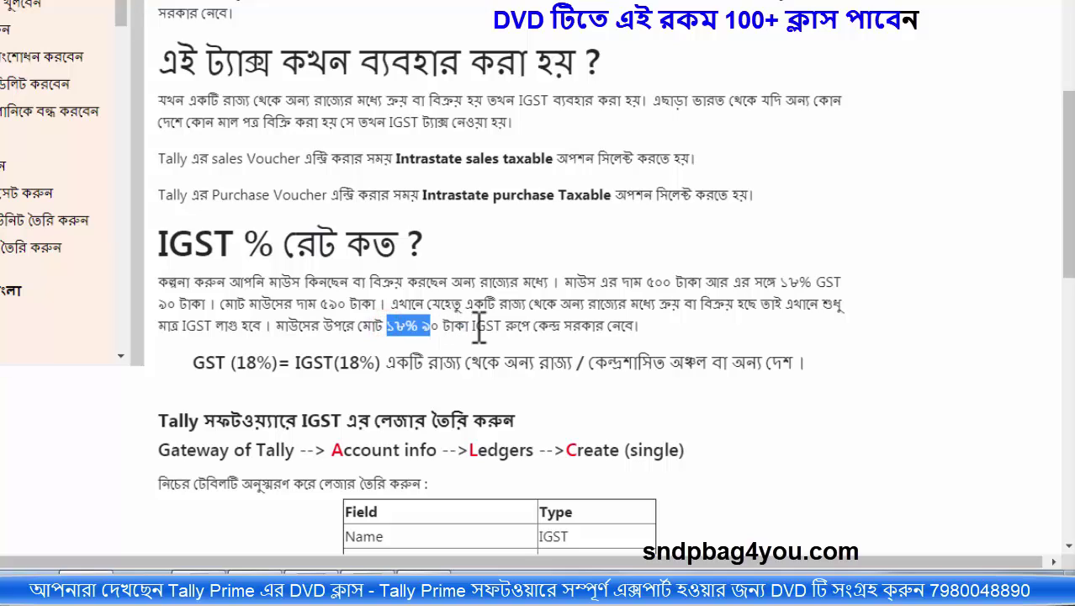
Step: Read which government receives the IGST in the mouse example and return to the main GST article
{"action": "left_click", "coordinate": [474, 325]}
{"action": "left_click_drag", "start_coordinate": [526, 324], "coordinate": [649, 331]}
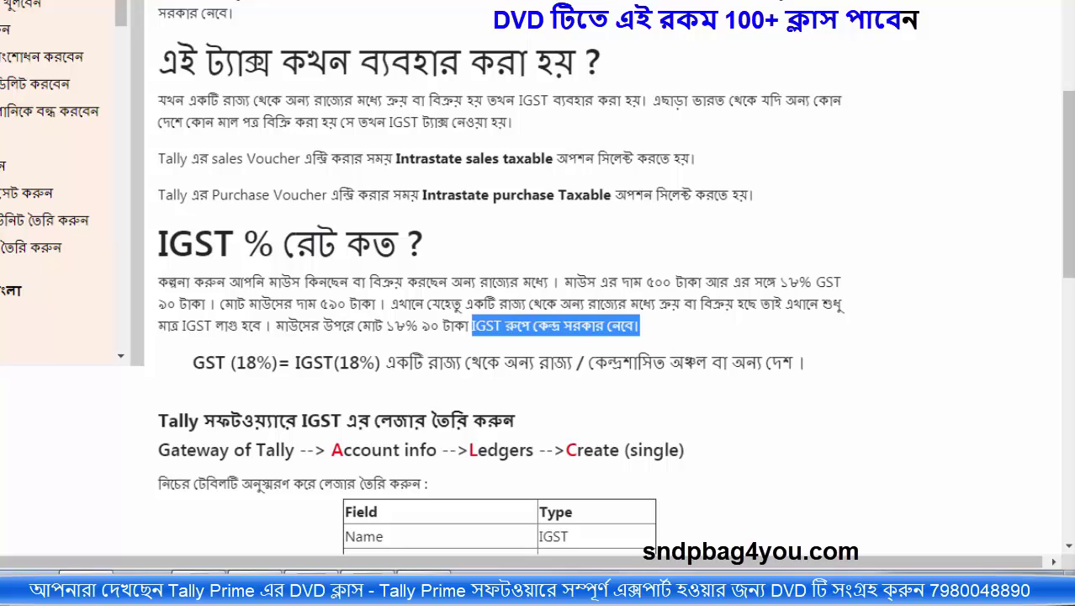
{"action": "key", "text": "alt+Left"}
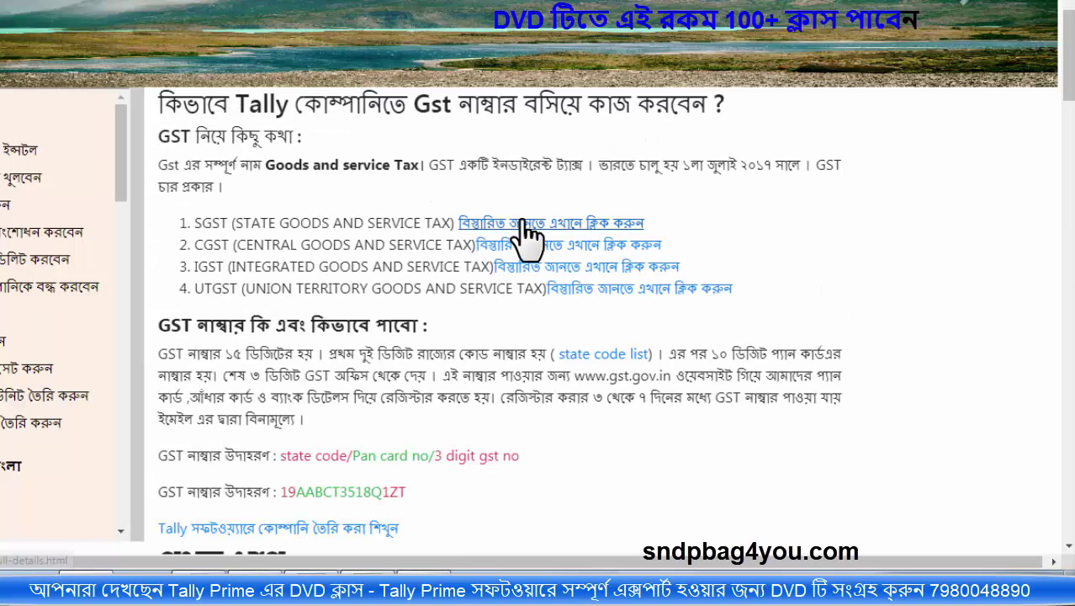
Step: Open the detailed SGST page and examine how its mouse example splits the GST between SGST and CGST, dismissing the color scheme prompt
{"action": "left_click", "coordinate": [517, 223]}
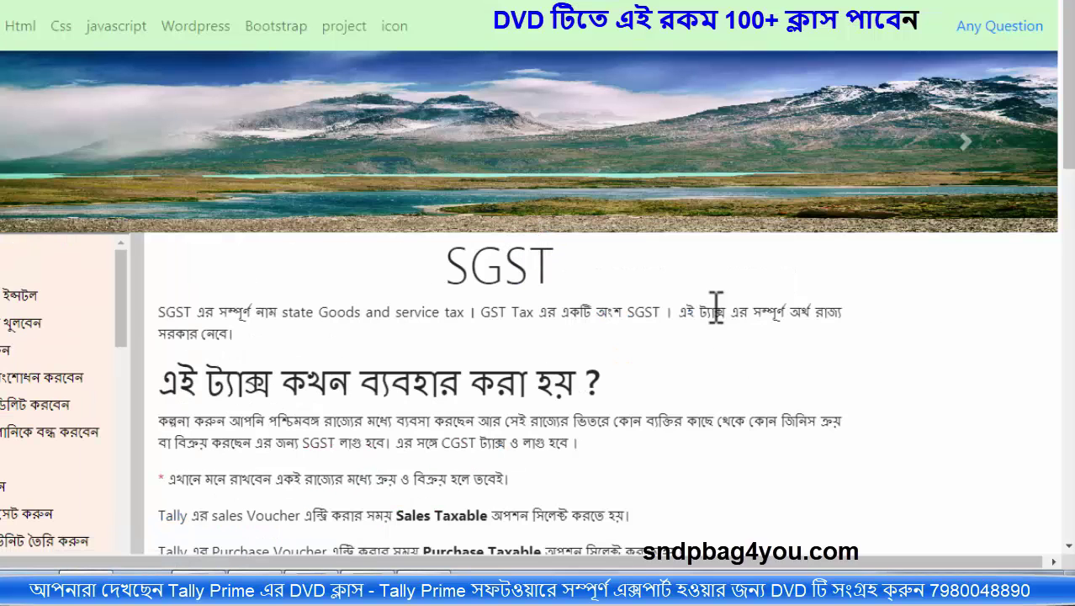
{"action": "left_click_drag", "start_coordinate": [1067, 139], "coordinate": [1064, 211]}
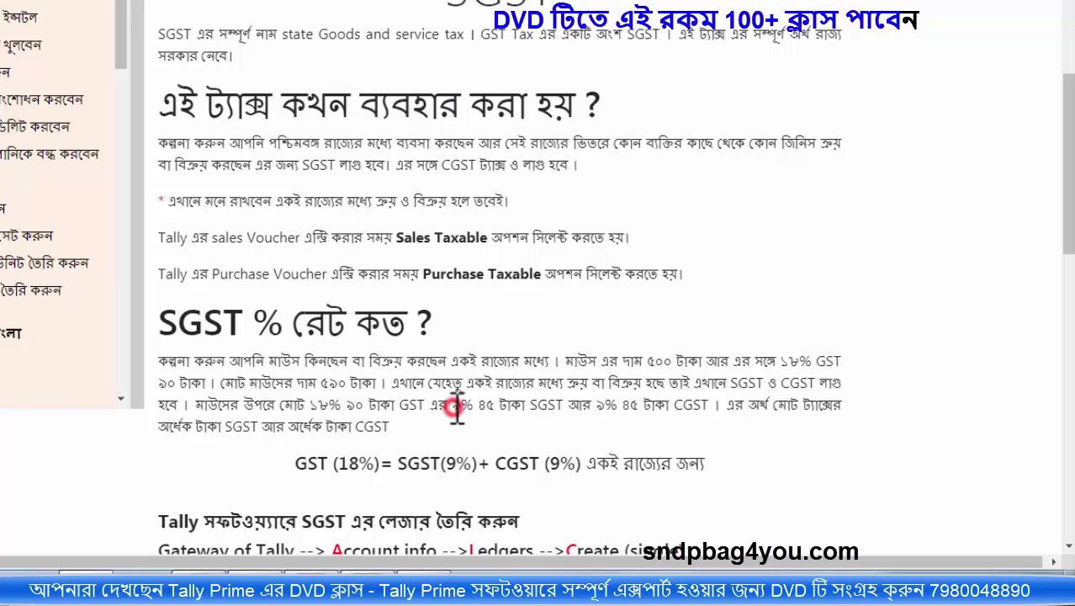
{"action": "left_click_drag", "start_coordinate": [314, 406], "coordinate": [385, 413]}
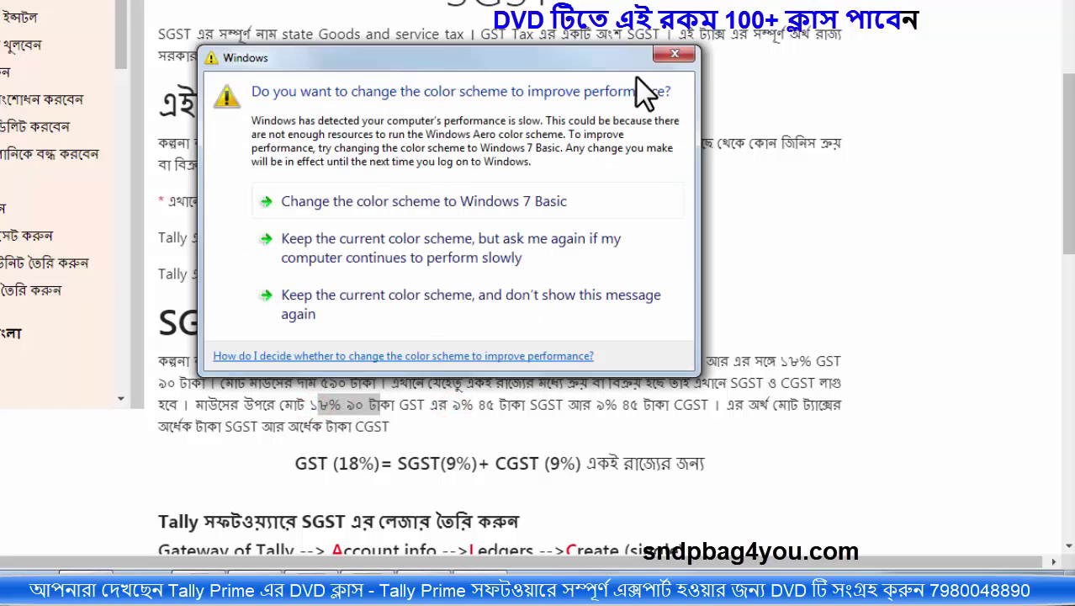
{"action": "left_click", "coordinate": [674, 53]}
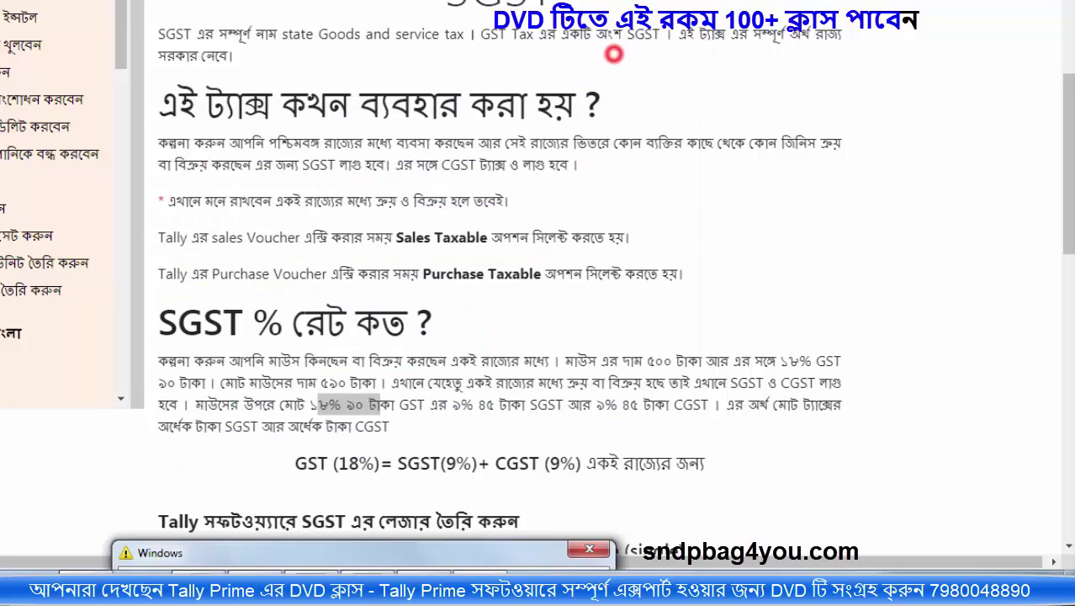
{"action": "double_click", "coordinate": [549, 405]}
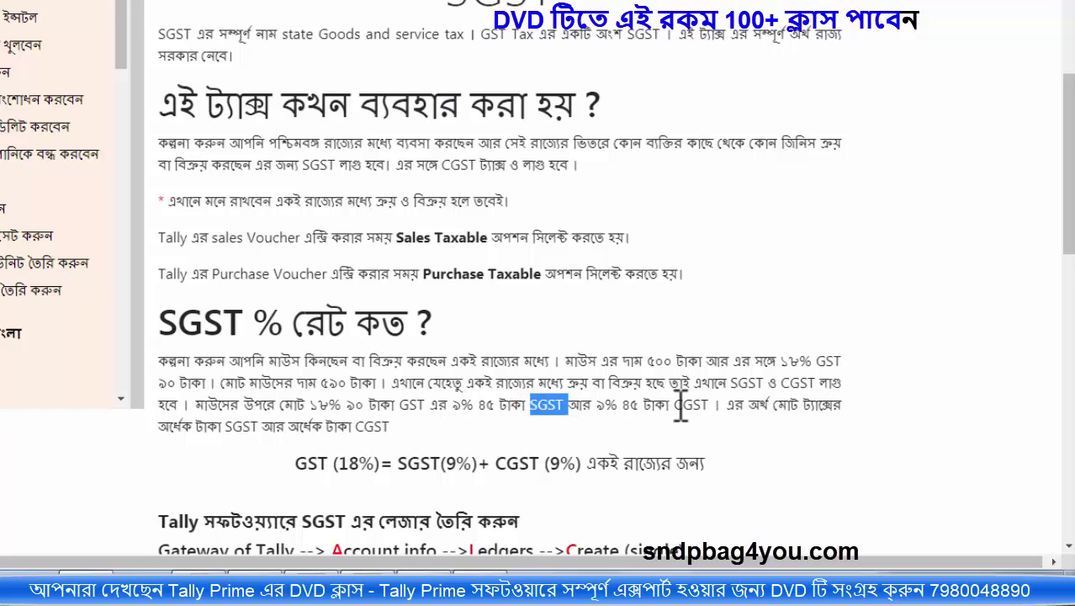
{"action": "double_click", "coordinate": [683, 404]}
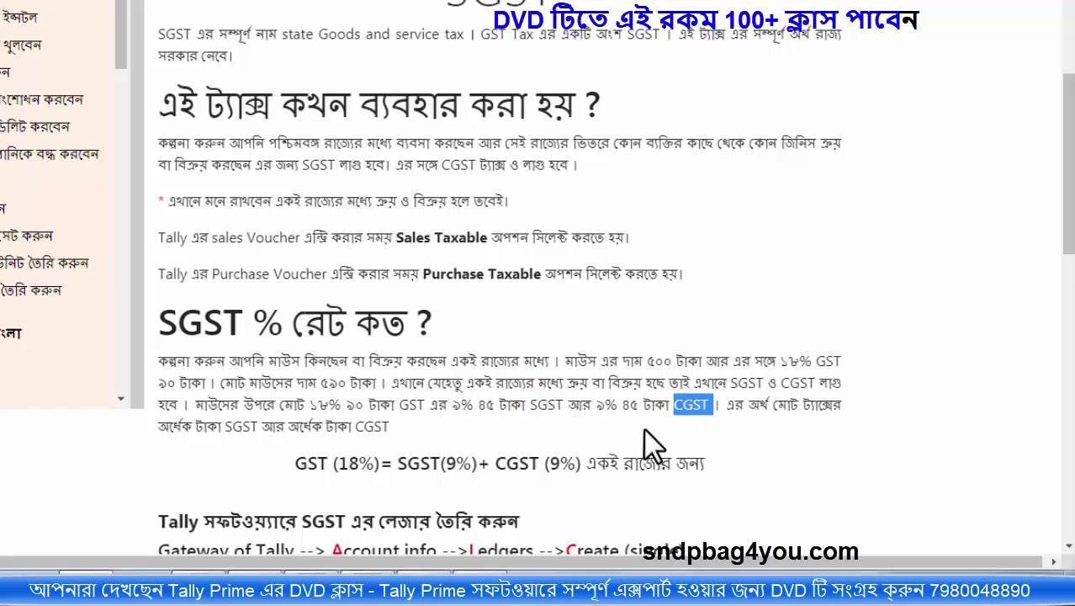
{"action": "scroll", "coordinate": [1067, 168], "scroll_direction": "up", "scroll_amount": 4}
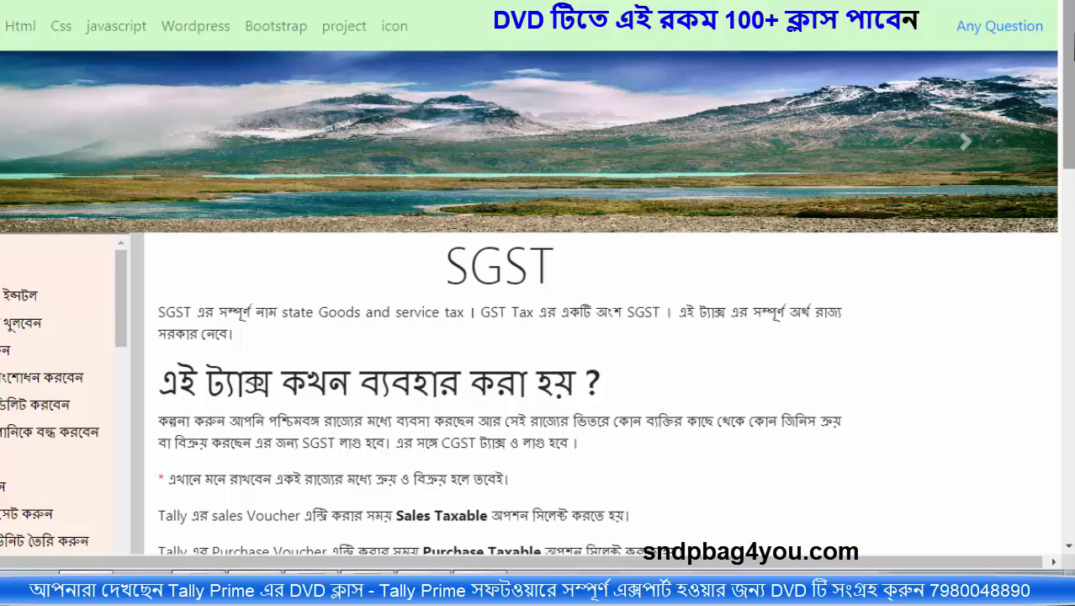
Step: Switch to the Word document and examine the Computer row's unit, cost, selling price and GST rate in the Stock Item table
{"action": "left_click", "coordinate": [209, 589]}
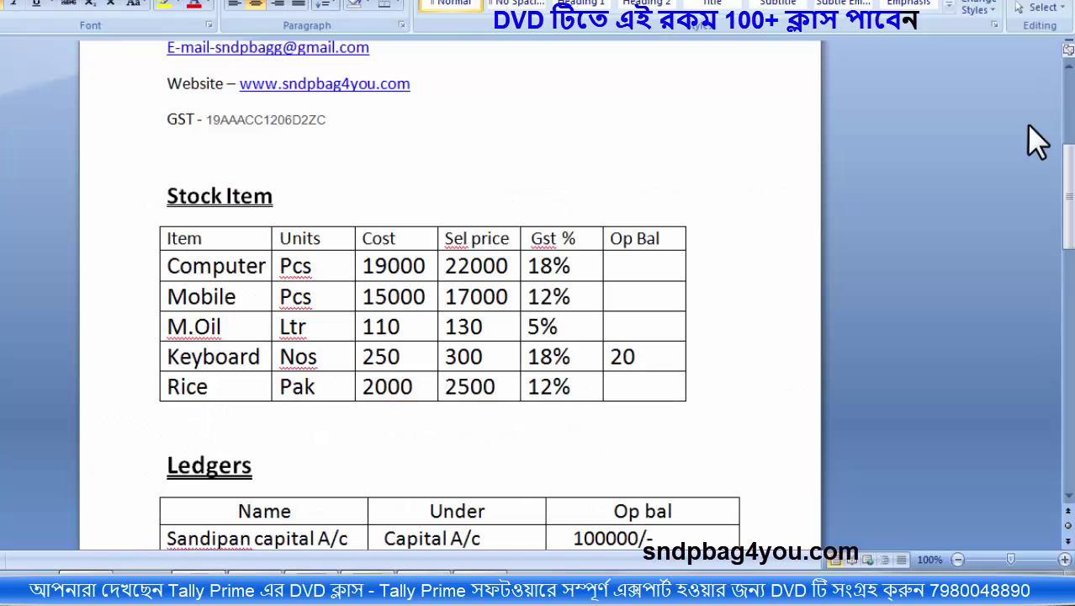
{"action": "mouse_move", "coordinate": [1067, 201]}
{"action": "left_mouse_down"}
{"action": "mouse_move", "coordinate": [1065, 167]}
{"action": "mouse_move", "coordinate": [1066, 244]}
{"action": "mouse_move", "coordinate": [1072, 202]}
{"action": "left_mouse_up"}
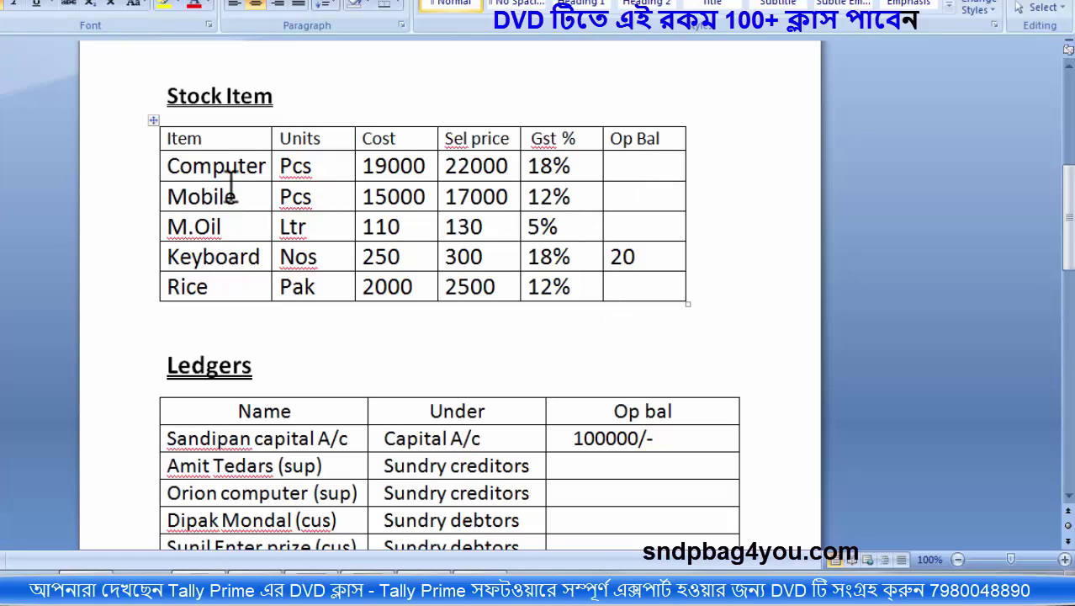
{"action": "left_click_drag", "start_coordinate": [169, 166], "coordinate": [268, 168]}
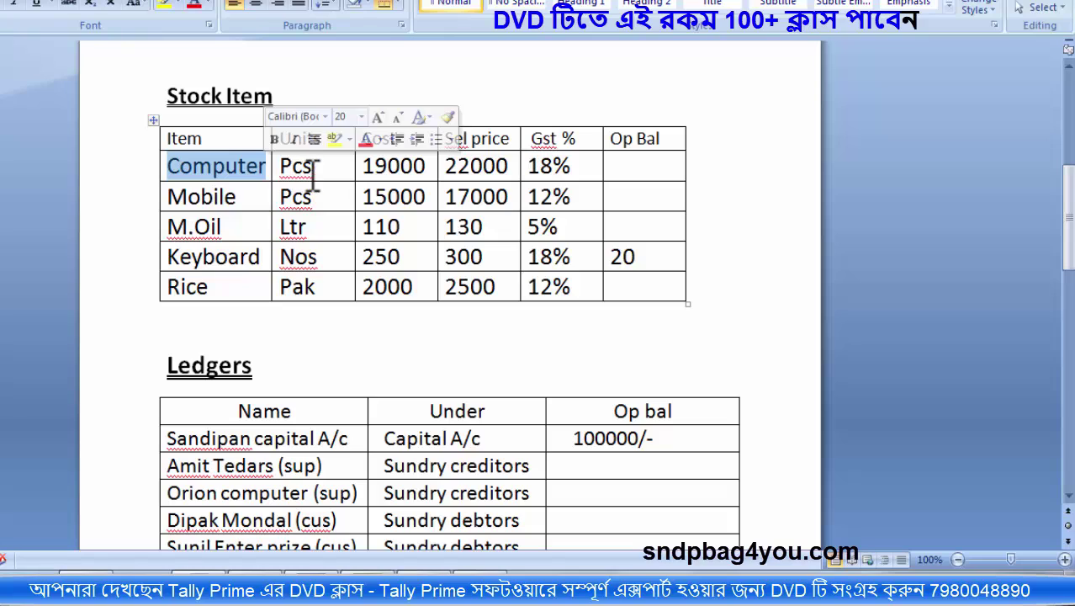
{"action": "left_click_drag", "start_coordinate": [318, 169], "coordinate": [352, 181]}
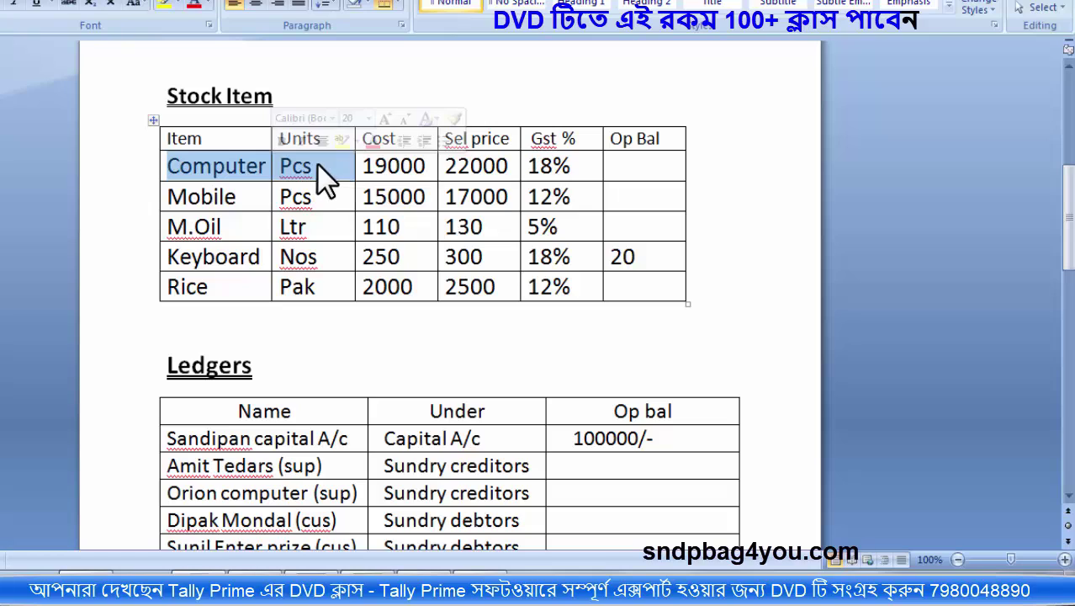
{"action": "left_click_drag", "start_coordinate": [320, 165], "coordinate": [387, 152]}
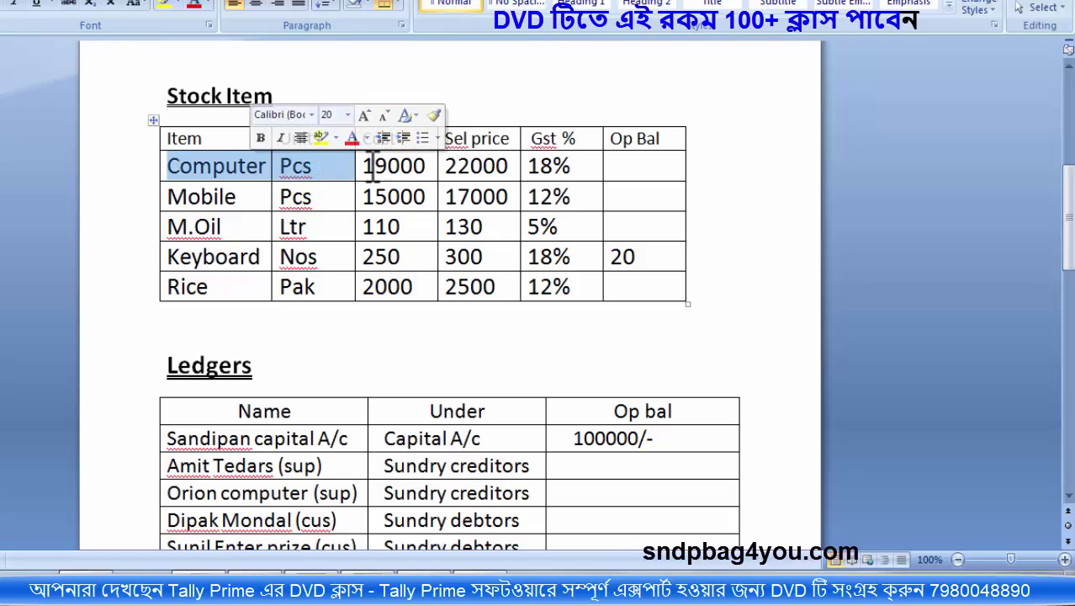
{"action": "left_click", "coordinate": [365, 166]}
{"action": "left_click_drag", "start_coordinate": [367, 166], "coordinate": [420, 165]}
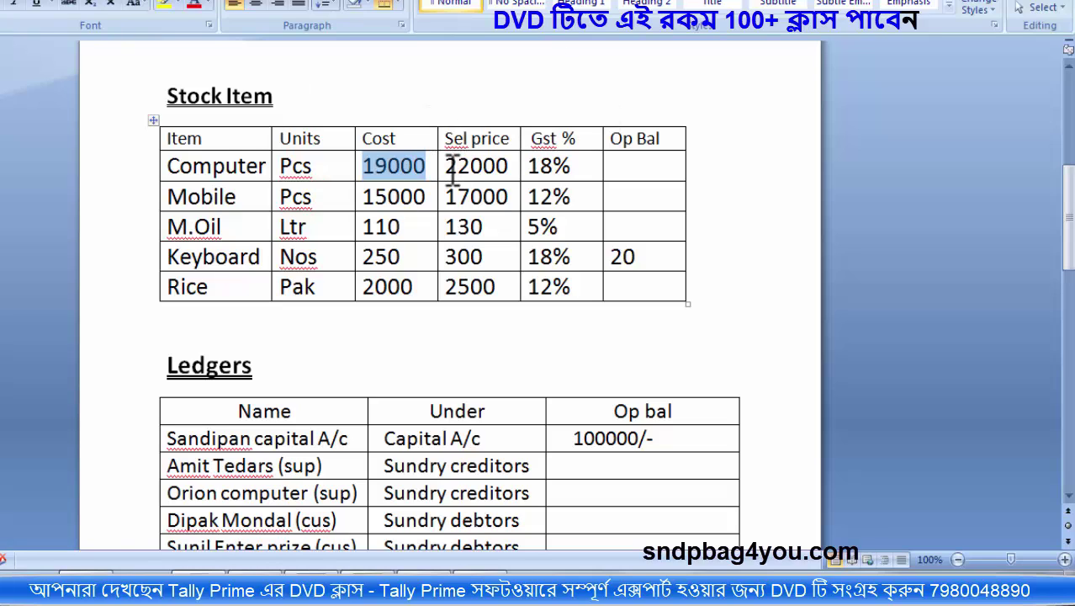
{"action": "double_click", "coordinate": [448, 166]}
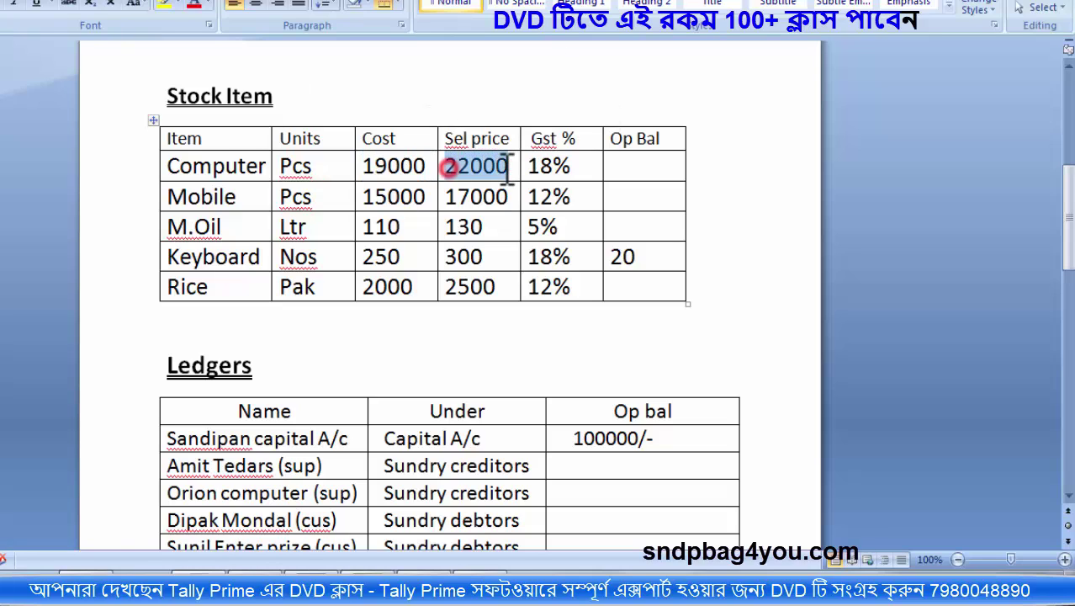
{"action": "double_click", "coordinate": [579, 165]}
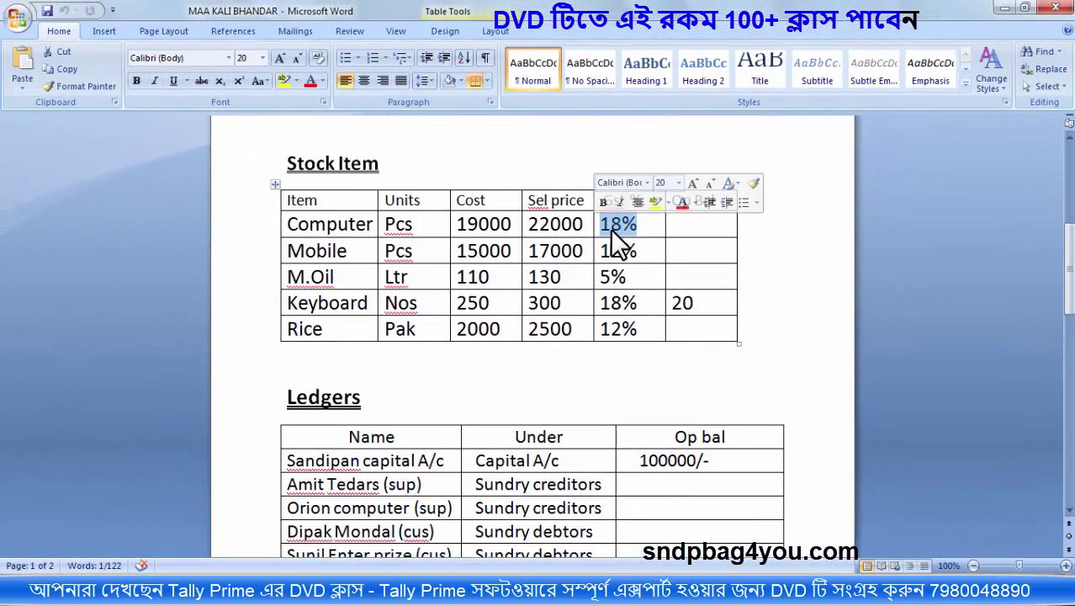
Step: Open the Windows Calculator and place it beside the Stock Item table without covering the GST rates
{"action": "left_click", "coordinate": [19, 590]}
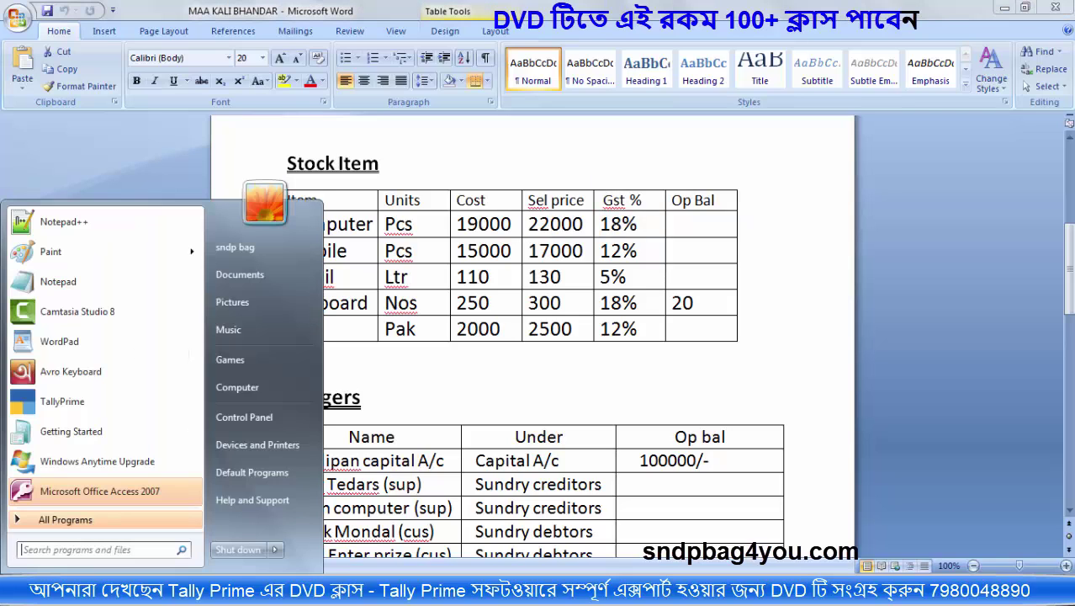
{"action": "left_click", "coordinate": [105, 495]}
{"action": "type", "text": "cal"}
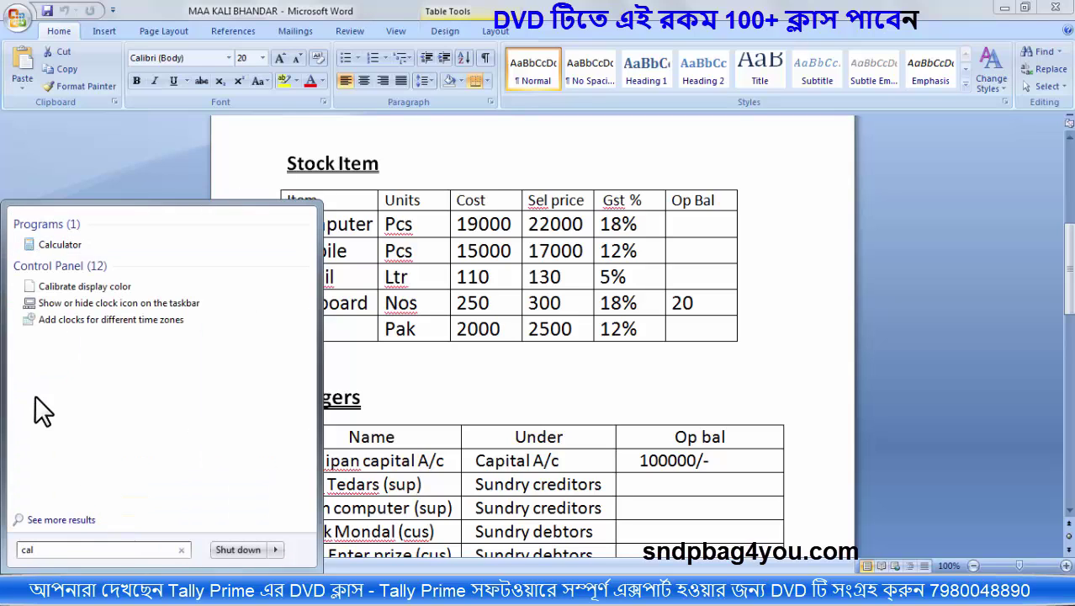
{"action": "left_click", "coordinate": [71, 243]}
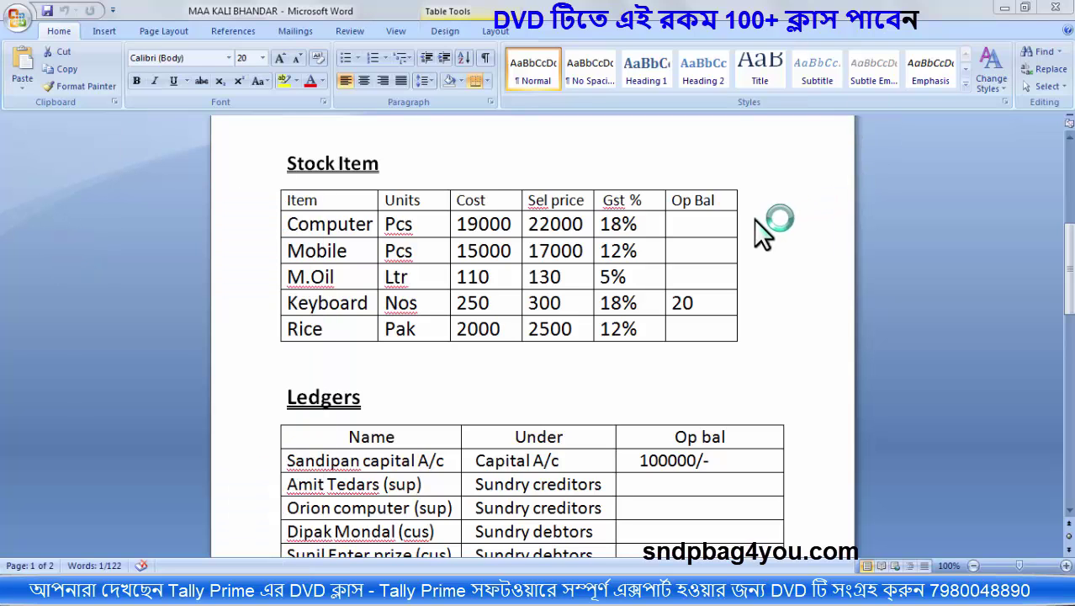
{"action": "left_click_drag", "start_coordinate": [719, 158], "coordinate": [822, 153]}
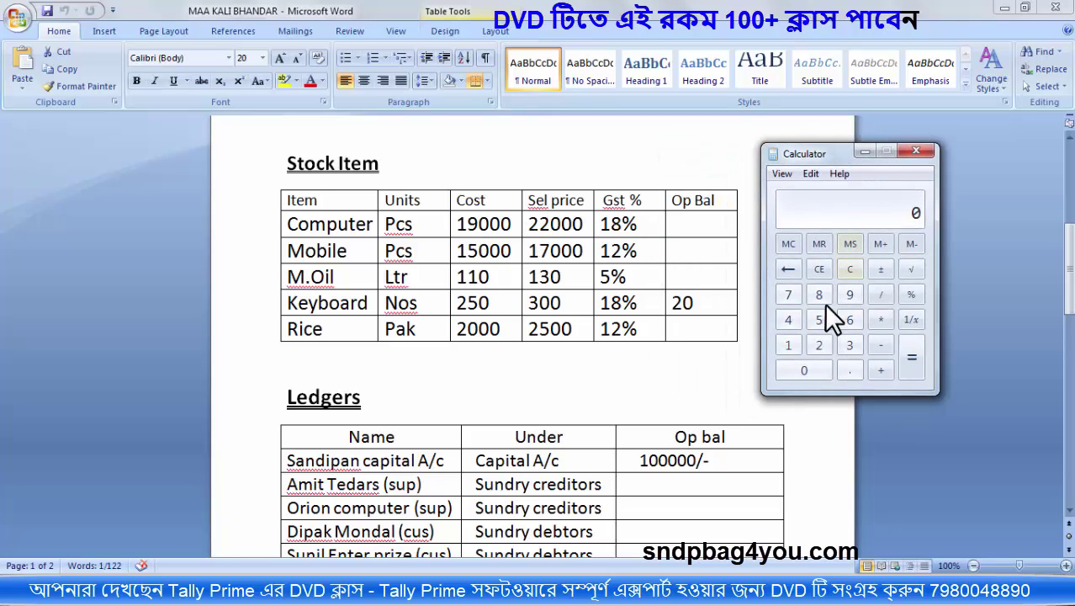
Step: Calculate 18% GST on the computer's cost of 19000 in the Calculator
{"action": "left_click", "coordinate": [793, 341]}
{"action": "left_click", "coordinate": [849, 294]}
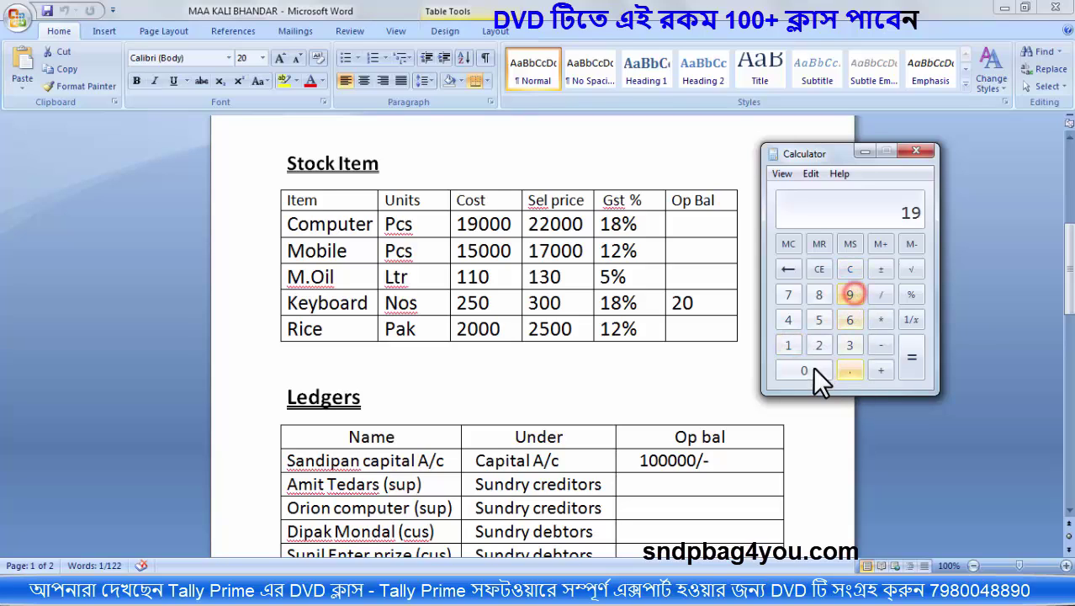
{"action": "left_click", "coordinate": [807, 368]}
{"action": "left_click", "coordinate": [807, 368]}
{"action": "left_click", "coordinate": [807, 368]}
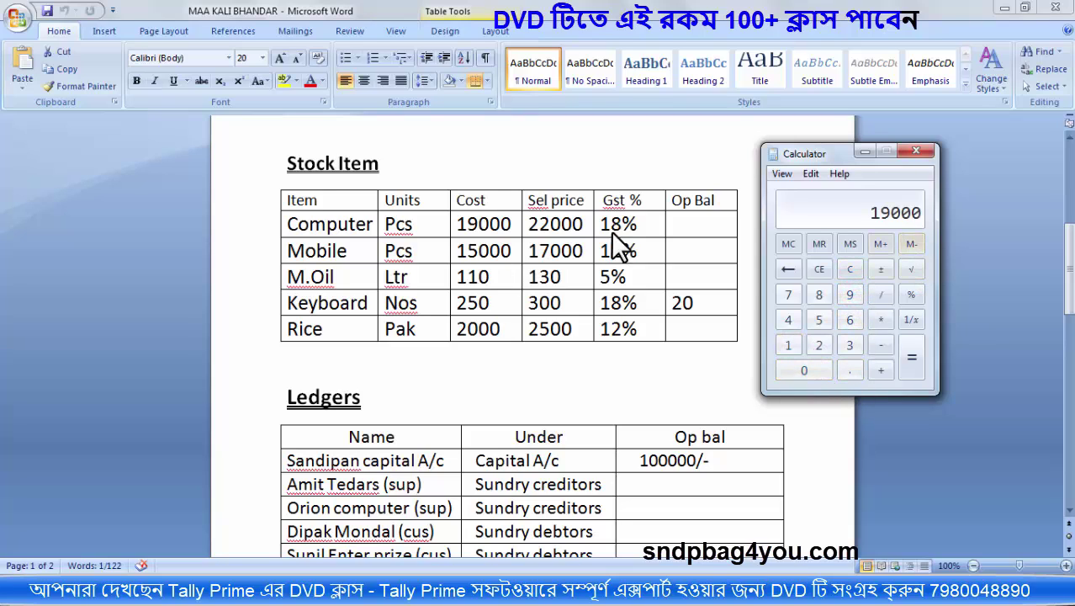
{"action": "left_click", "coordinate": [881, 321]}
{"action": "left_click", "coordinate": [788, 345]}
{"action": "left_click", "coordinate": [817, 295]}
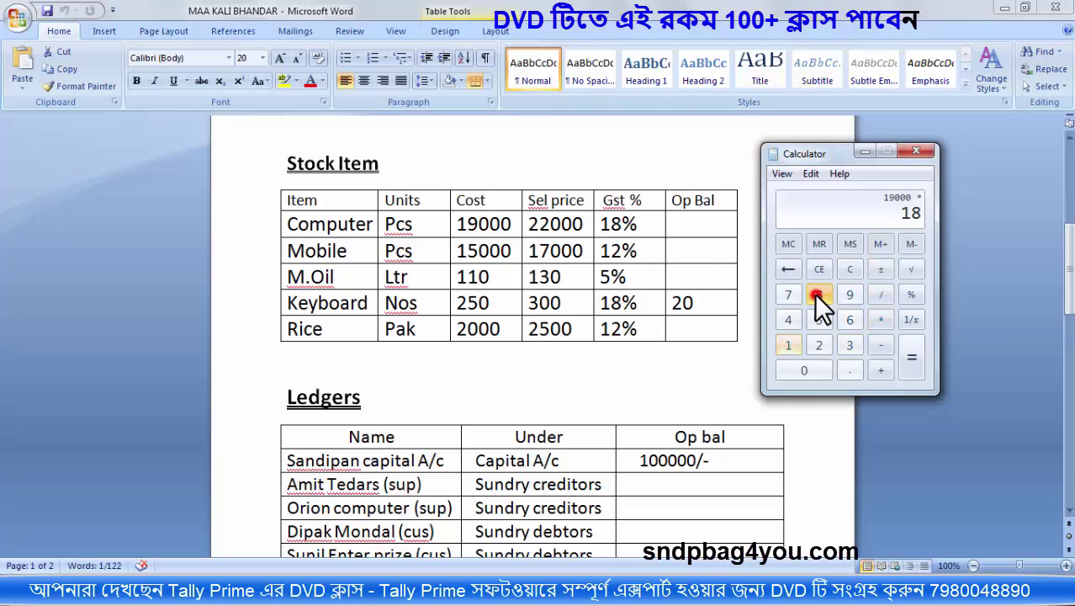
{"action": "left_click", "coordinate": [907, 293]}
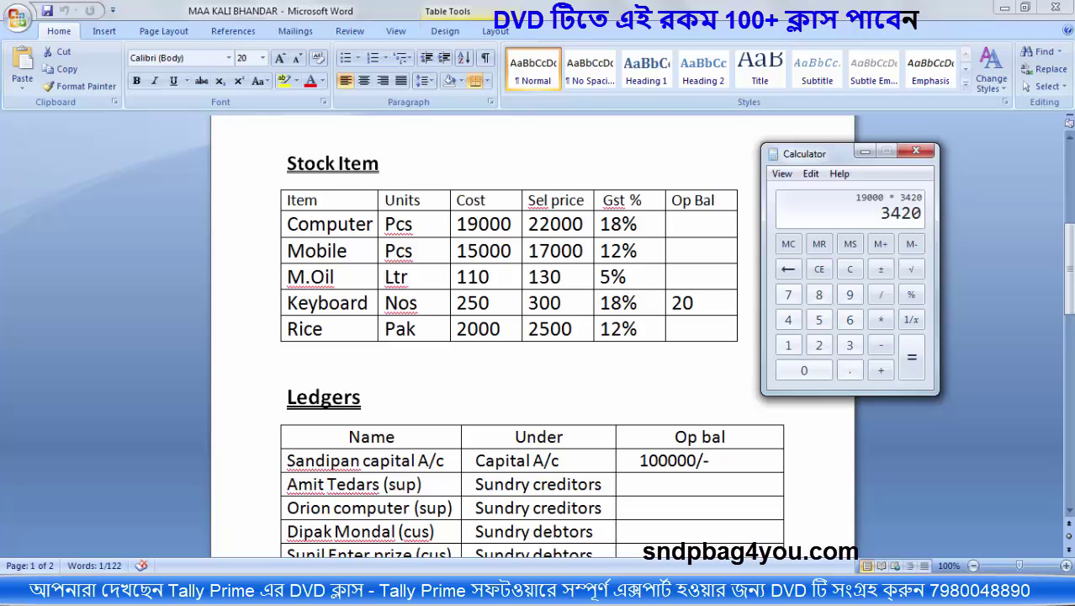
Step: Open Notepad, move its window clear of the price columns and the Calculator, and write "19000+3420="
{"action": "left_click", "coordinate": [21, 589]}
{"action": "left_click", "coordinate": [76, 281]}
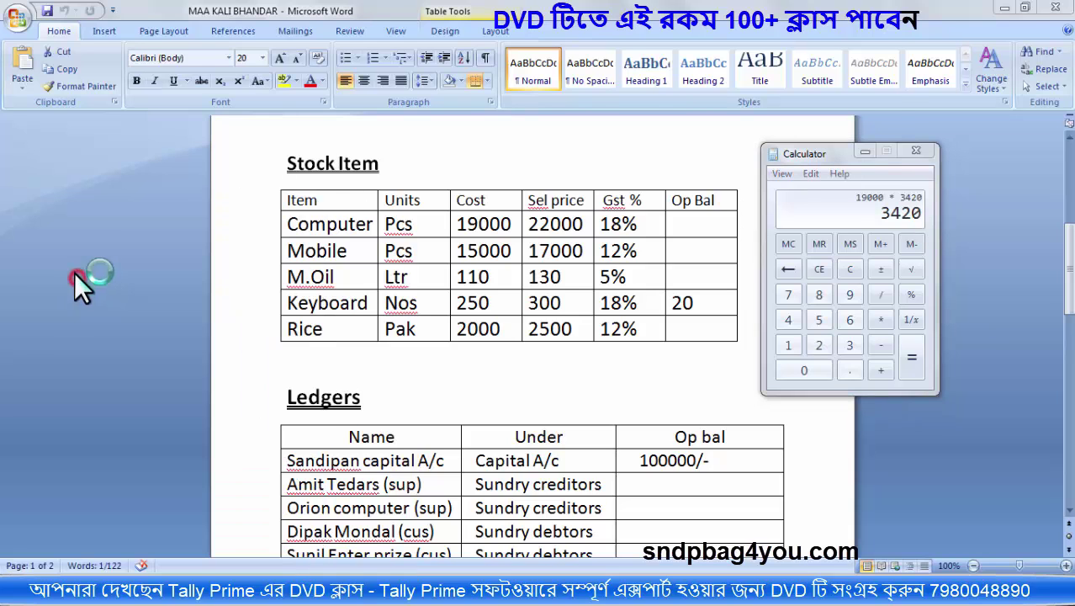
{"action": "left_click_drag", "start_coordinate": [800, 32], "coordinate": [187, 135]}
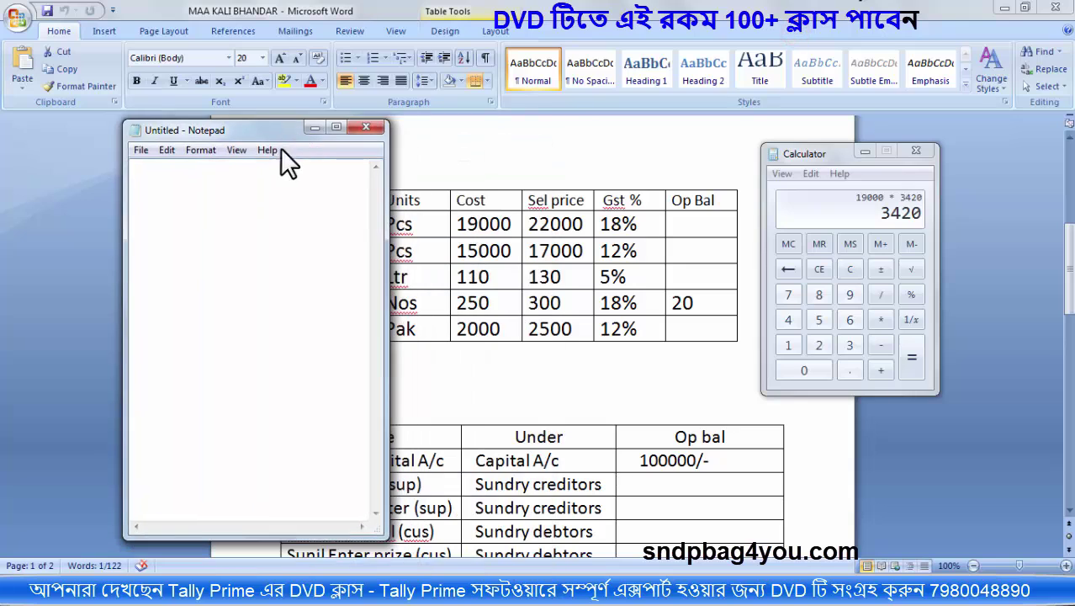
{"action": "left_click", "coordinate": [179, 180]}
{"action": "type", "text": "19000+3420"}
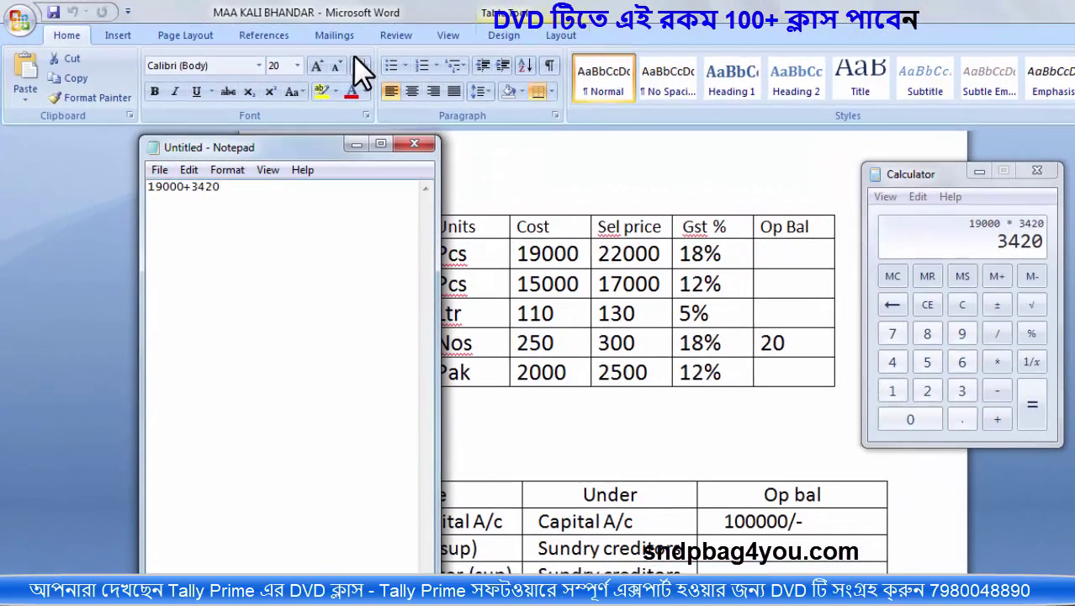
{"action": "type", "text": "="}
Step: Add 19000 and 3420 in the Calculator and record the total 22420 after the equals sign in Notepad
{"action": "left_click", "coordinate": [959, 307]}
{"action": "type", "text": "19"}
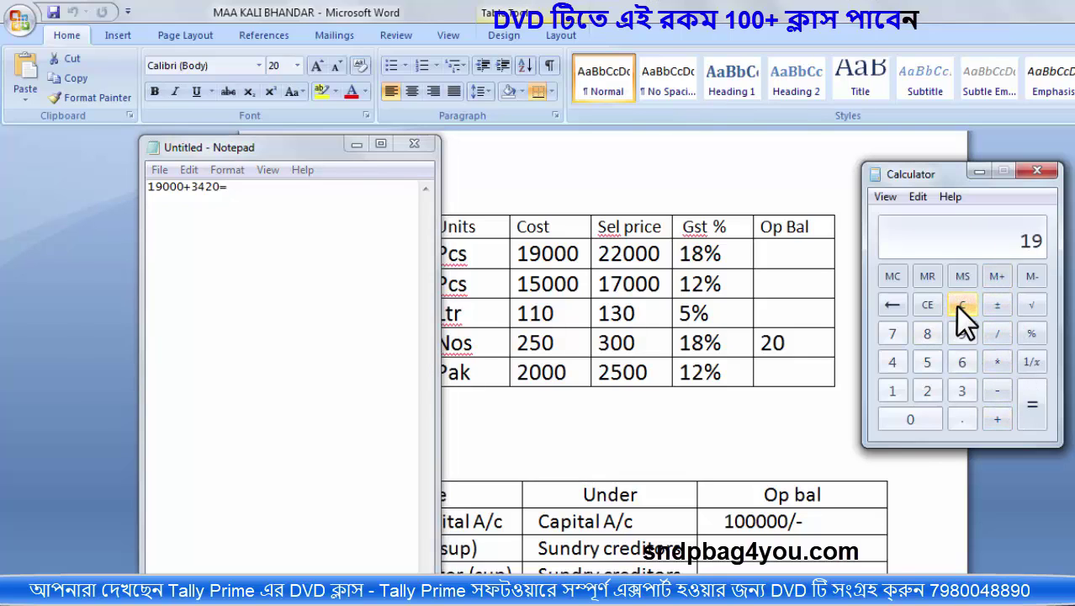
{"action": "type", "text": "000+"}
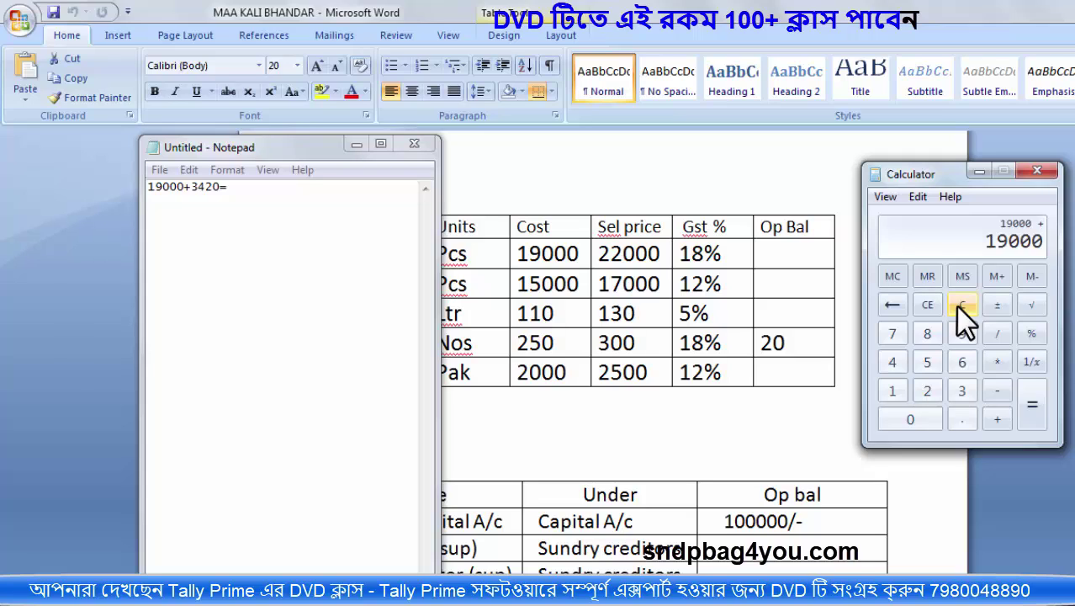
{"action": "type", "text": "3420"}
{"action": "key", "text": "Return"}
{"action": "left_click", "coordinate": [239, 186]}
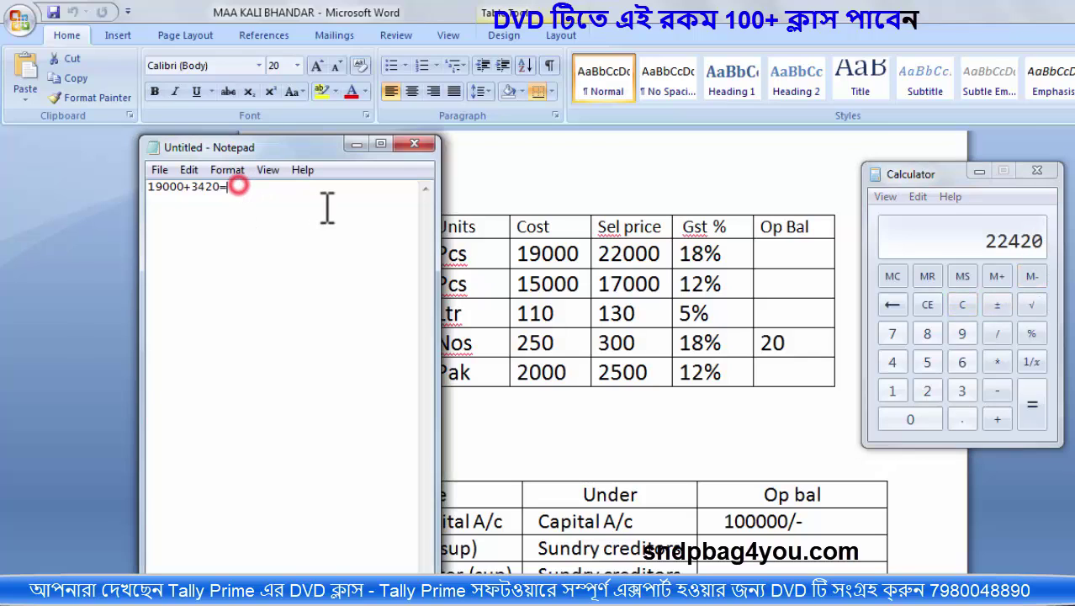
{"action": "type", "text": "22420"}
Step: Highlight the 3420 GST amount in the Notepad purchase sum to examine the tax portion
{"action": "left_click_drag", "start_coordinate": [191, 187], "coordinate": [221, 192]}
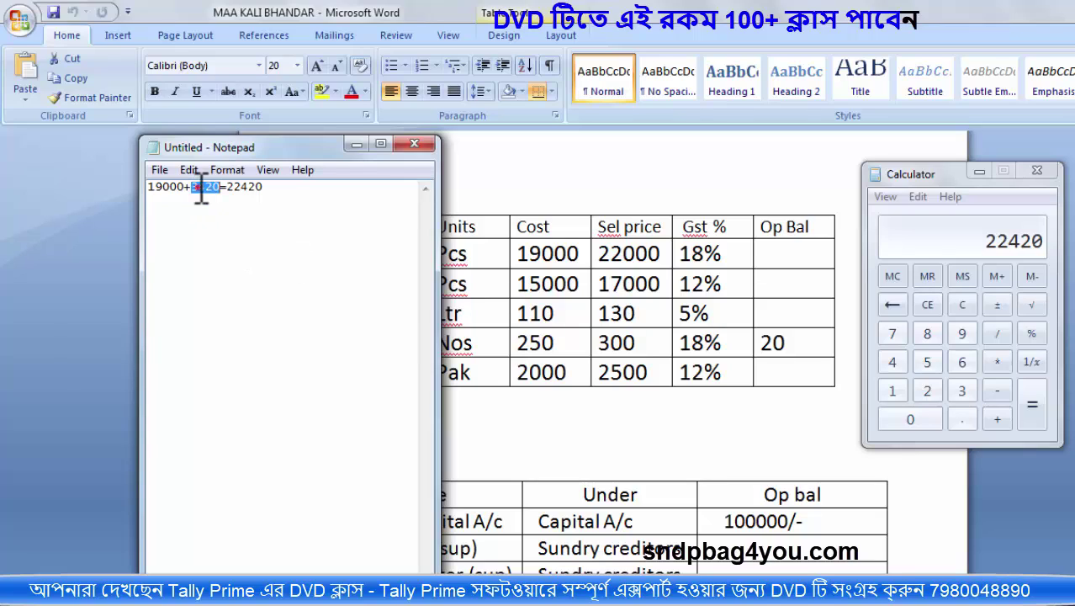
{"action": "left_click", "coordinate": [197, 189]}
{"action": "left_click_drag", "start_coordinate": [198, 190], "coordinate": [221, 190]}
Step: Calculate 18% GST on the 22000 selling price in the Calculator and return to the end of the purchase sum in Notepad
{"action": "left_click", "coordinate": [962, 306]}
{"action": "type", "text": "22000 "}
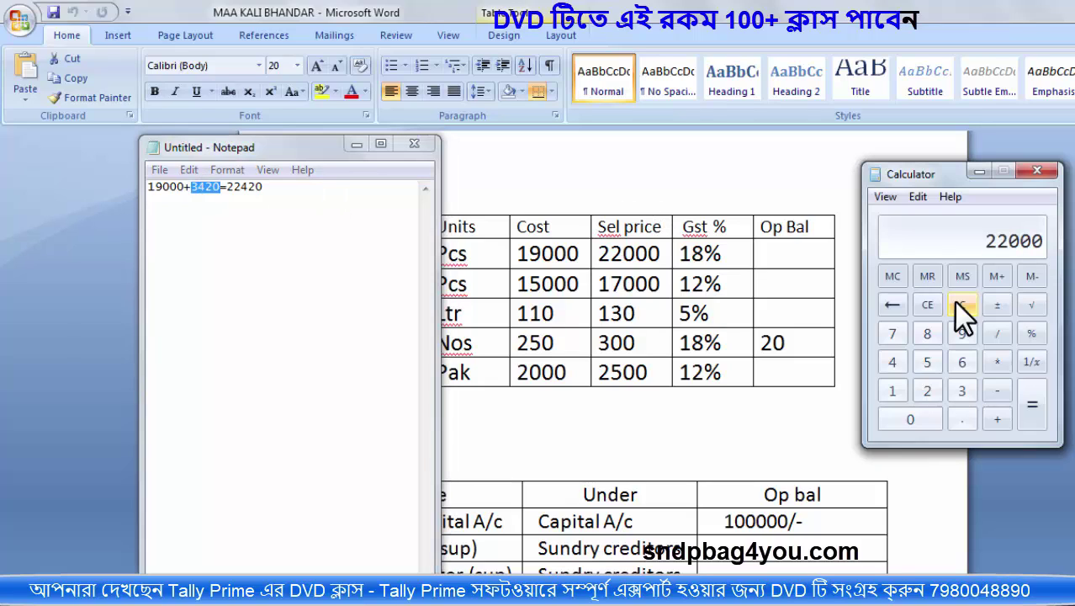
{"action": "type", "text": "* 18"}
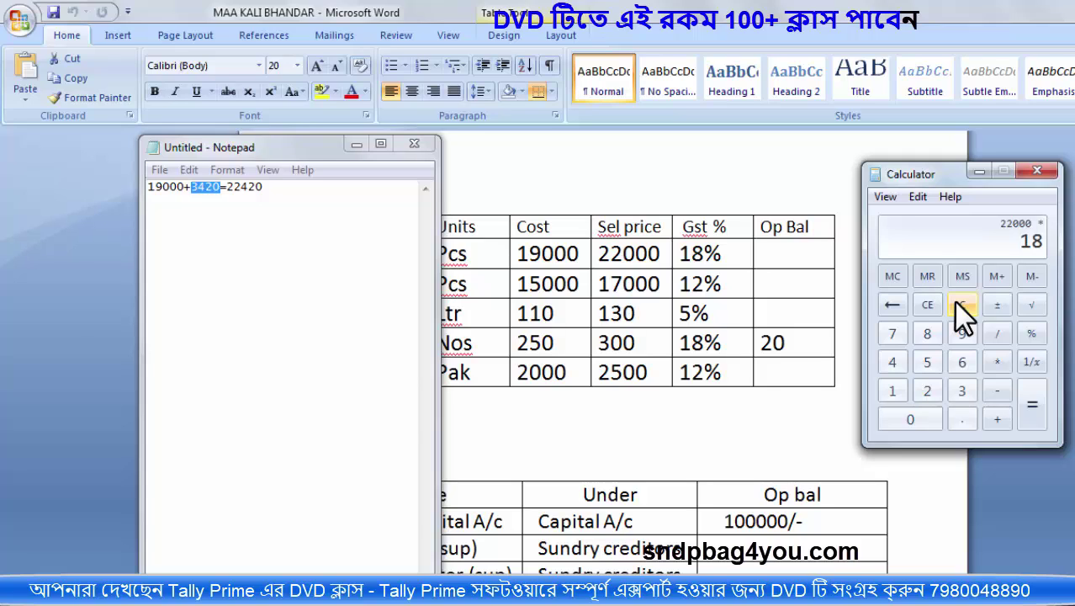
{"action": "left_click", "coordinate": [1035, 339]}
{"action": "left_click", "coordinate": [269, 194]}
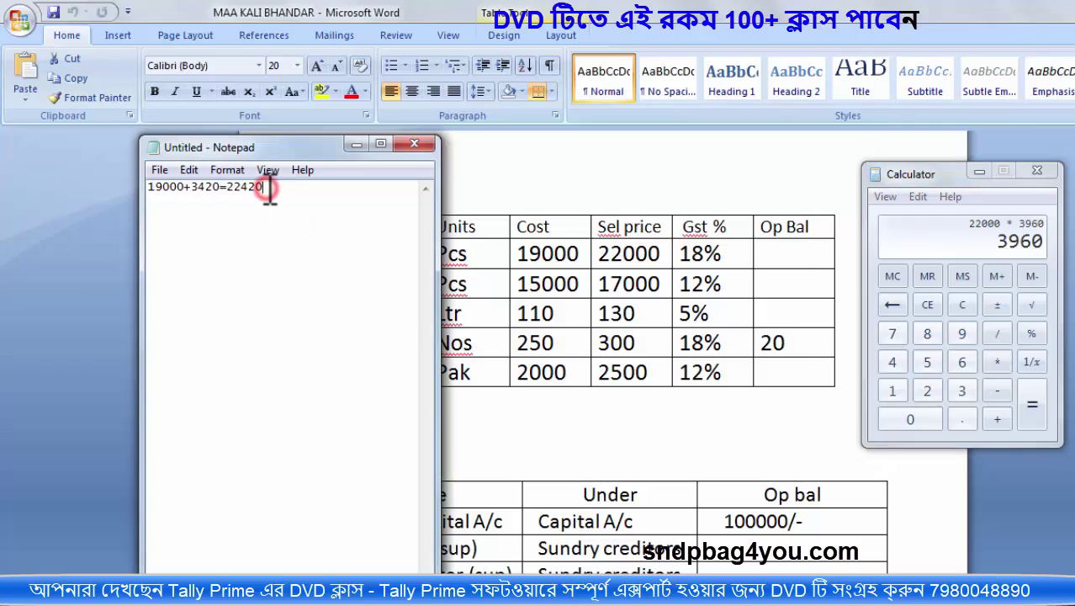
Step: Write the selling sum "22000+3960=" on a second line in Notepad below the purchase sum
{"action": "type", "text": "22000+3960"}
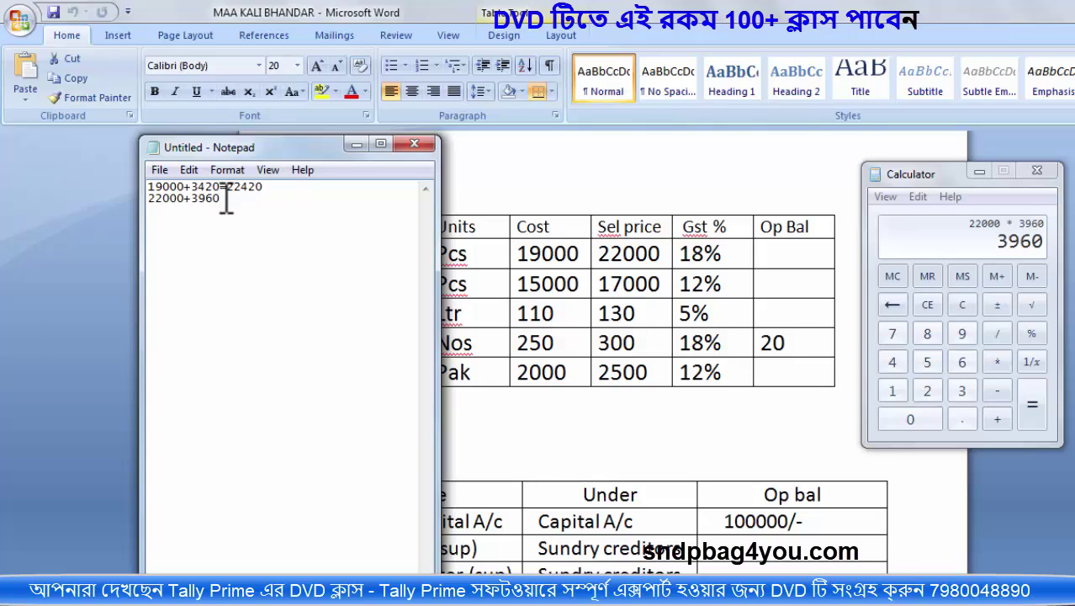
{"action": "left_click_drag", "start_coordinate": [221, 199], "coordinate": [144, 199]}
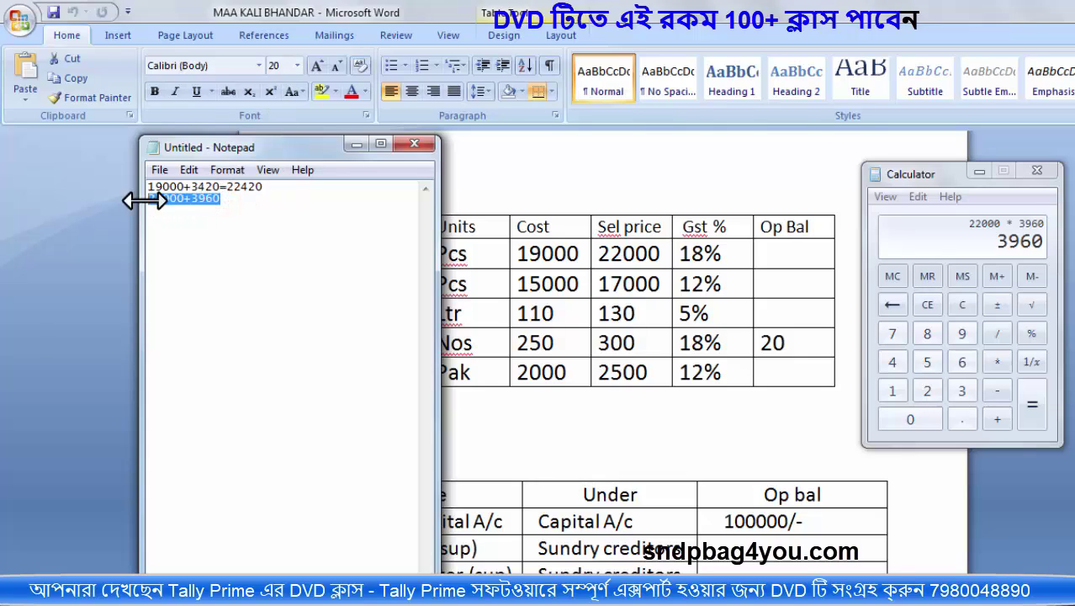
{"action": "left_click", "coordinate": [228, 202]}
{"action": "left_click", "coordinate": [221, 200]}
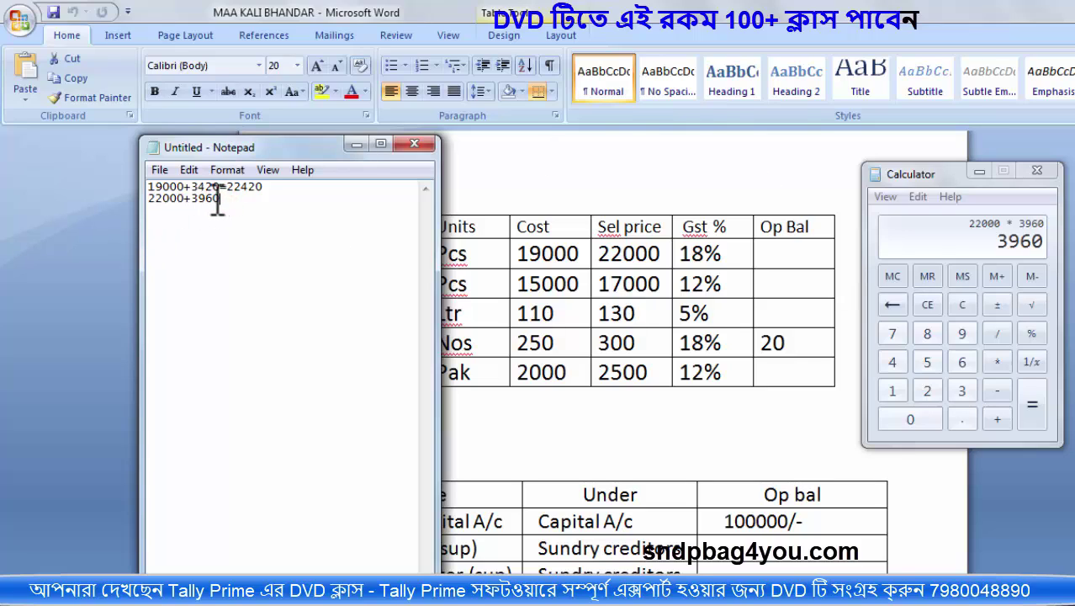
{"action": "left_click_drag", "start_coordinate": [221, 201], "coordinate": [153, 202]}
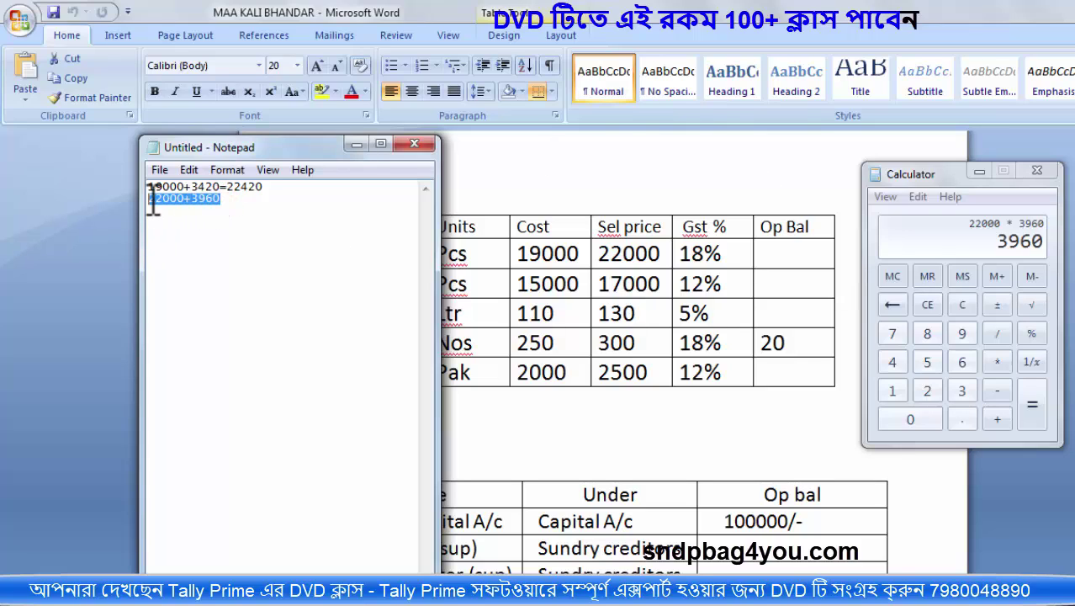
{"action": "left_click", "coordinate": [227, 199]}
{"action": "type", "text": "="}
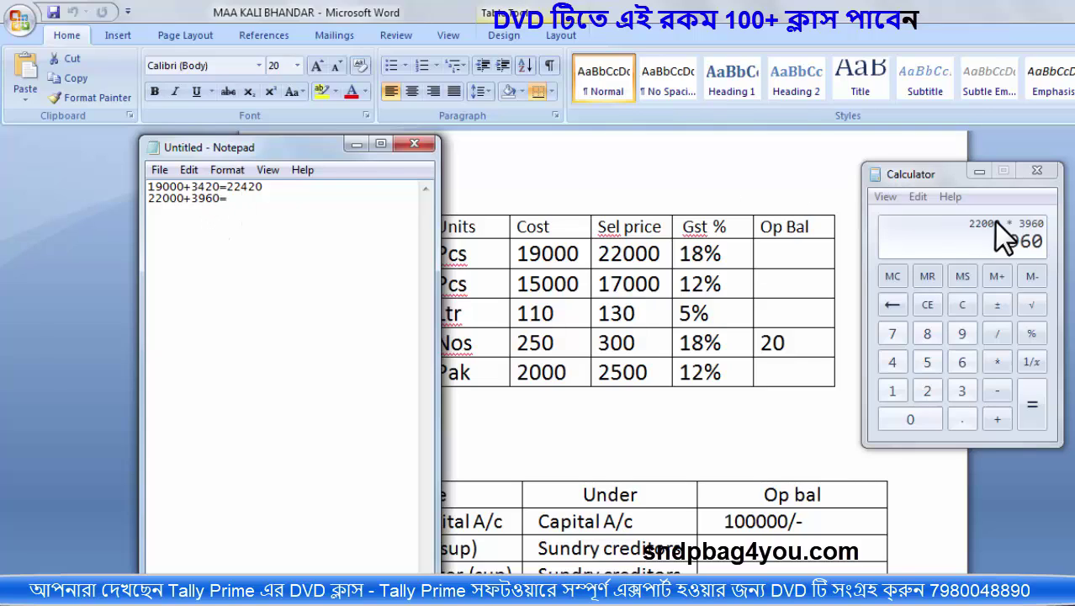
Step: Add 22000 and 3960 in the Calculator and record the total 25960 after the selling sum in Notepad
{"action": "left_click", "coordinate": [958, 304]}
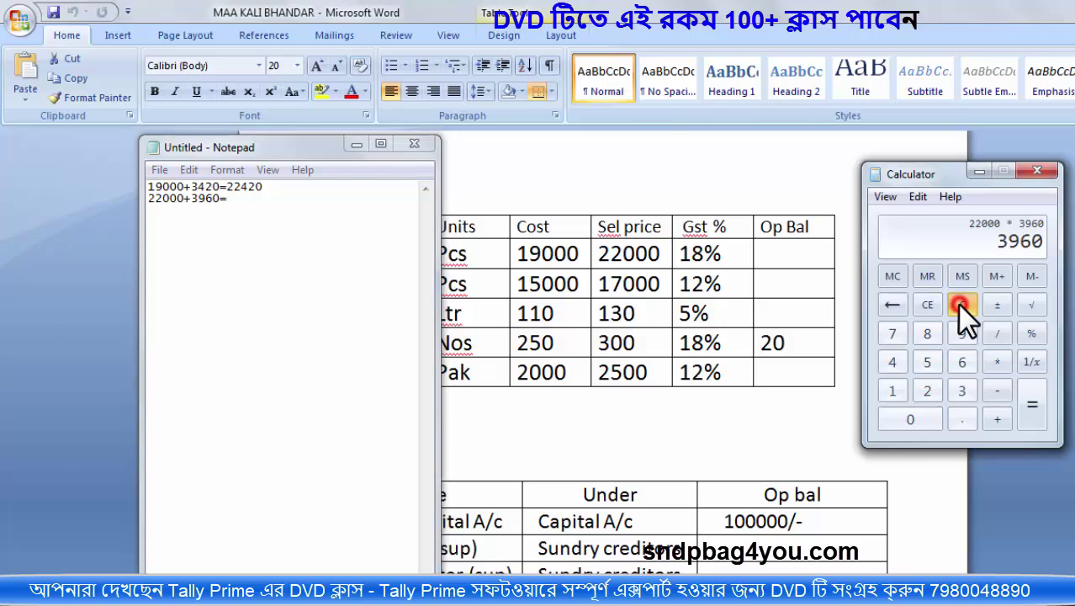
{"action": "left_click", "coordinate": [958, 304]}
{"action": "type", "text": "2"}
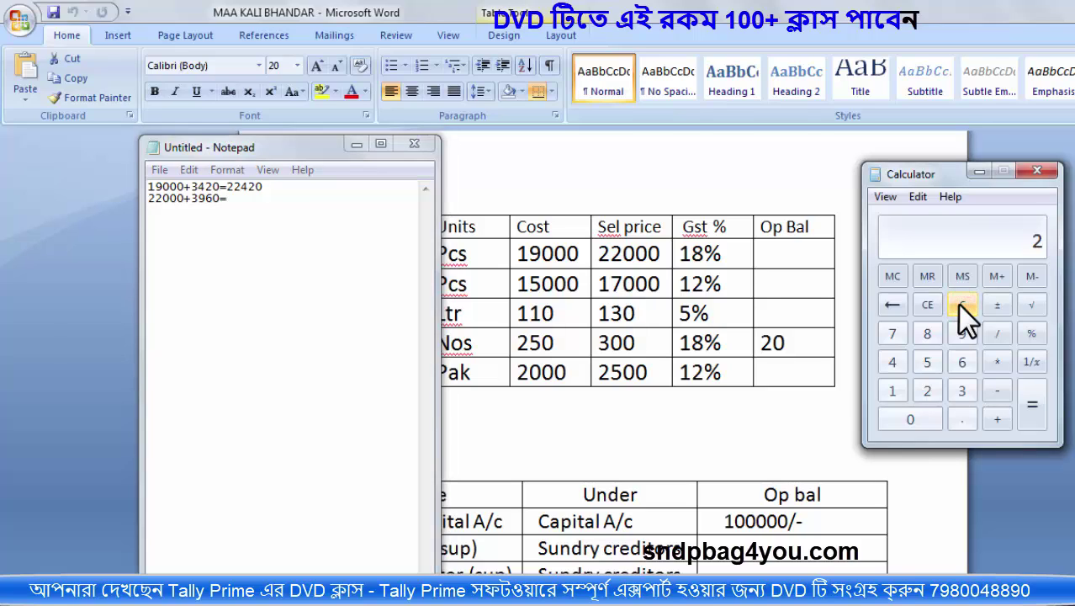
{"action": "type", "text": "2000"}
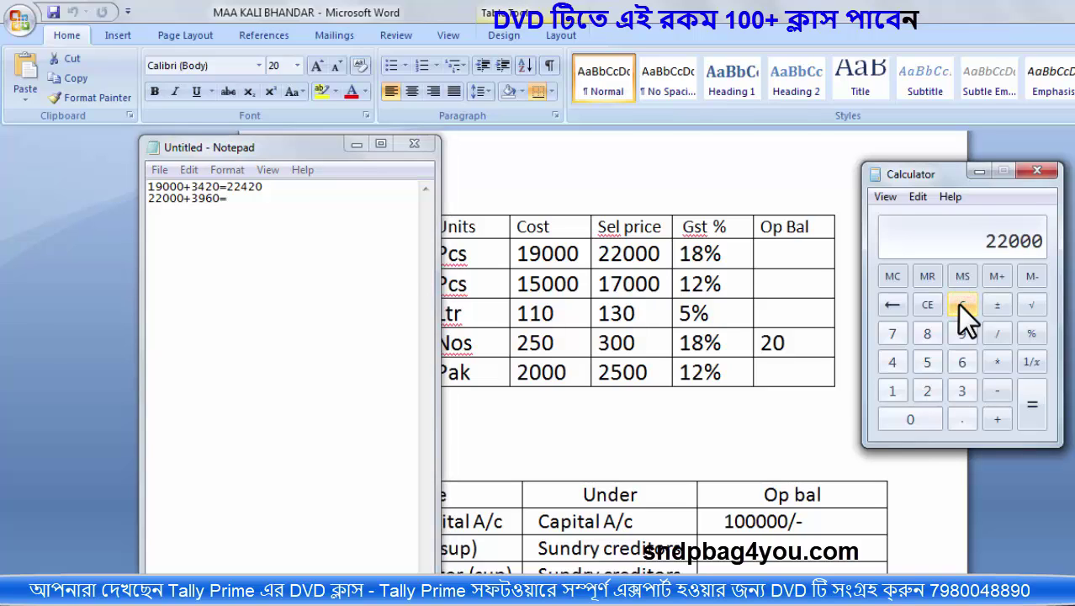
{"action": "key", "text": "plus"}
{"action": "type", "text": "3960"}
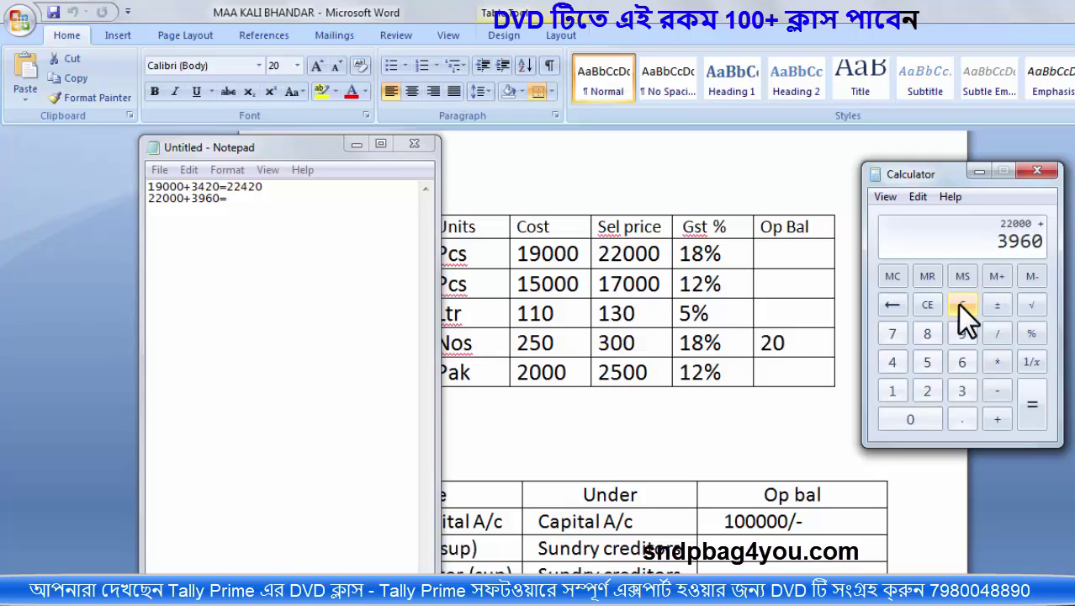
{"action": "key", "text": "Return"}
{"action": "left_click", "coordinate": [243, 202]}
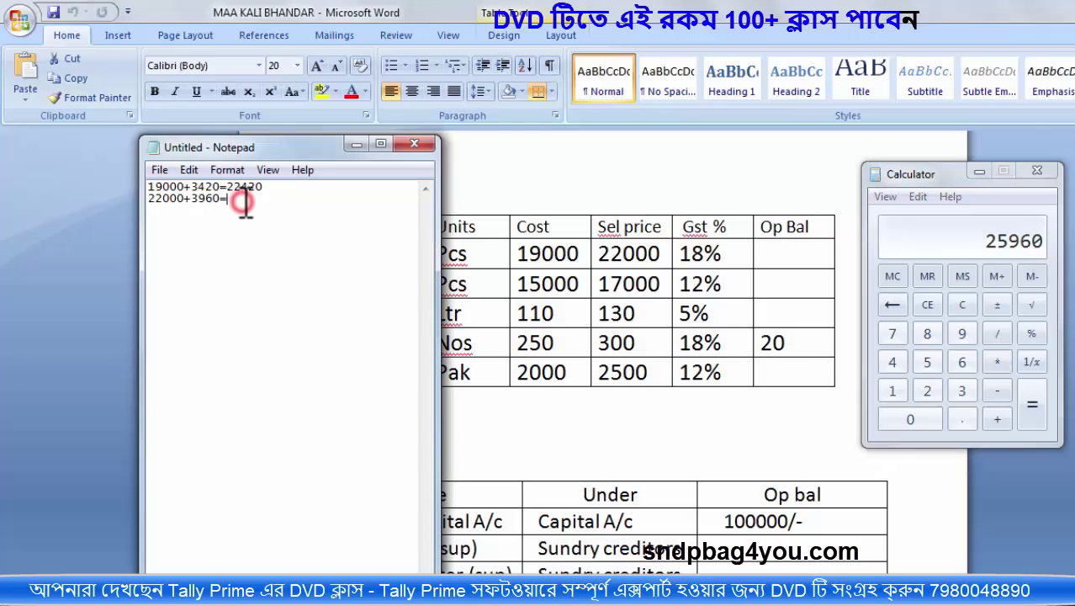
{"action": "type", "text": "25960"}
Step: Highlight the 3960 GST amount in the Notepad selling sum to examine its tax portion, undoing any accidental edits
{"action": "left_click", "coordinate": [274, 200]}
{"action": "left_click_drag", "start_coordinate": [276, 199], "coordinate": [223, 187]}
{"action": "left_click", "coordinate": [191, 196]}
{"action": "key", "text": "ctrl+z"}
{"action": "key", "text": "ctrl+z"}
{"action": "left_click_drag", "start_coordinate": [192, 199], "coordinate": [226, 205]}
Step: Subtract 3960 from 3420 in the Calculator and highlight both GST amounts in Notepad to compare them
{"action": "left_click", "coordinate": [951, 300]}
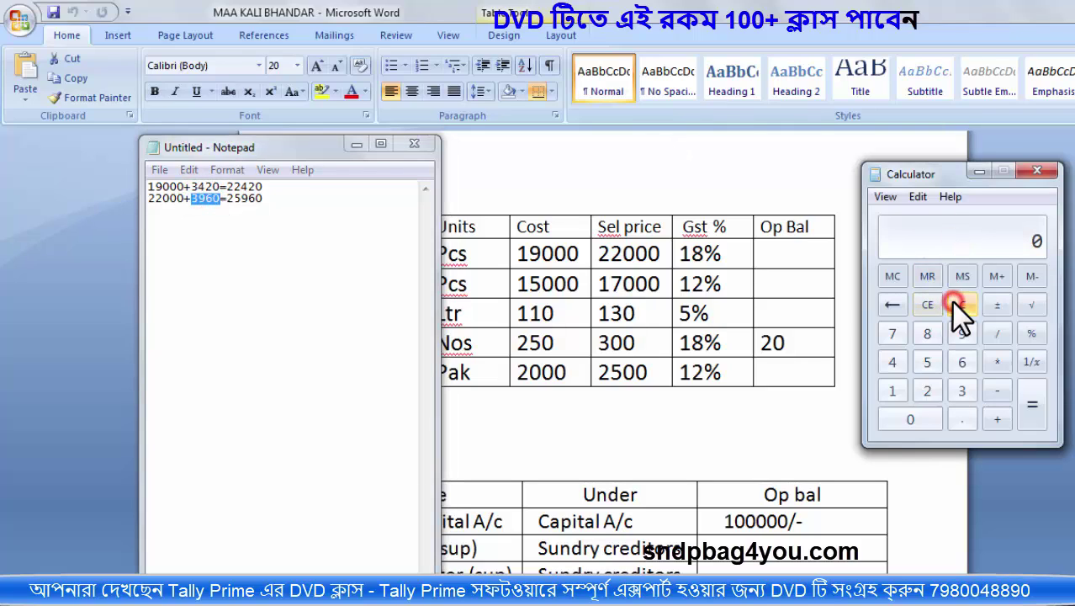
{"action": "type", "text": "3420"}
{"action": "key", "text": "minus"}
{"action": "type", "text": "3960"}
{"action": "left_click_drag", "start_coordinate": [192, 185], "coordinate": [225, 181]}
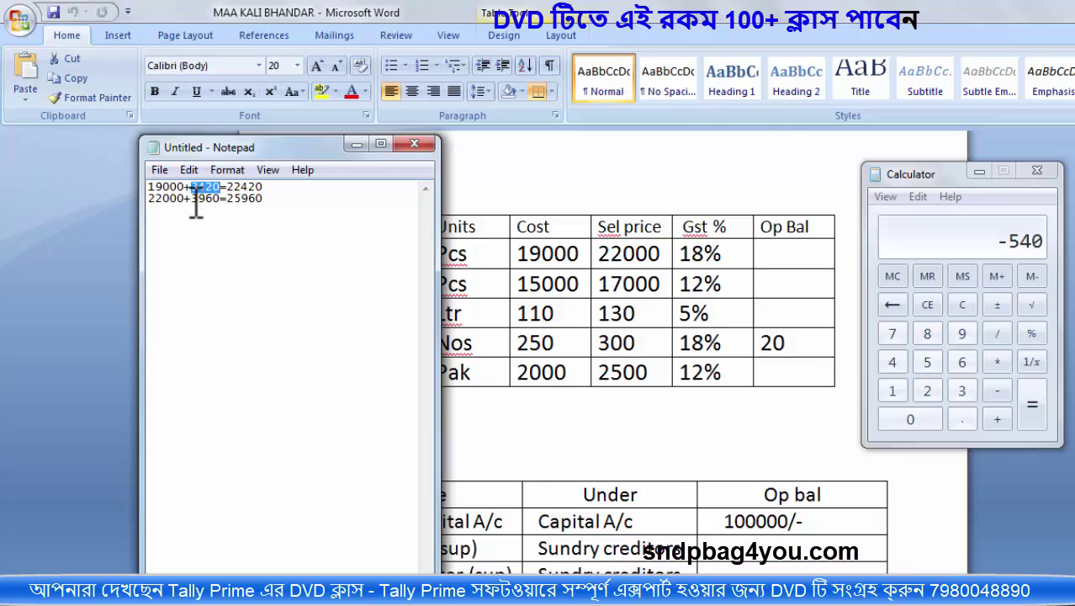
{"action": "left_click_drag", "start_coordinate": [191, 202], "coordinate": [223, 207]}
Step: Minimize Notepad and the Calculator and highlight the Computer entry in the Word document's Stock Item table
{"action": "left_click", "coordinate": [356, 144]}
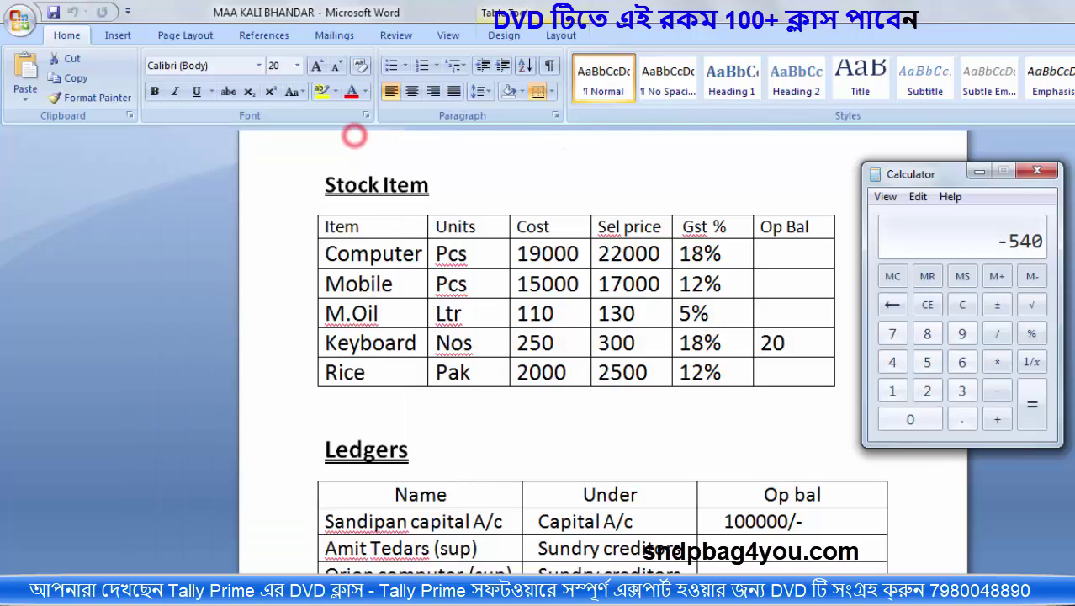
{"action": "left_click", "coordinate": [979, 173]}
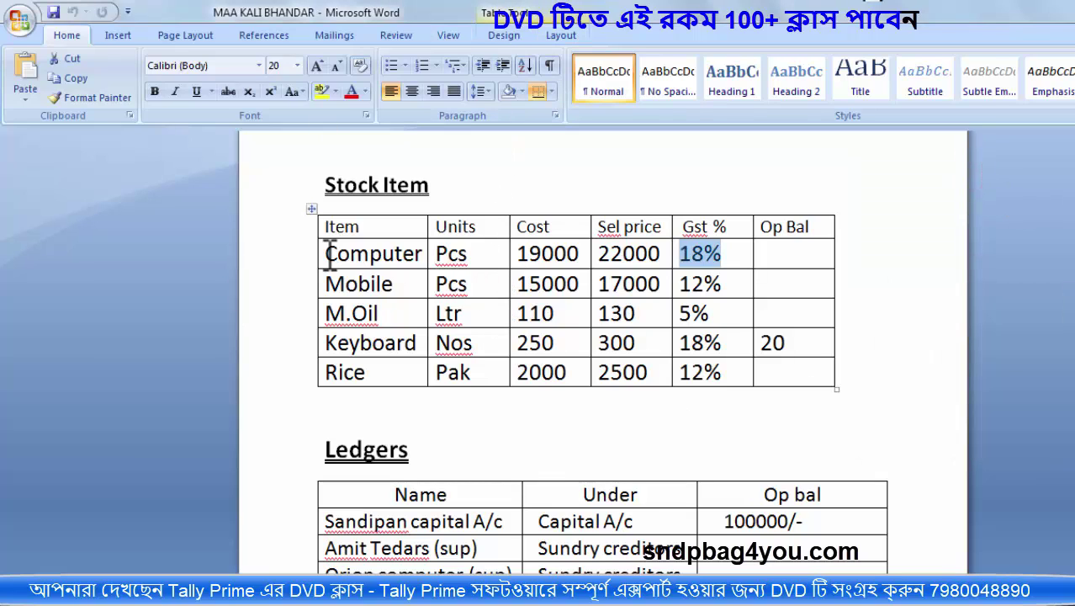
{"action": "left_click_drag", "start_coordinate": [328, 253], "coordinate": [422, 249]}
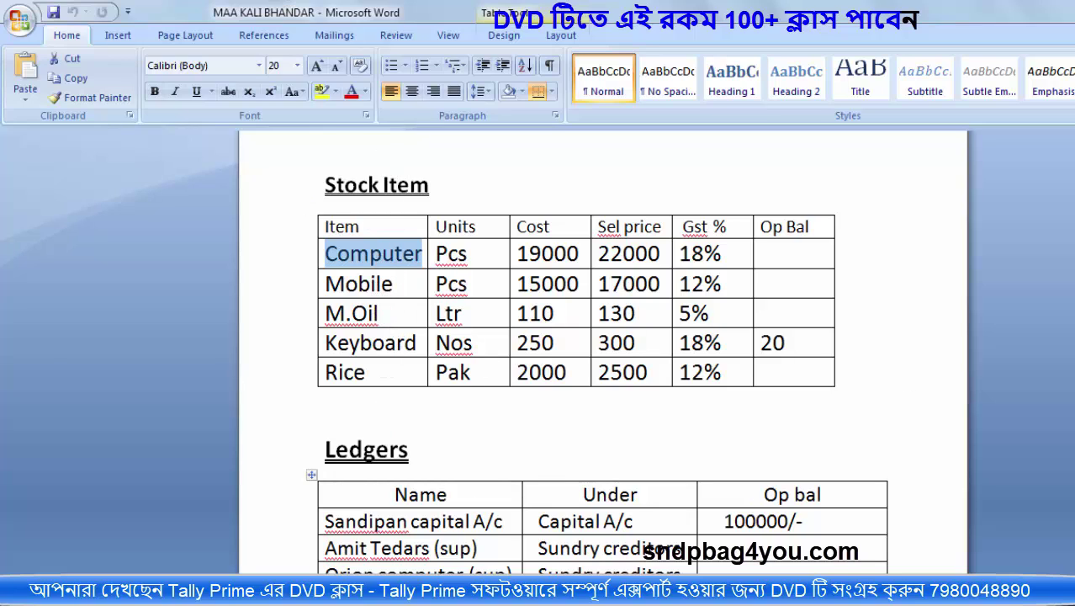
Step: Switch to Tally Prime and open the creation form for a new Stock Item master, dismissing the Windows color scheme prompt
{"action": "left_click", "coordinate": [469, 574]}
{"action": "key", "text": "alt+Tab"}
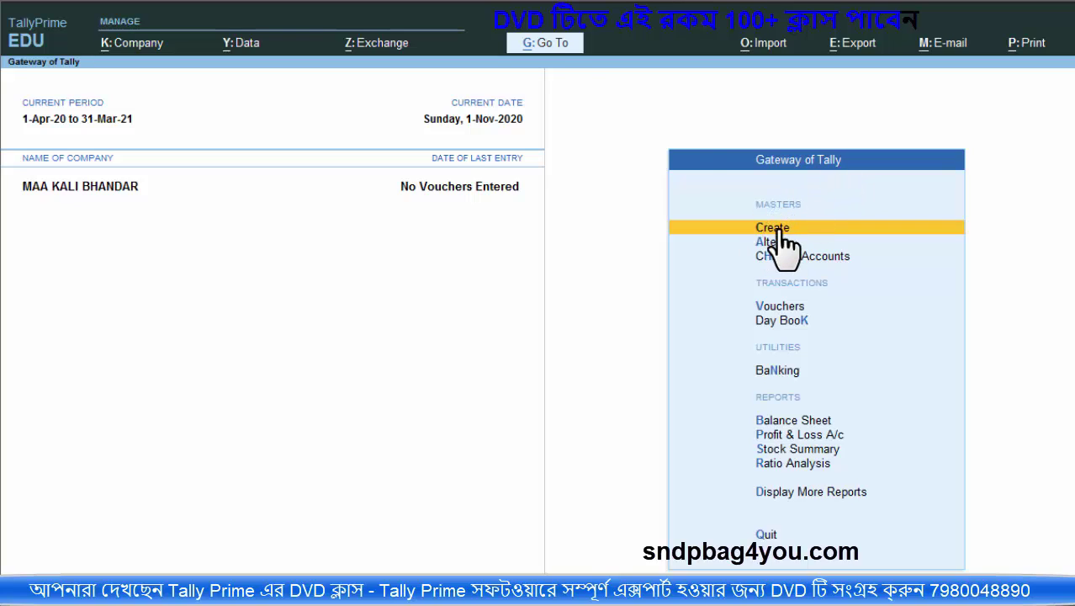
{"action": "left_click", "coordinate": [544, 45]}
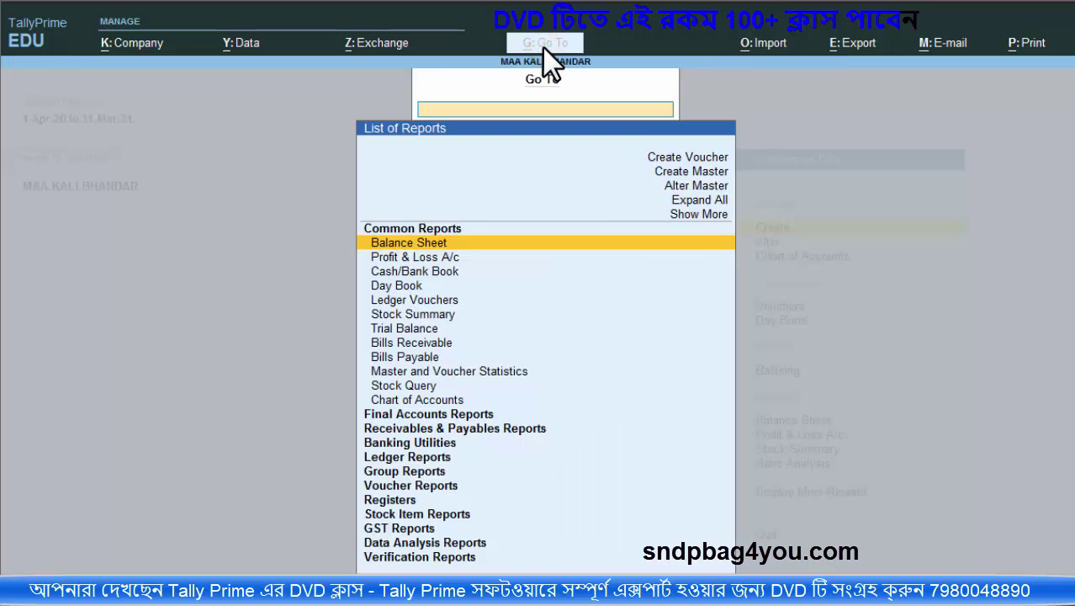
{"action": "left_click", "coordinate": [698, 171]}
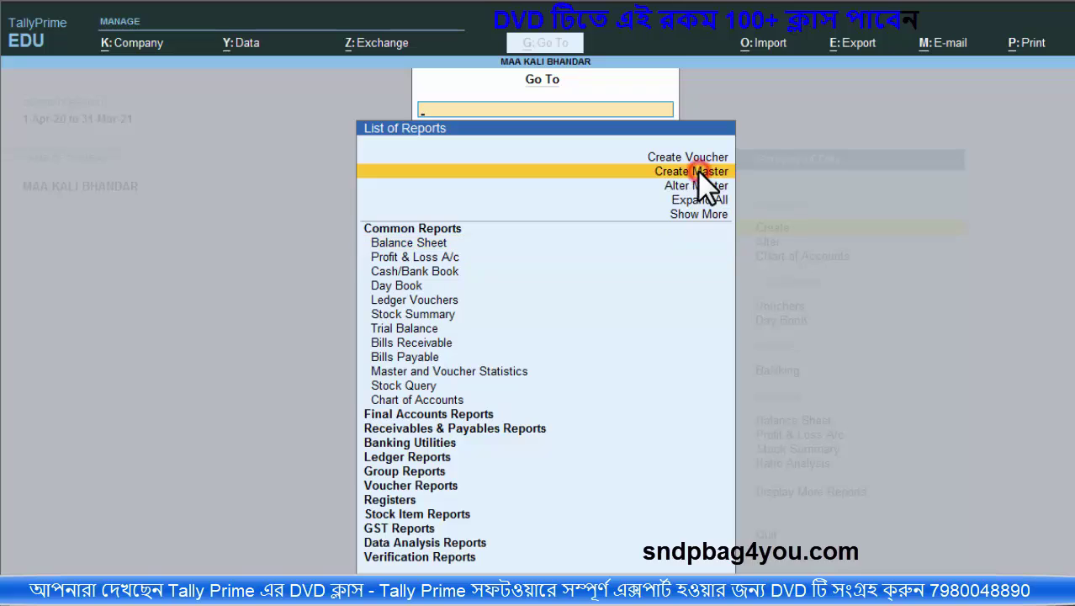
{"action": "left_click", "coordinate": [697, 171]}
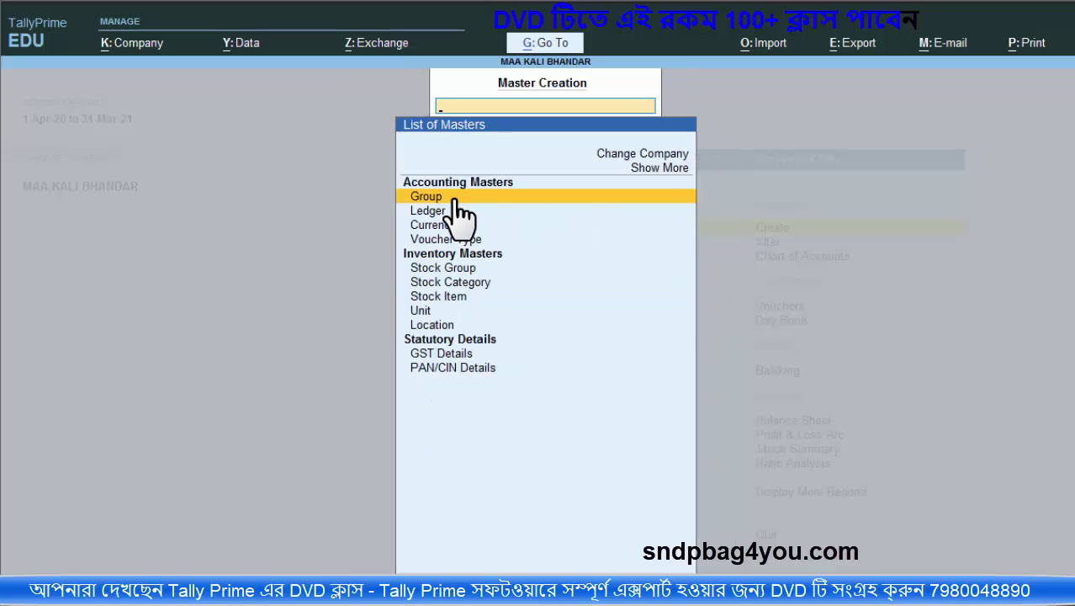
{"action": "left_click", "coordinate": [435, 297]}
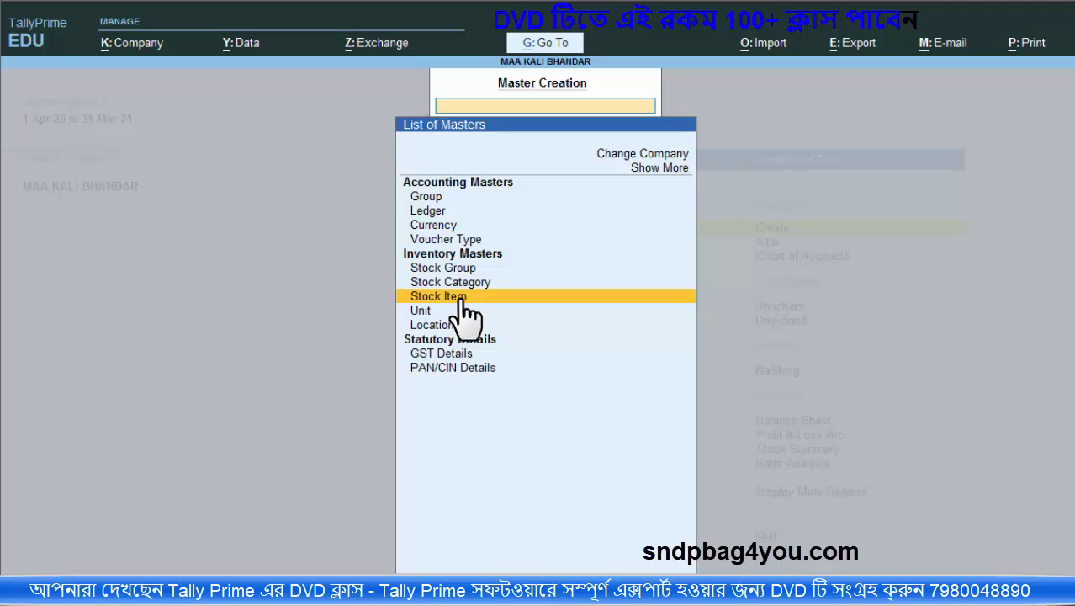
{"action": "left_click", "coordinate": [465, 296]}
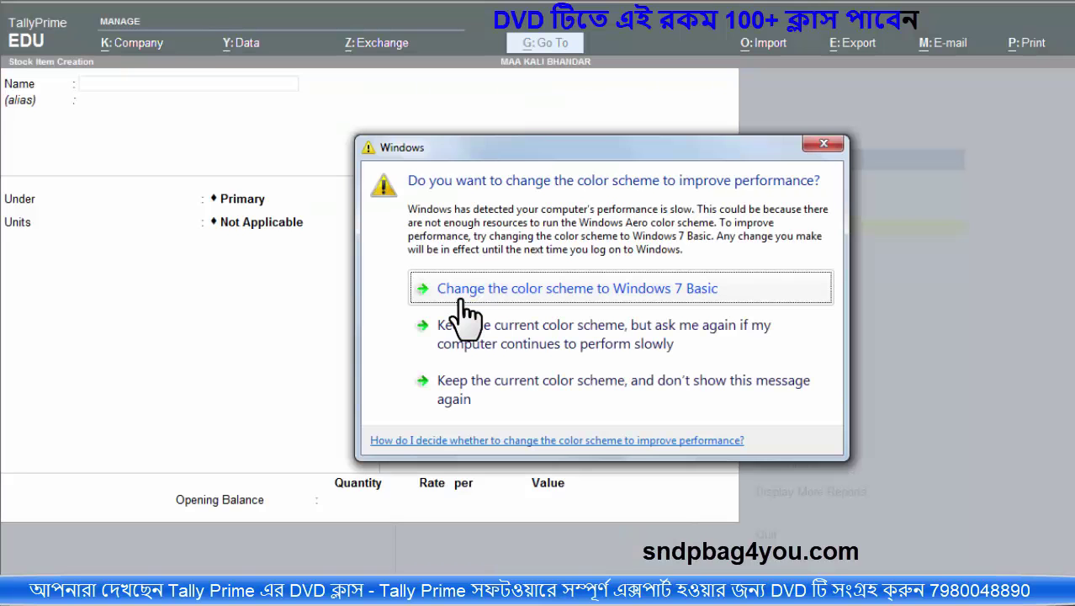
{"action": "left_click", "coordinate": [620, 149]}
Step: Name the stock item Computer, leave its alias blank and keep it under the Primary group
{"action": "left_click", "coordinate": [79, 82]}
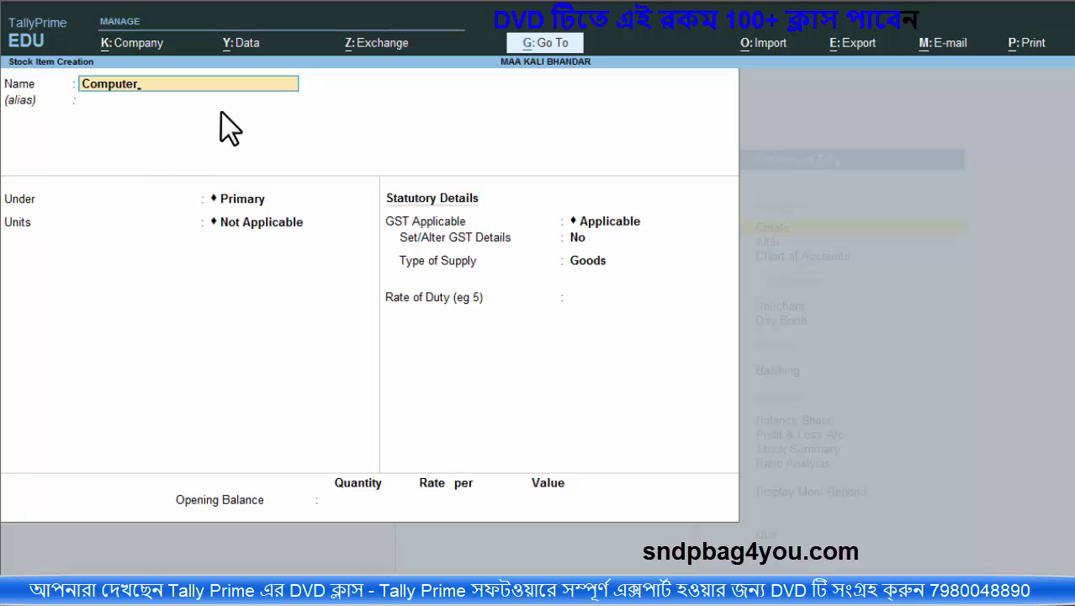
{"action": "key", "text": "Return"}
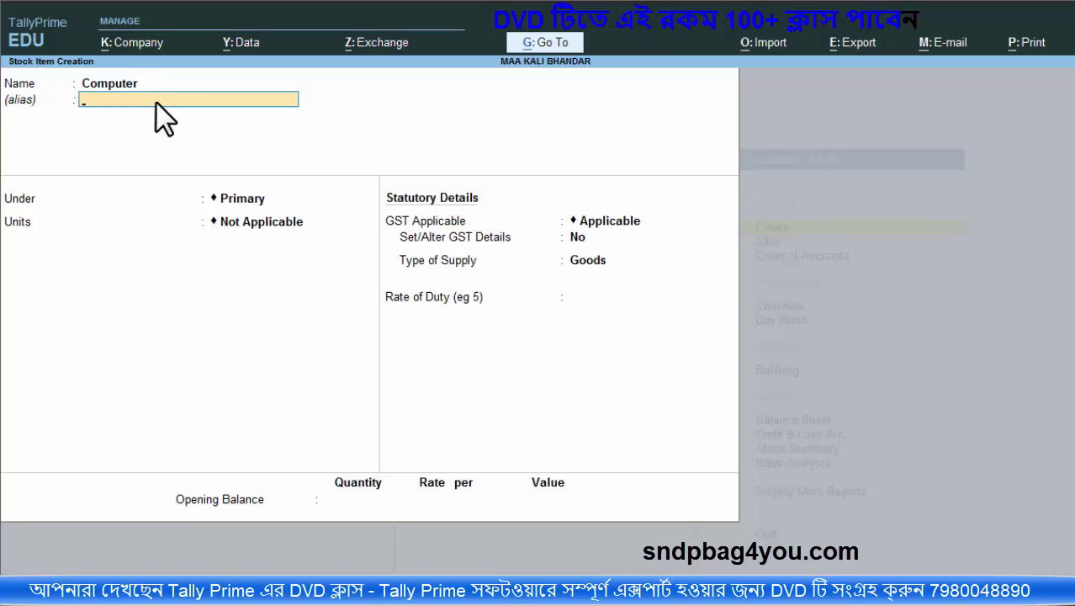
{"action": "key", "text": "Return"}
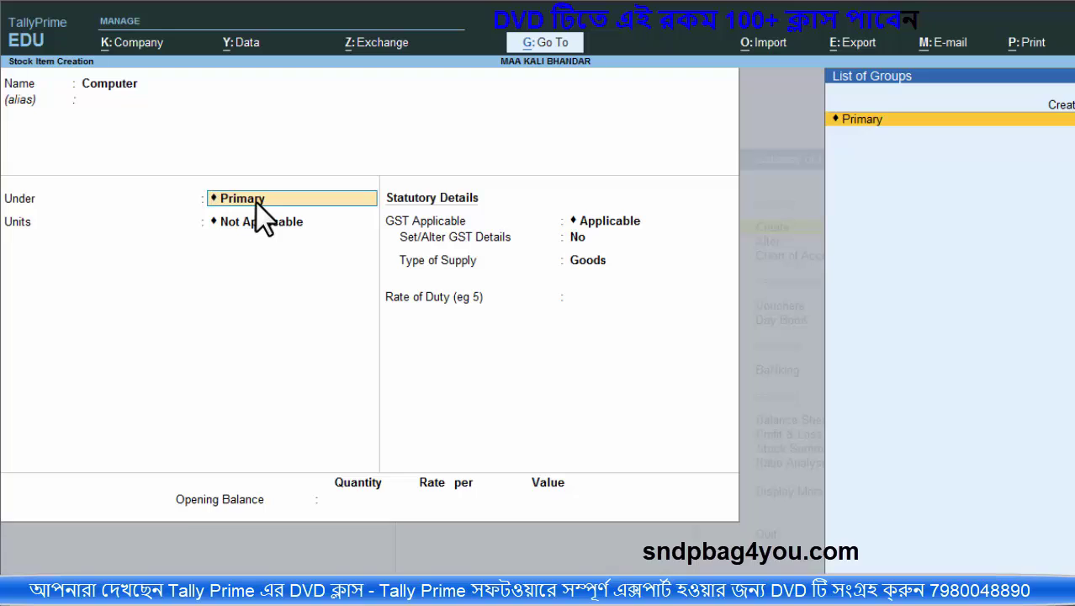
{"action": "key", "text": "Return"}
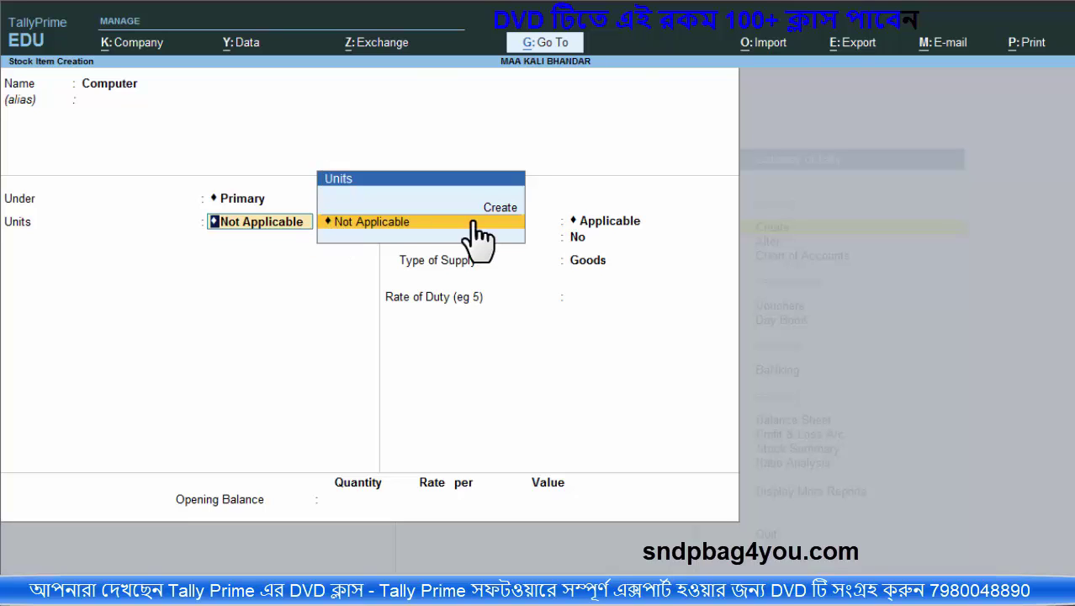
Step: Check the computer's unit in the Word document's Stock Item table and return to Tally Prime
{"action": "key", "text": "alt+Tab"}
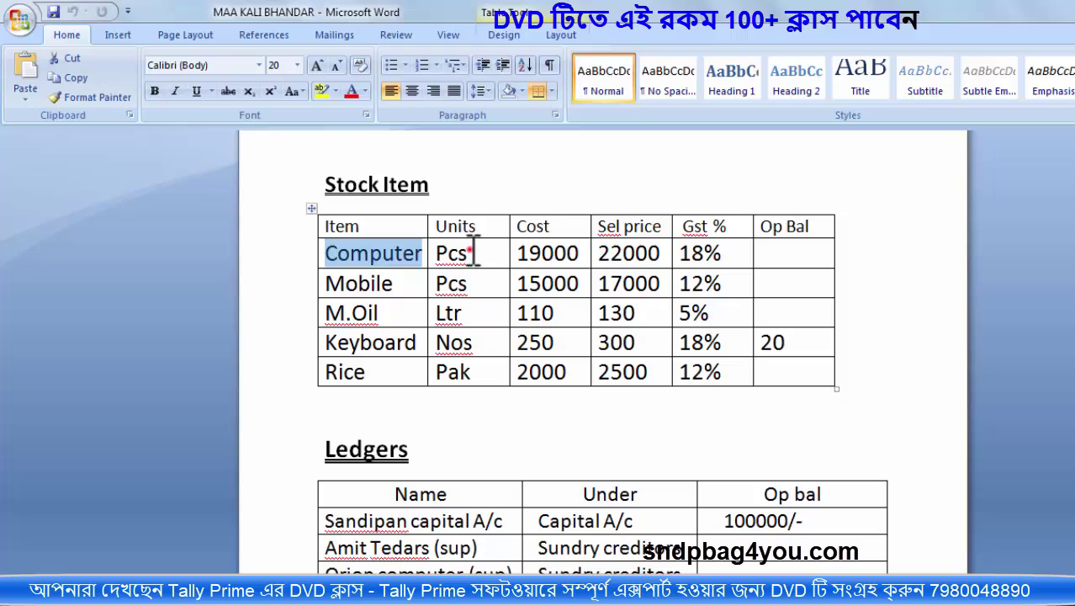
{"action": "left_click_drag", "start_coordinate": [473, 252], "coordinate": [436, 254]}
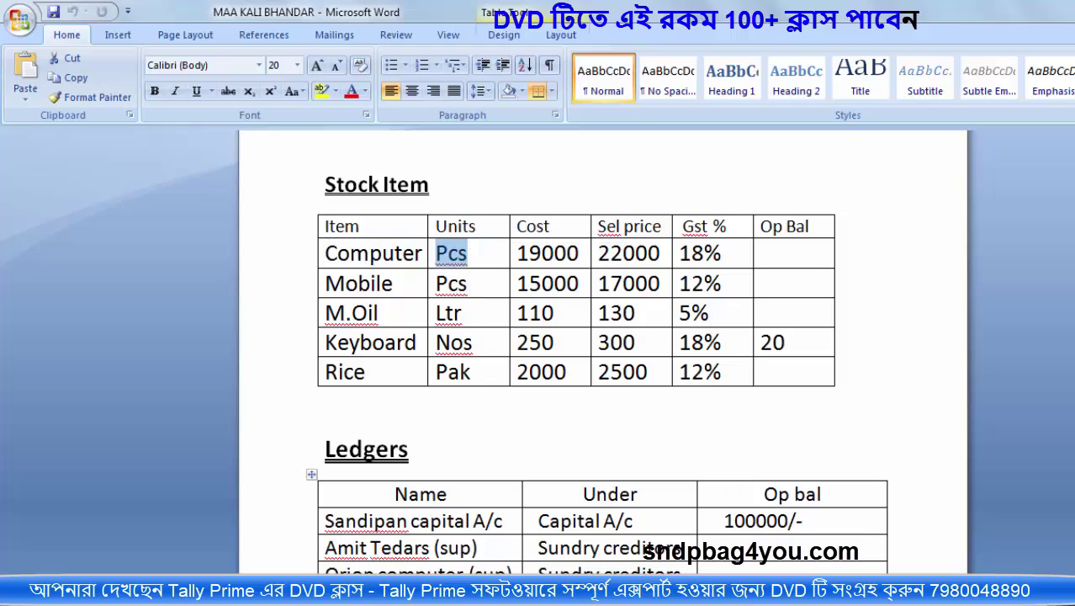
{"action": "key", "text": "alt+Tab"}
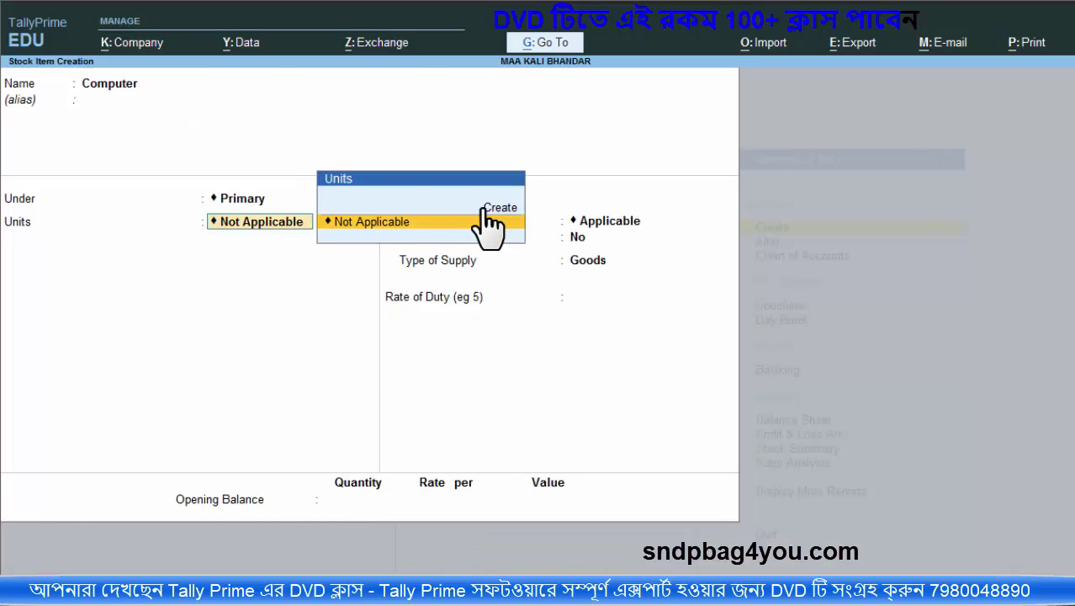
Step: Create a new unit of type Simple with symbol pcs, formal name Pices and unit quantity code PCS-PIECES
{"action": "left_click", "coordinate": [493, 208]}
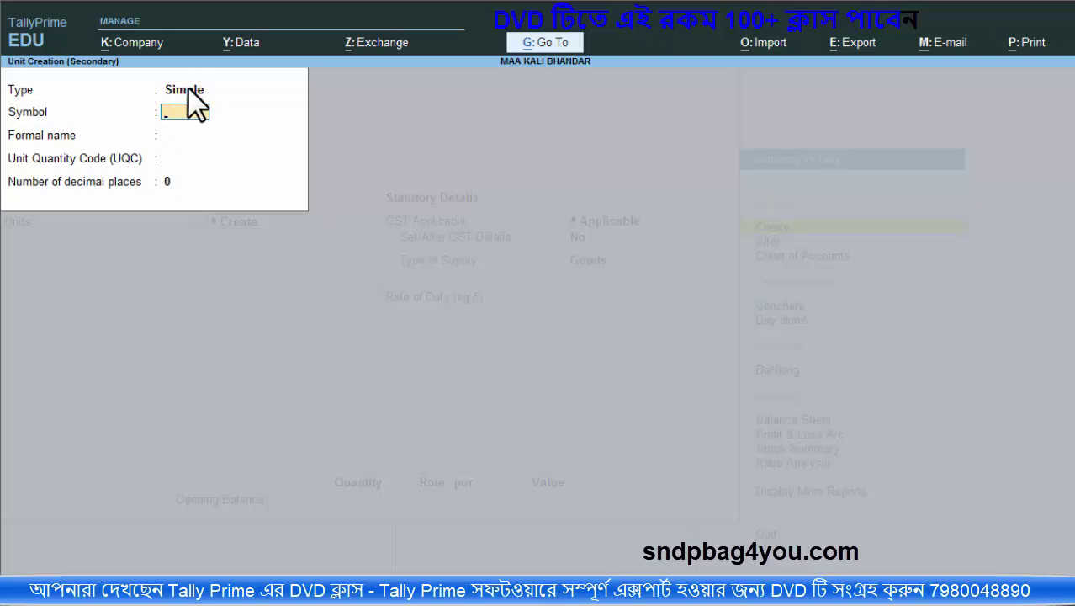
{"action": "key", "text": "BackSpace"}
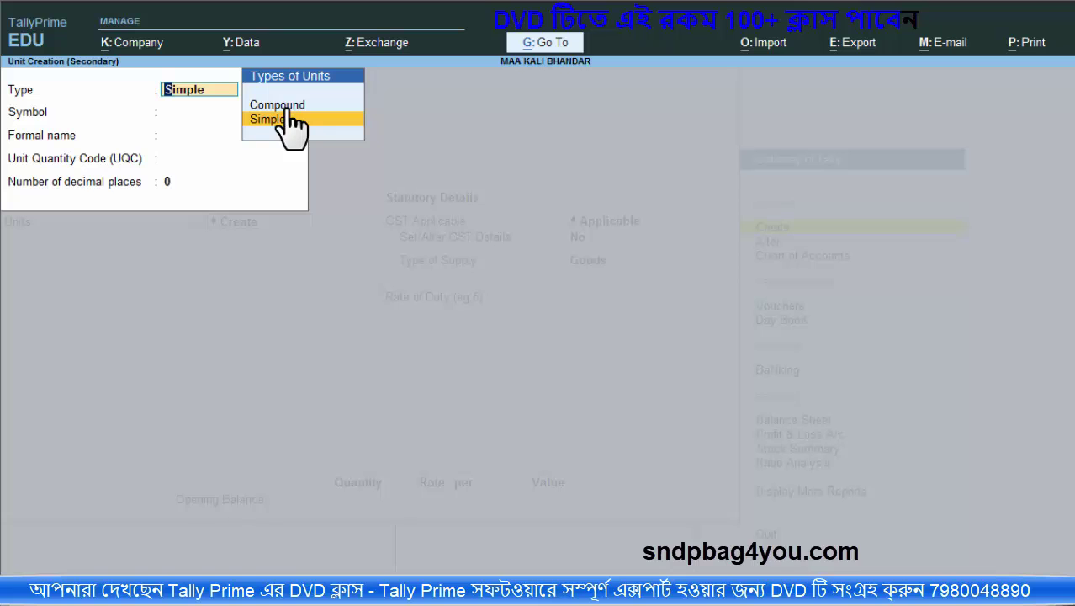
{"action": "left_click", "coordinate": [262, 119]}
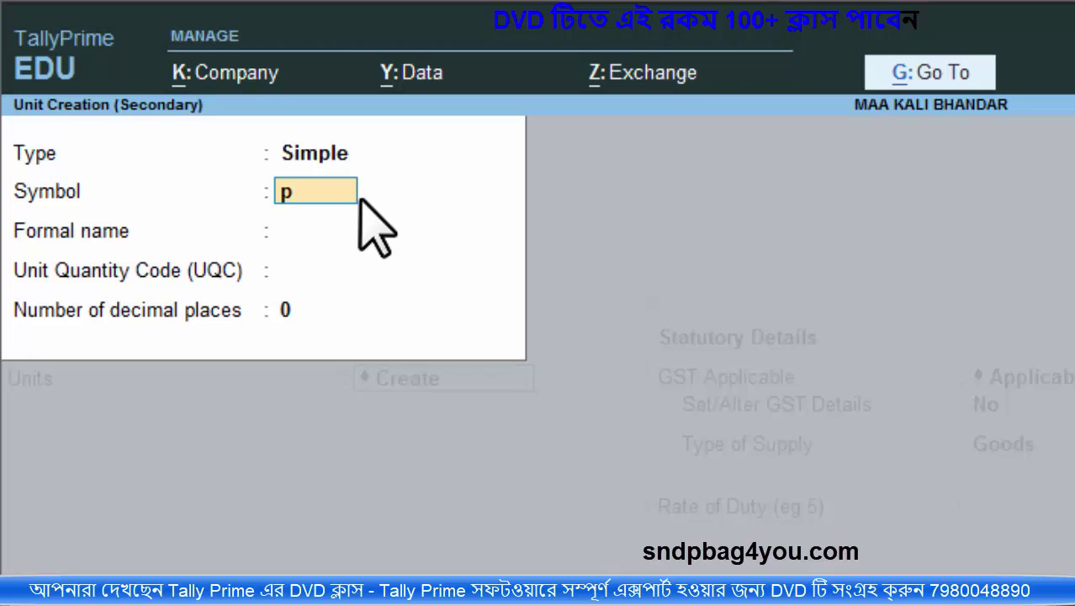
{"action": "key", "text": "Return"}
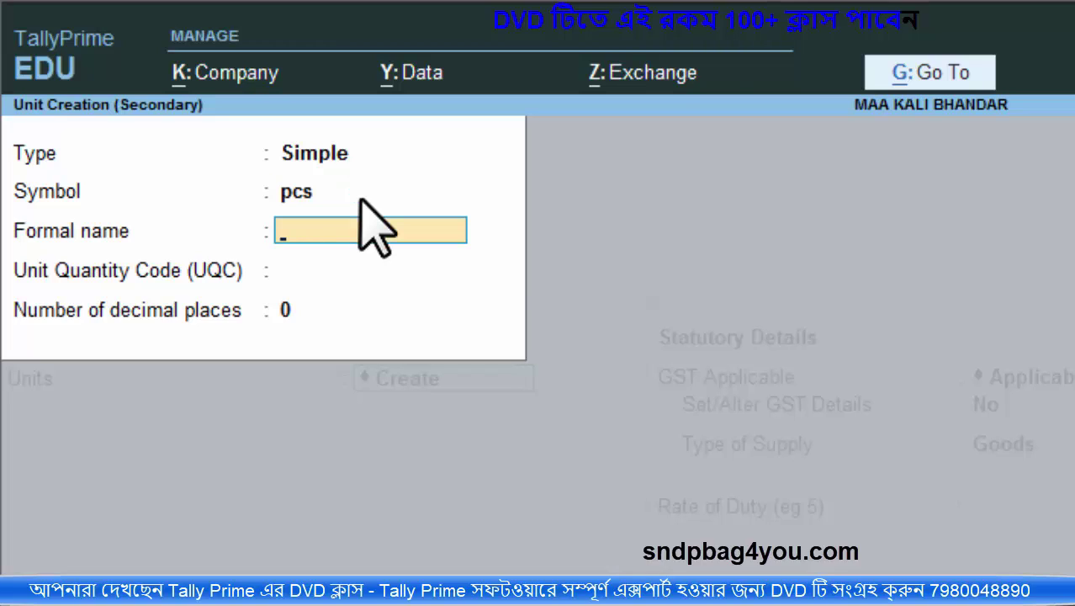
{"action": "type", "text": "Pices"}
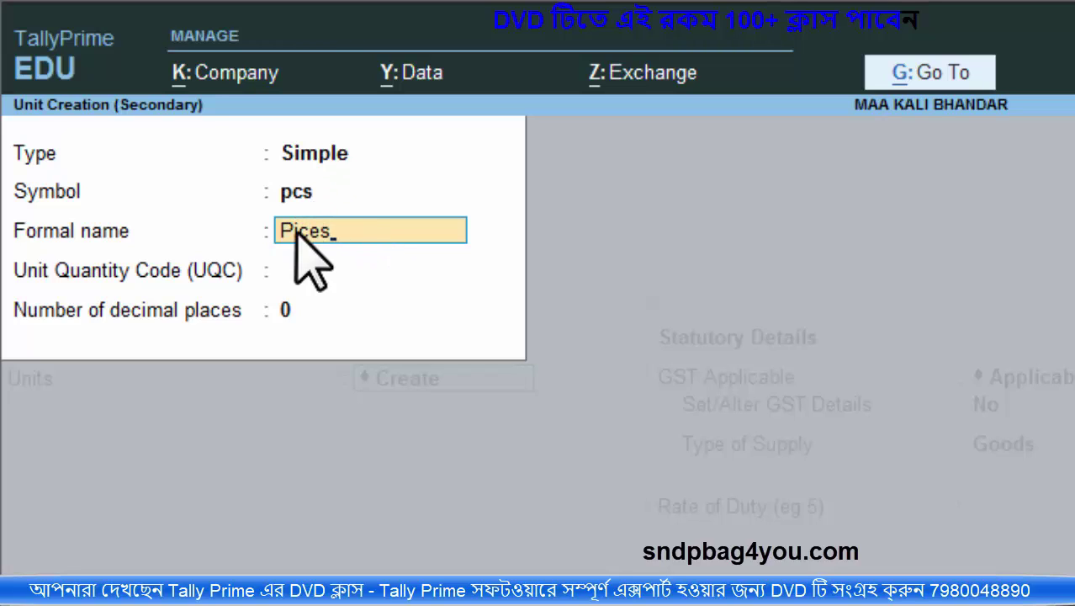
{"action": "key", "text": "Return"}
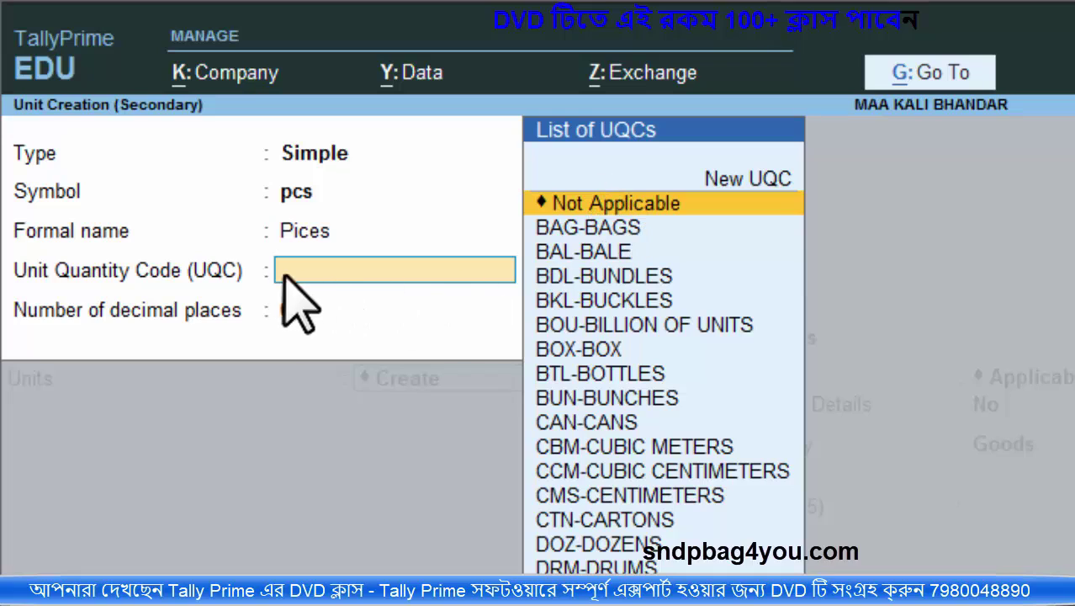
{"action": "type", "text": "p"}
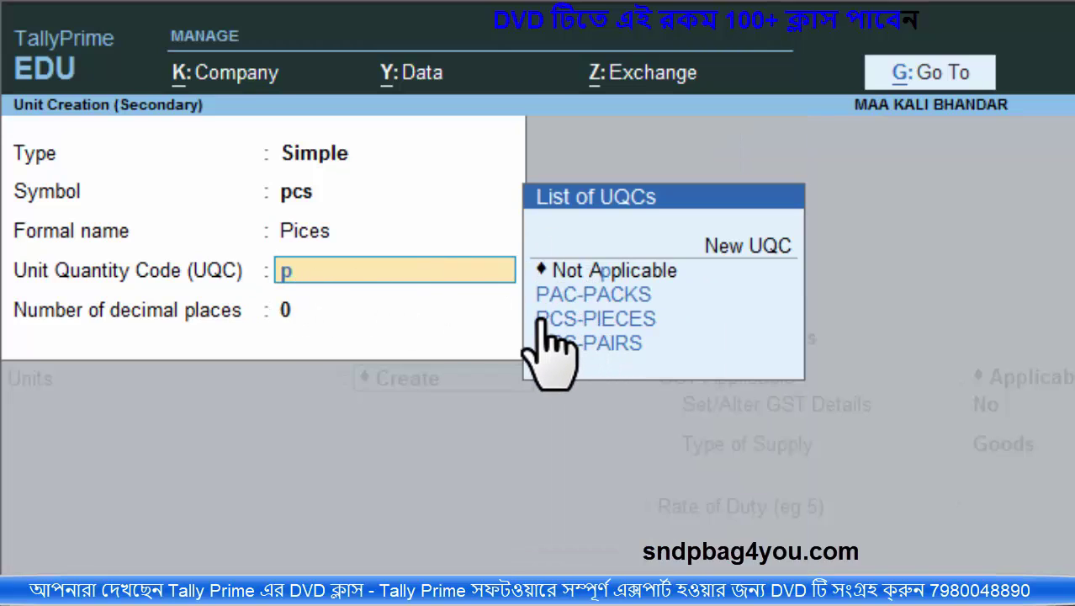
{"action": "left_click", "coordinate": [618, 320]}
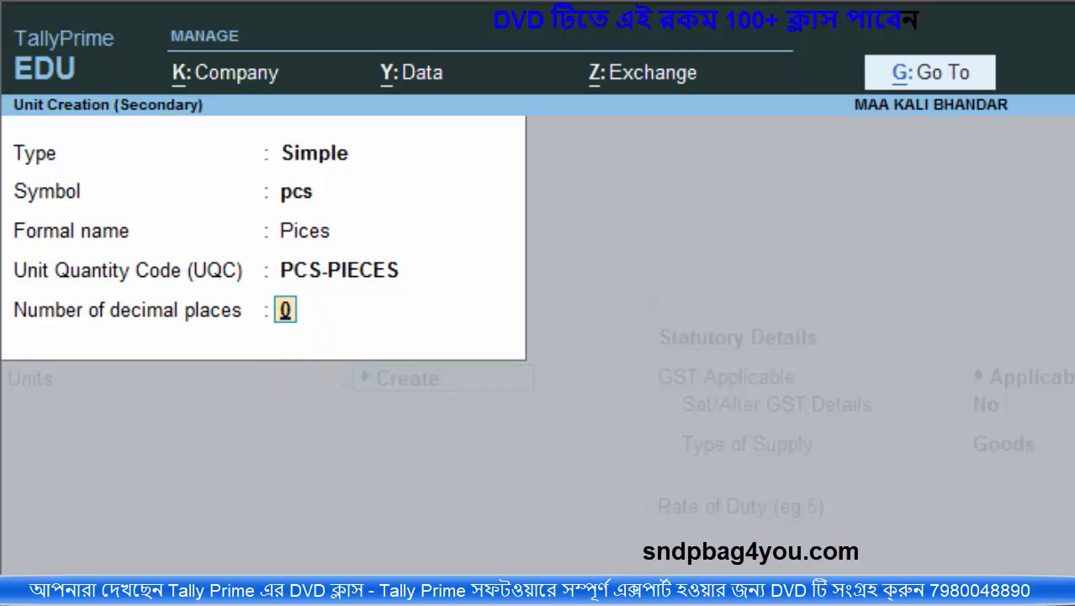
Step: Switch to Paint and write the number 2.000 freehand on the blank canvas
{"action": "left_click", "coordinate": [6, 582]}
{"action": "left_click", "coordinate": [137, 504]}
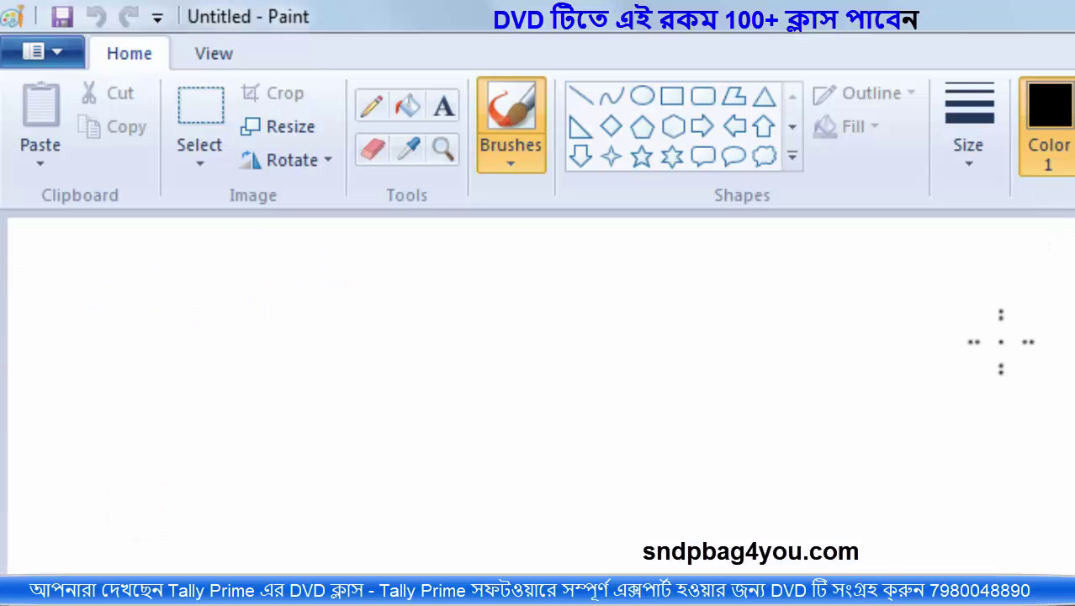
{"action": "mouse_move", "coordinate": [716, 341]}
{"action": "left_mouse_down"}
{"action": "mouse_move", "coordinate": [799, 381]}
{"action": "mouse_move", "coordinate": [758, 391]}
{"action": "mouse_move", "coordinate": [751, 416]}
{"action": "mouse_move", "coordinate": [788, 423]}
{"action": "mouse_move", "coordinate": [839, 398]}
{"action": "left_mouse_up"}
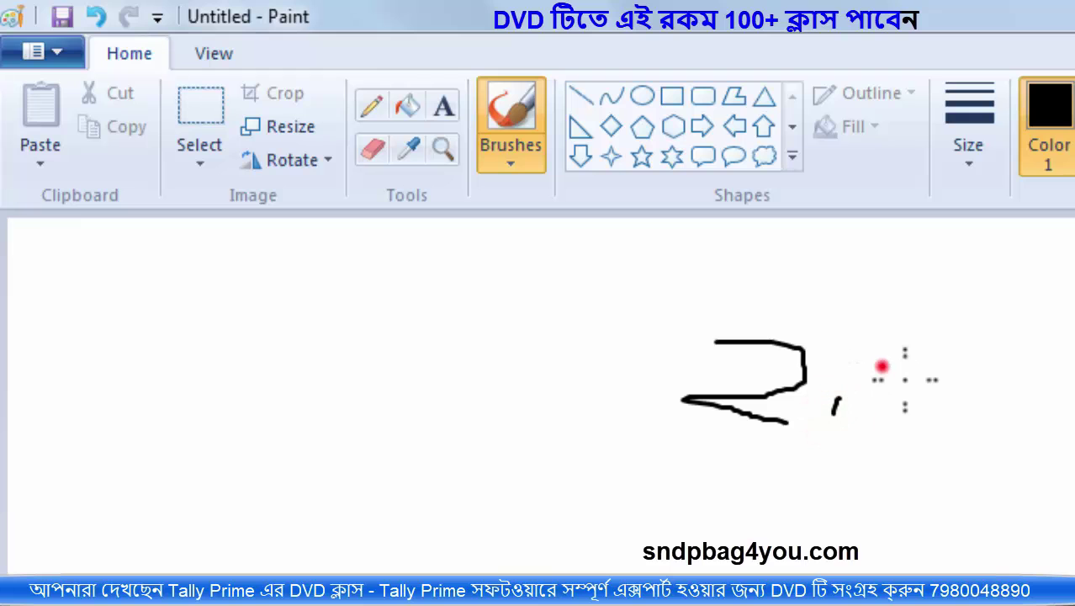
{"action": "left_click_drag", "start_coordinate": [882, 367], "coordinate": [881, 357]}
{"action": "left_click_drag", "start_coordinate": [993, 374], "coordinate": [1010, 377]}
{"action": "left_click_drag", "start_coordinate": [873, 335], "coordinate": [872, 300]}
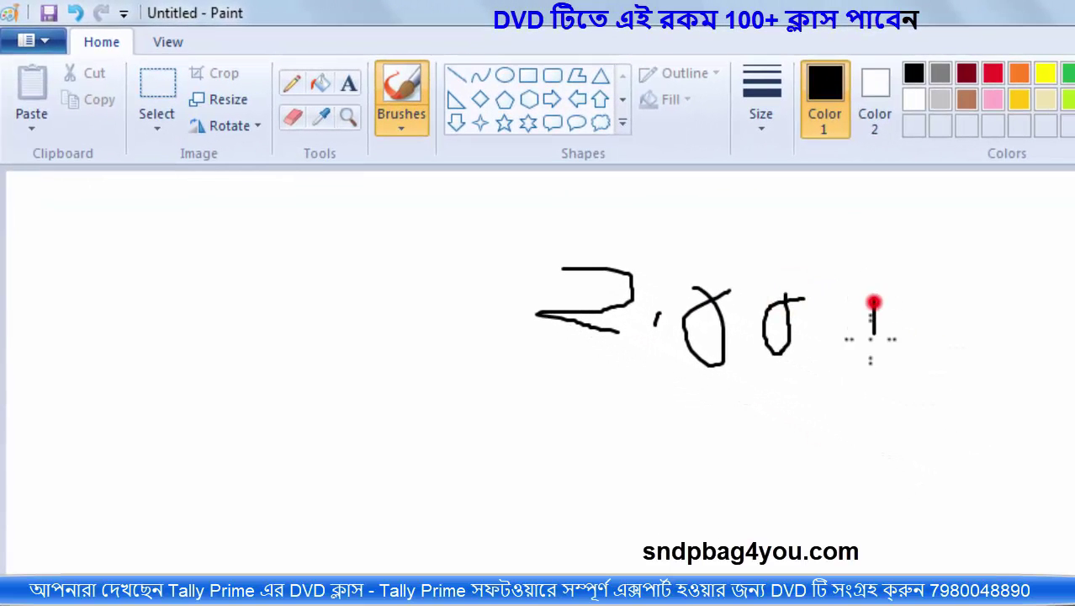
Step: Circle the three decimal zeros of the handwritten number and write a 2 below it
{"action": "mouse_move", "coordinate": [749, 267]}
{"action": "left_mouse_down"}
{"action": "mouse_move", "coordinate": [899, 305]}
{"action": "mouse_move", "coordinate": [707, 421]}
{"action": "mouse_move", "coordinate": [696, 286]}
{"action": "mouse_move", "coordinate": [730, 291]}
{"action": "left_mouse_up"}
{"action": "left_click_drag", "start_coordinate": [747, 268], "coordinate": [855, 255]}
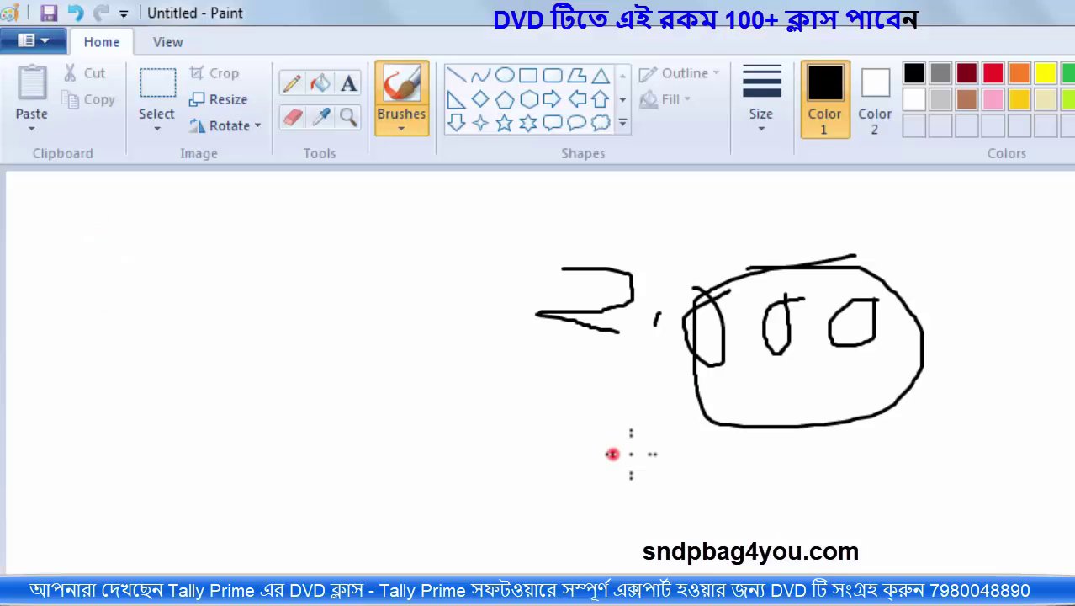
{"action": "left_click_drag", "start_coordinate": [612, 454], "coordinate": [673, 571]}
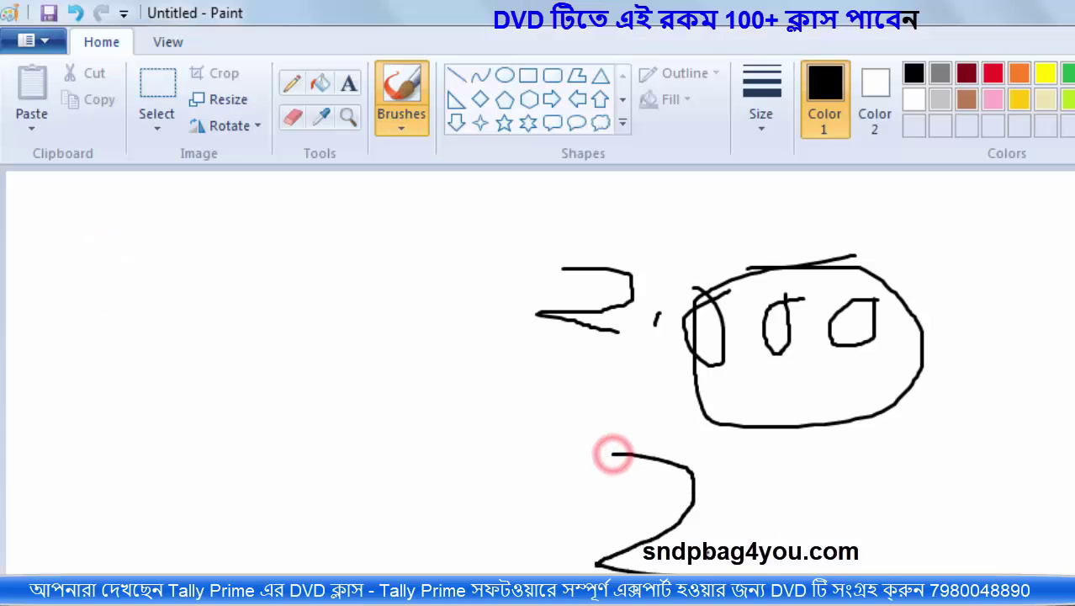
{"action": "left_click_drag", "start_coordinate": [925, 347], "coordinate": [691, 247]}
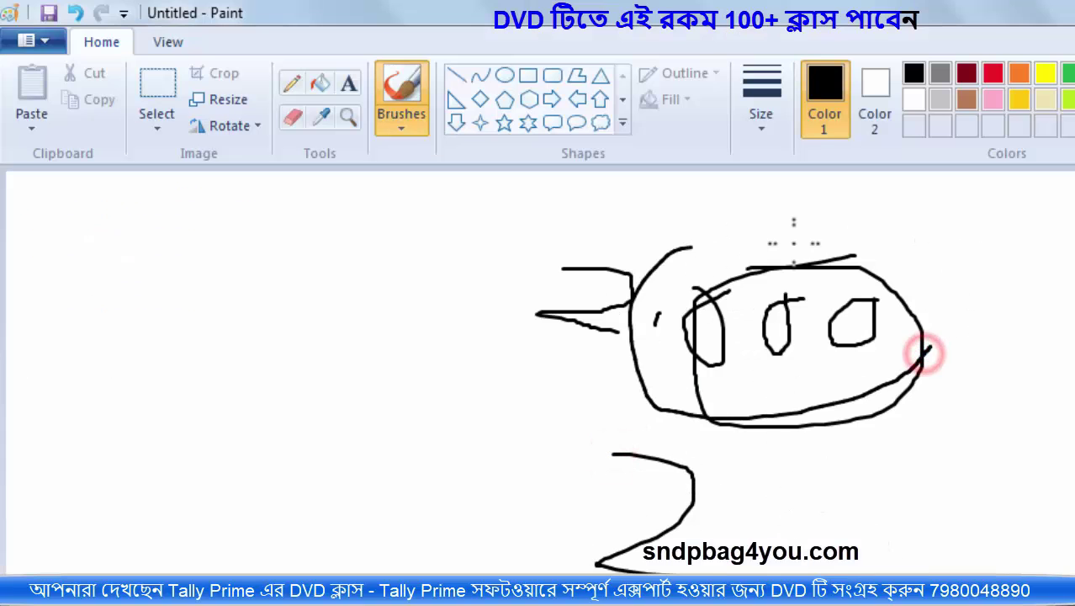
{"action": "left_click_drag", "start_coordinate": [793, 244], "coordinate": [851, 240]}
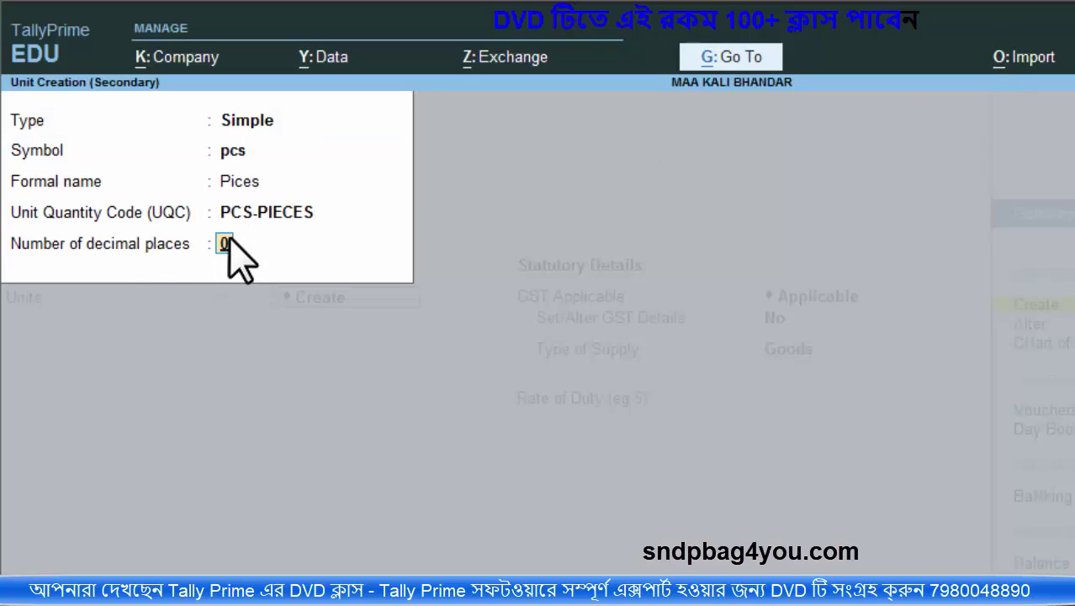
Step: In Tally Prime, try 2 decimal places for the pcs unit, reset them to 0 and save the unit
{"action": "type", "text": "2"}
{"action": "key", "text": "Up"}
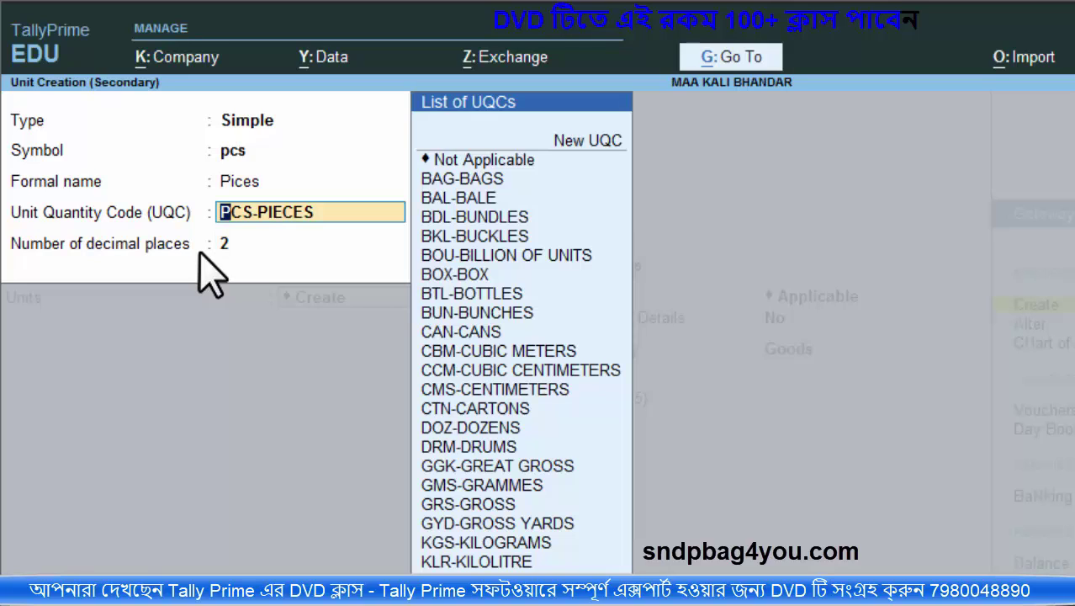
{"action": "key", "text": "Return"}
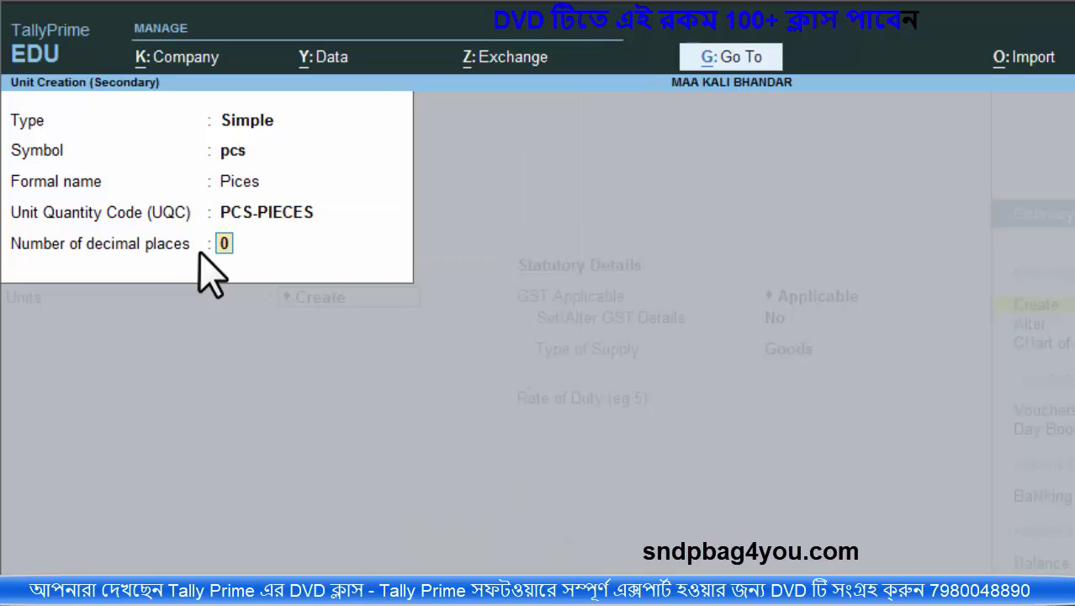
{"action": "key", "text": "Return"}
{"action": "key", "text": "Return"}
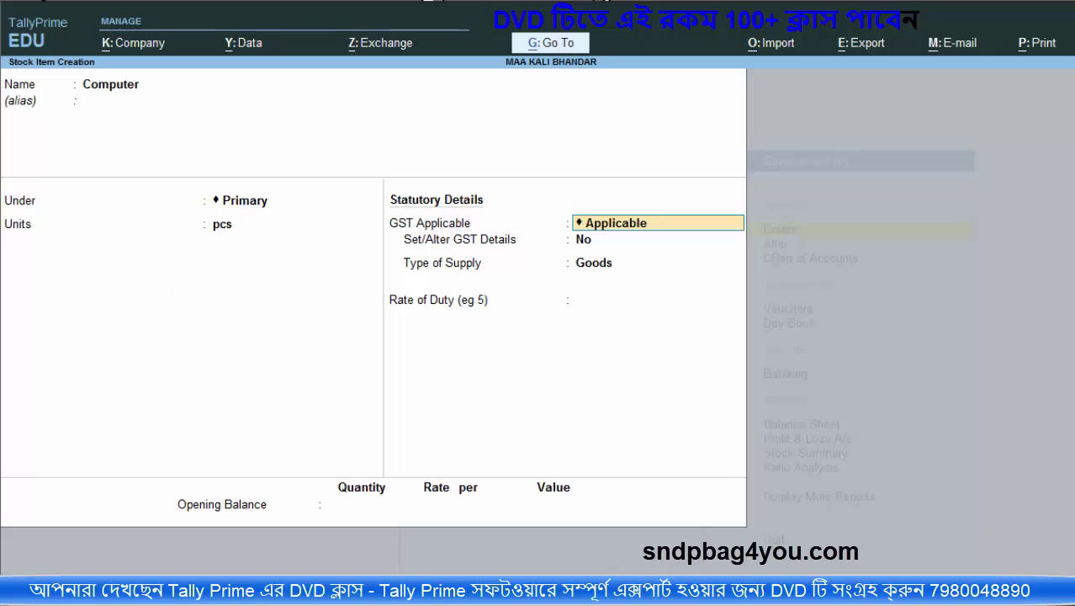
Step: Open the stock item configuration and set Show more configurations to Yes
{"action": "key", "text": "F12"}
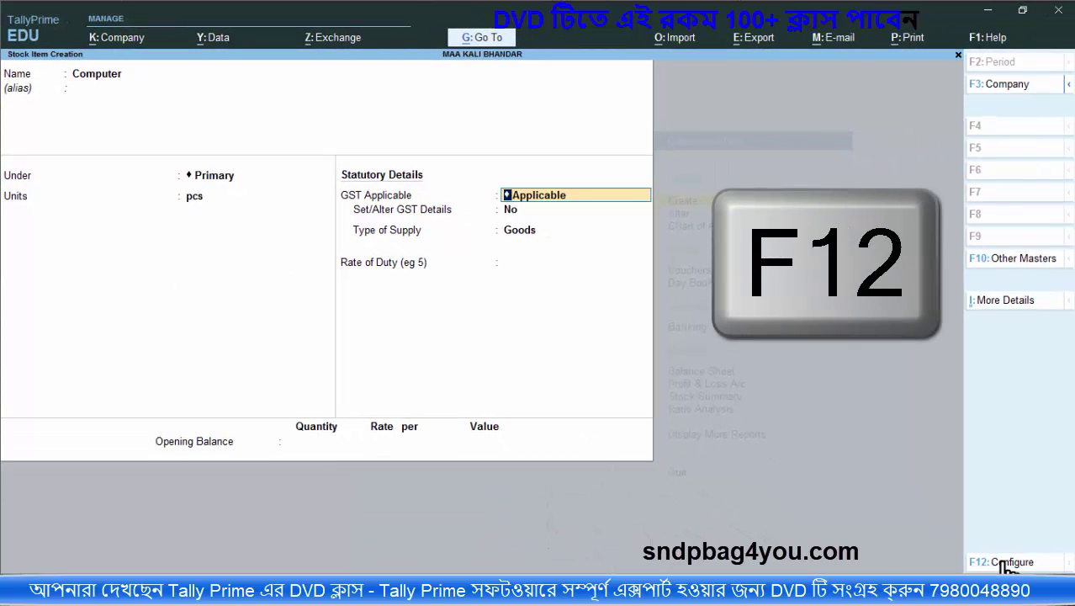
{"action": "left_click", "coordinate": [1006, 562]}
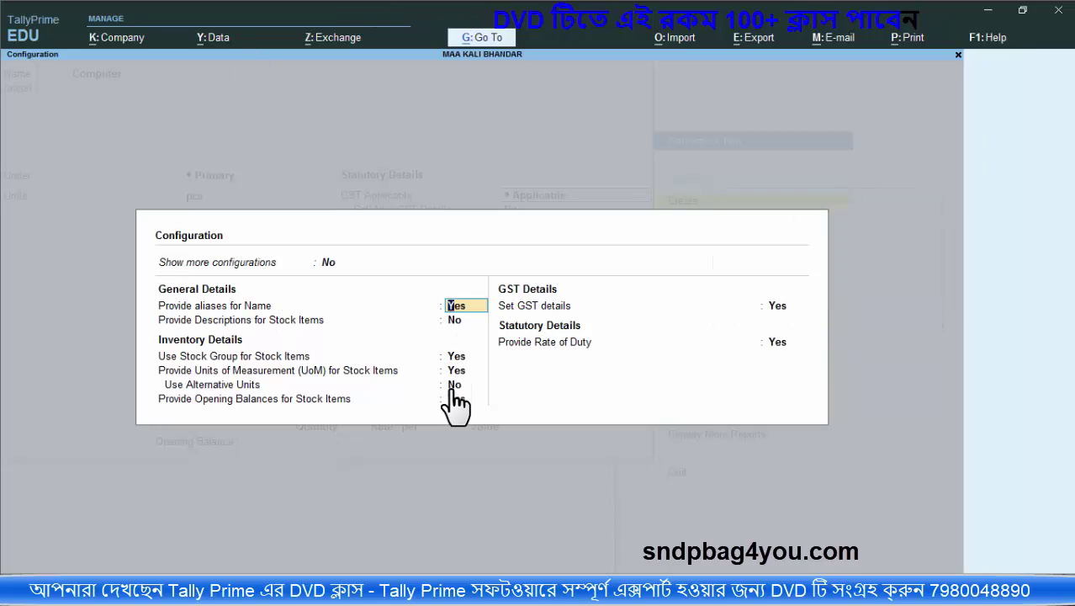
{"action": "left_click", "coordinate": [325, 262]}
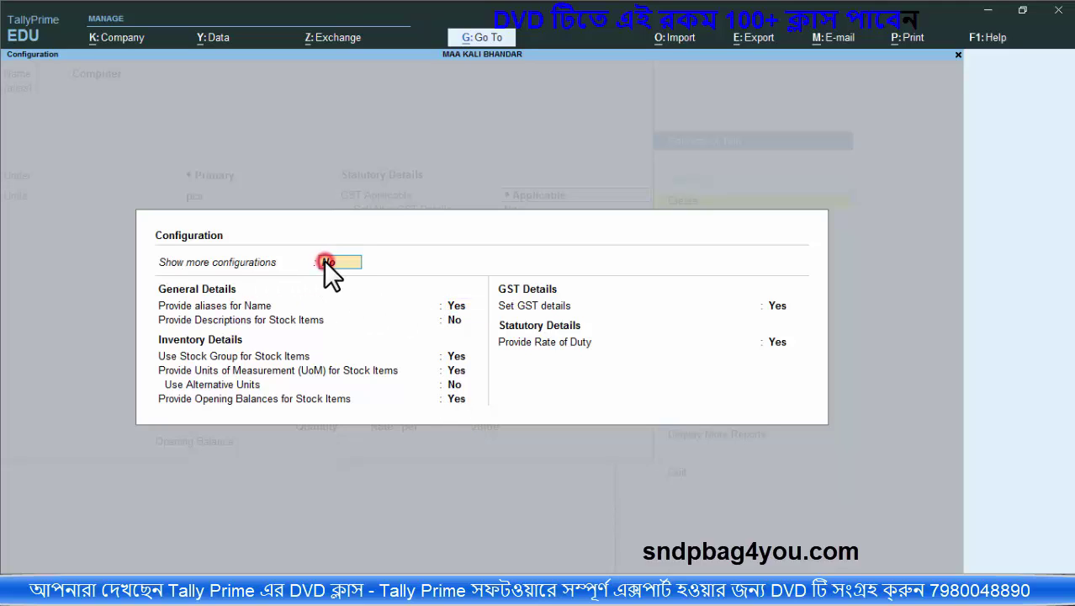
{"action": "key", "text": "y"}
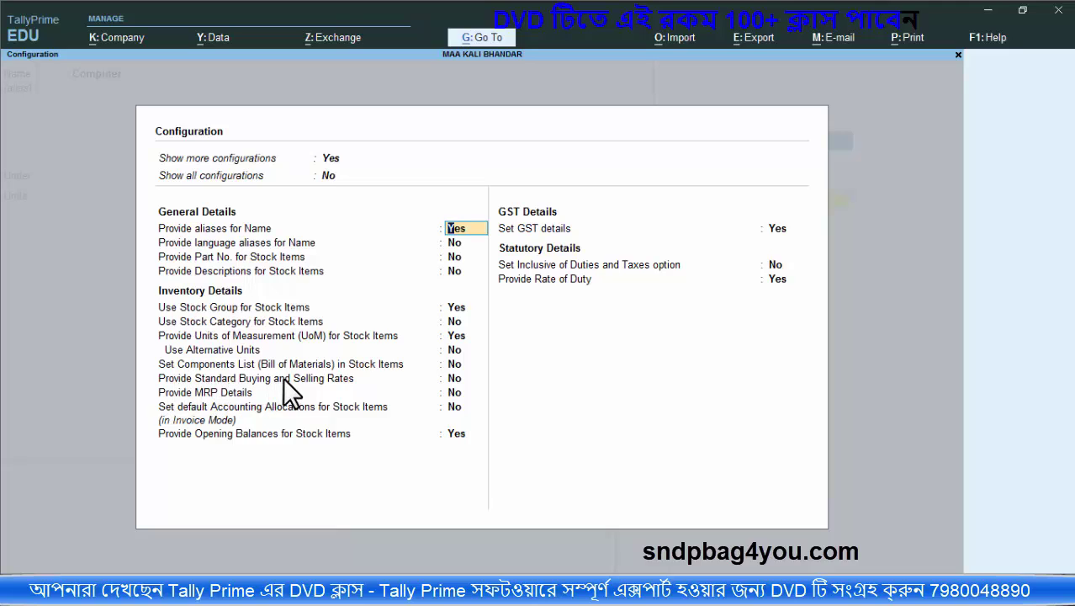
Step: Set Provide Standard Buying and Selling Rates to Yes and accept the configuration
{"action": "left_click", "coordinate": [452, 383]}
{"action": "type", "text": "y"}
{"action": "key", "text": "Return"}
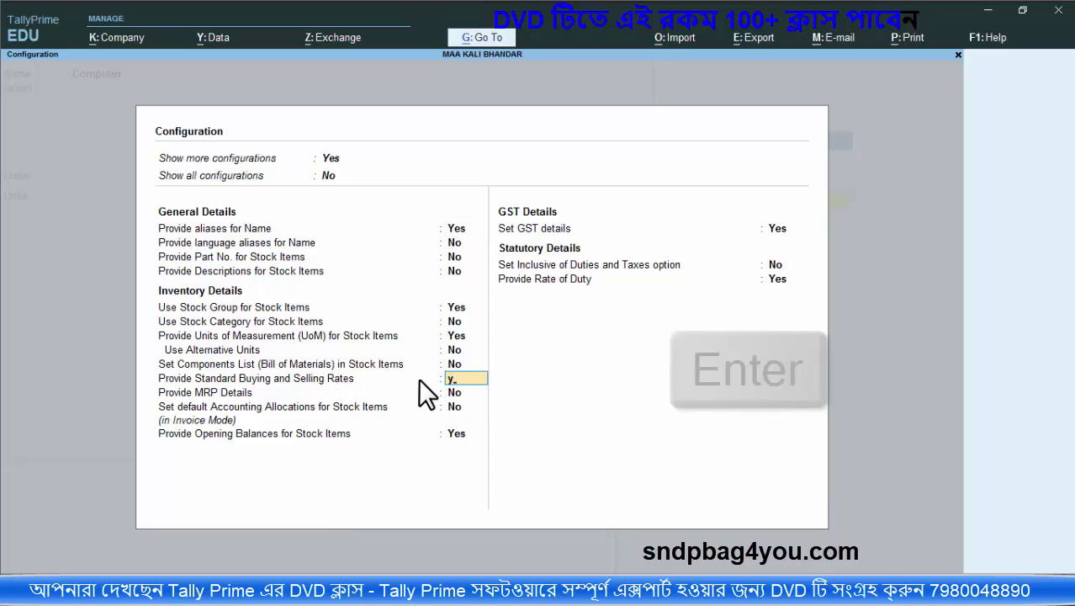
{"action": "key", "text": "Return"}
{"action": "key", "text": "Return"}
{"action": "key", "text": "Return"}
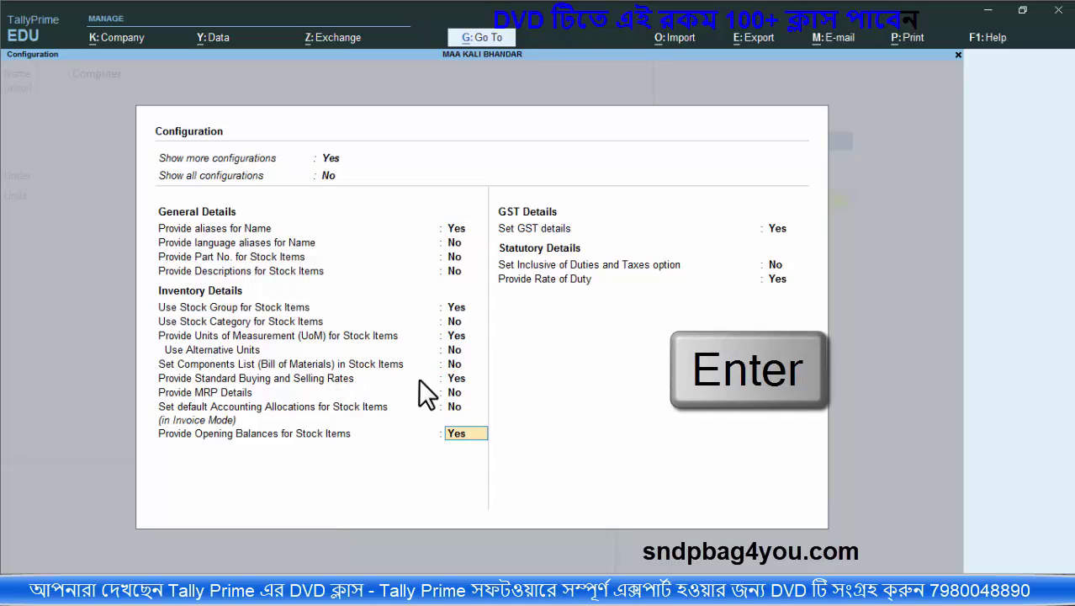
{"action": "key", "text": "Return"}
{"action": "key", "text": "Return"}
{"action": "key", "text": "Return"}
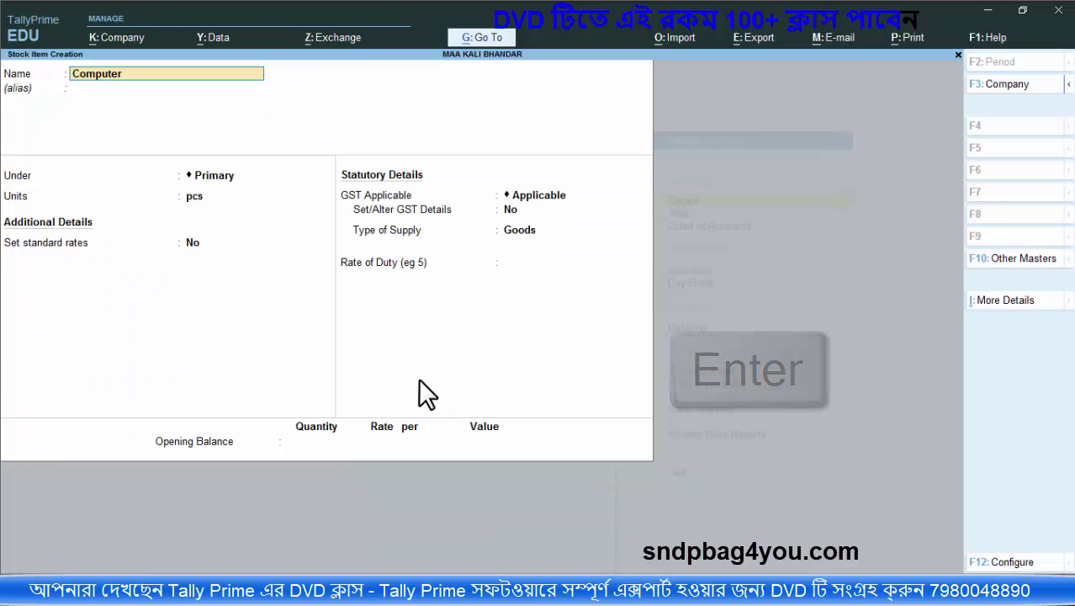
Step: Set standard rates to Yes for the Computer item and keep 1-Nov-20 as the standard cost's applicable date
{"action": "key", "text": "Return"}
{"action": "key", "text": "Return"}
{"action": "key", "text": "Return"}
{"action": "key", "text": "Return"}
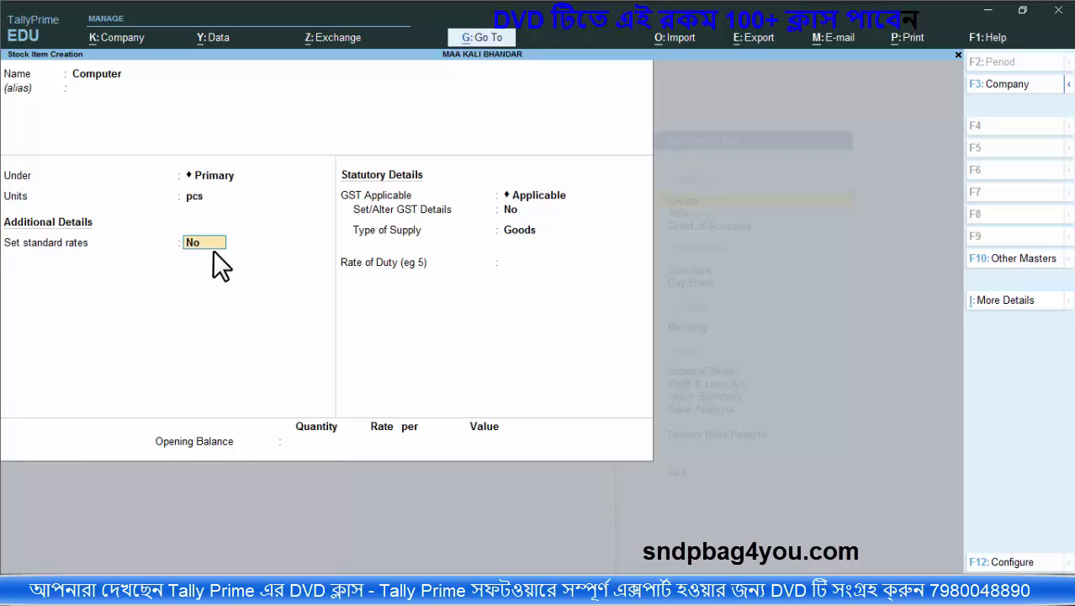
{"action": "type", "text": "y"}
{"action": "key", "text": "Return"}
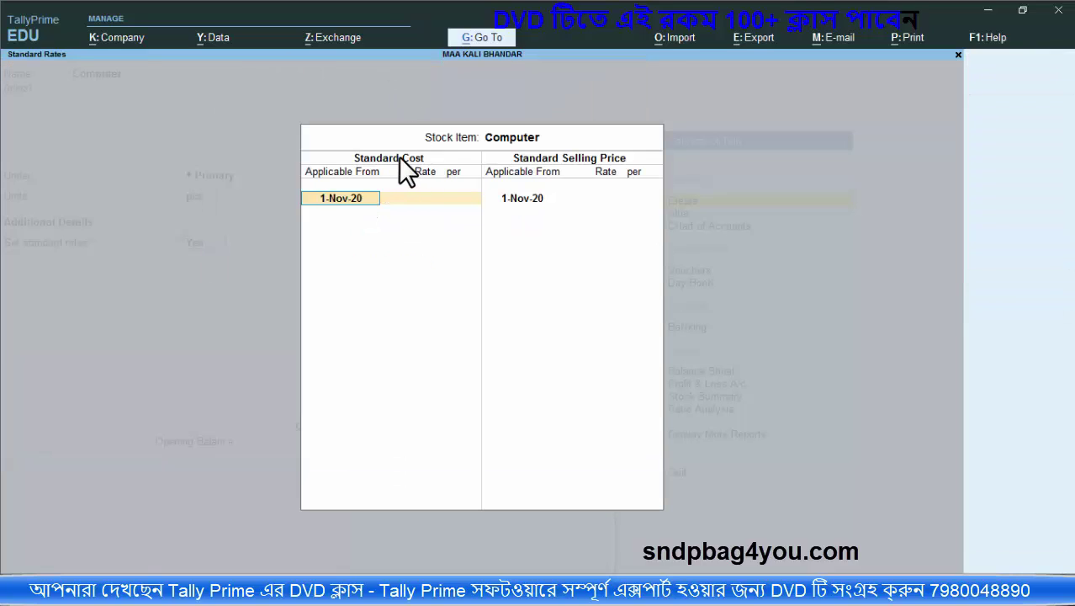
{"action": "key", "text": "Return"}
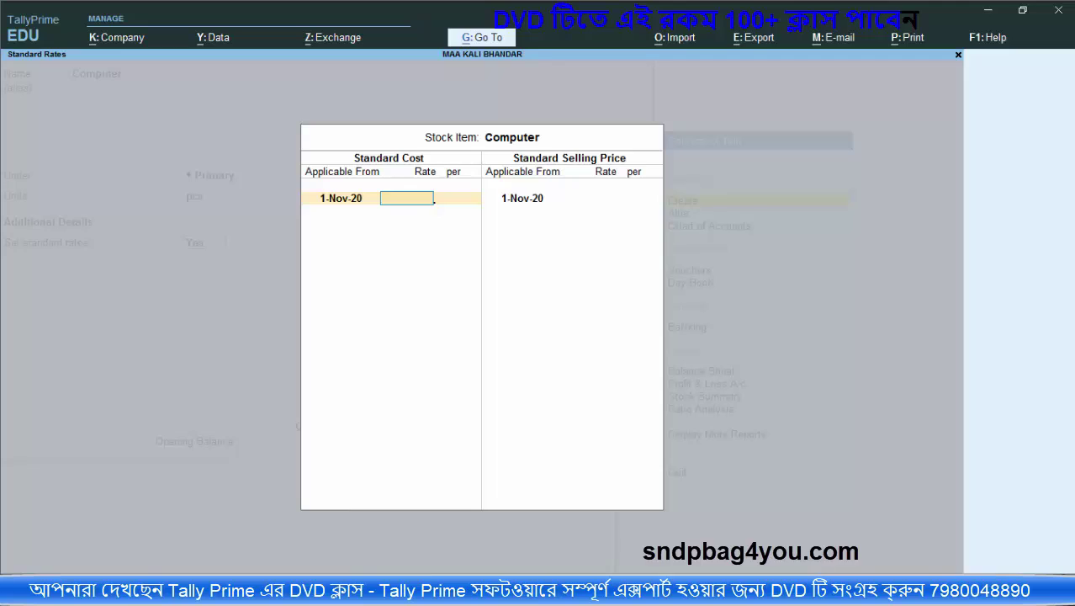
Step: Check the computer's cost, selling price and GST rate in the Word document's Stock Item table and return to Tally Prime
{"action": "key", "text": "alt+Tab"}
{"action": "left_click", "coordinate": [461, 222]}
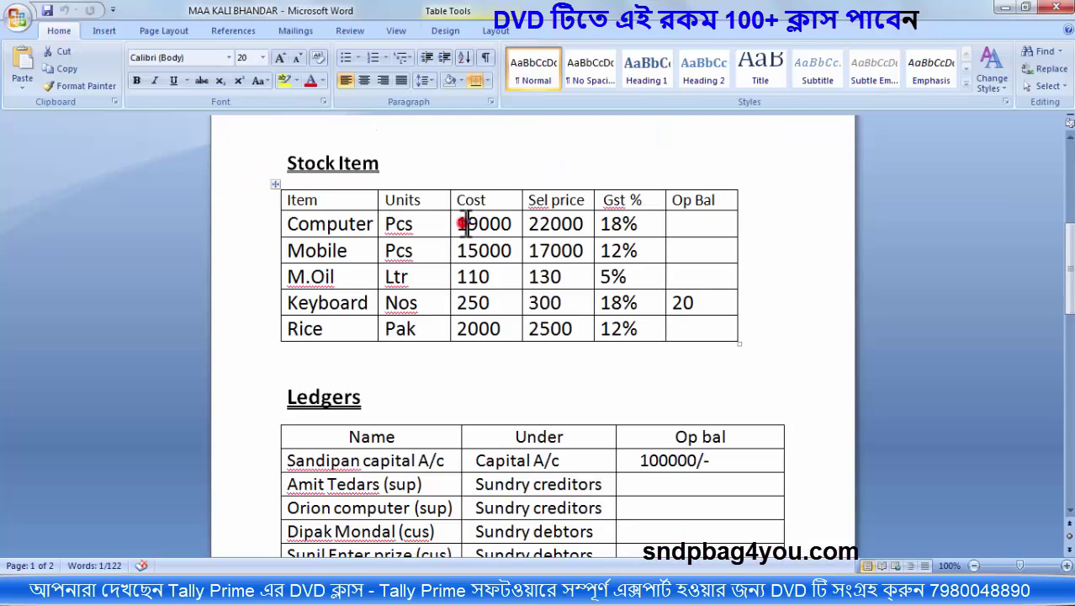
{"action": "left_click_drag", "start_coordinate": [468, 223], "coordinate": [653, 220]}
{"action": "left_click", "coordinate": [1003, 7]}
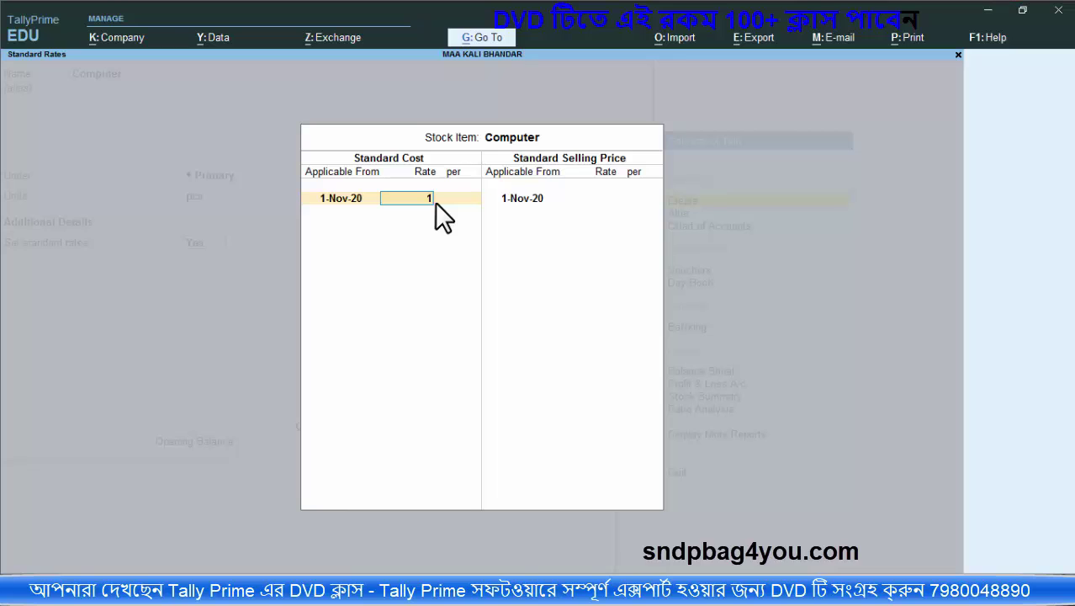
Step: Enter a standard cost of 19,000 per pcs for the computer and end the cost list
{"action": "key", "text": "Return"}
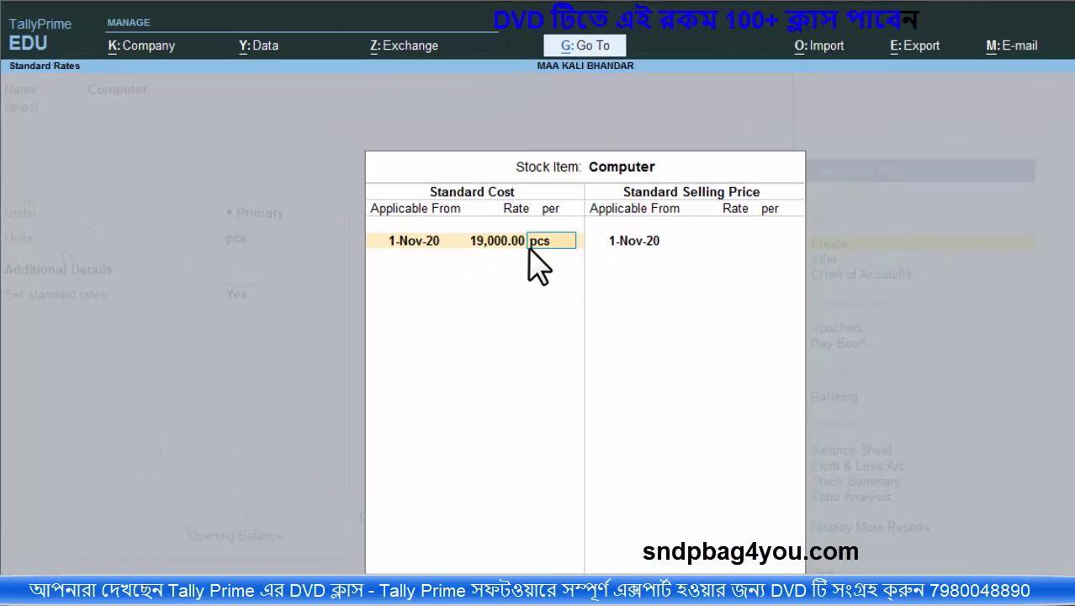
{"action": "key", "text": "Return"}
{"action": "key", "text": "Return"}
Step: Enter a standard selling price of 22,000 per pcs applicable from 1-Nov-20 and accept the standard rates
{"action": "key", "text": "Return"}
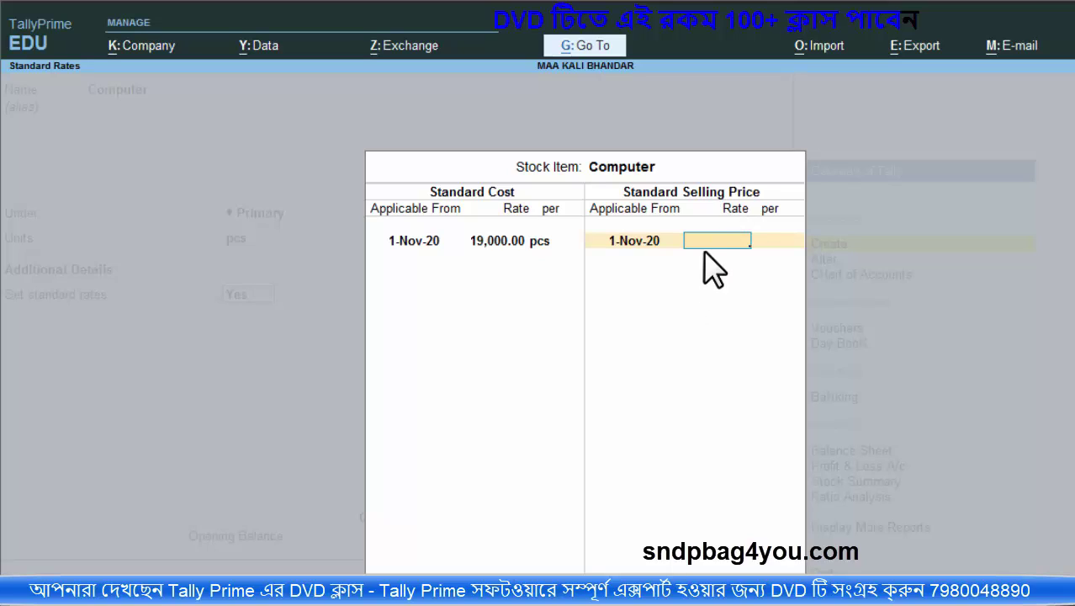
{"action": "type", "text": "22000"}
{"action": "key", "text": "Return"}
{"action": "key", "text": "Return"}
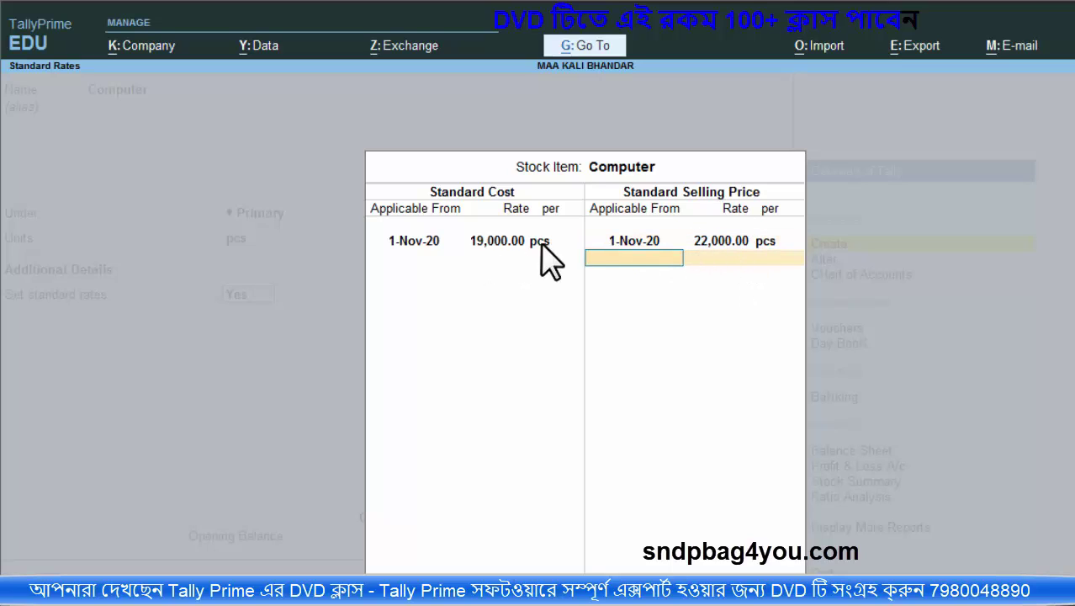
{"action": "key", "text": "Return"}
Step: Finish the standard rates and set Computer's GST details to Yes, with calculation type On Value and taxability Taxable
{"action": "key", "text": "Return"}
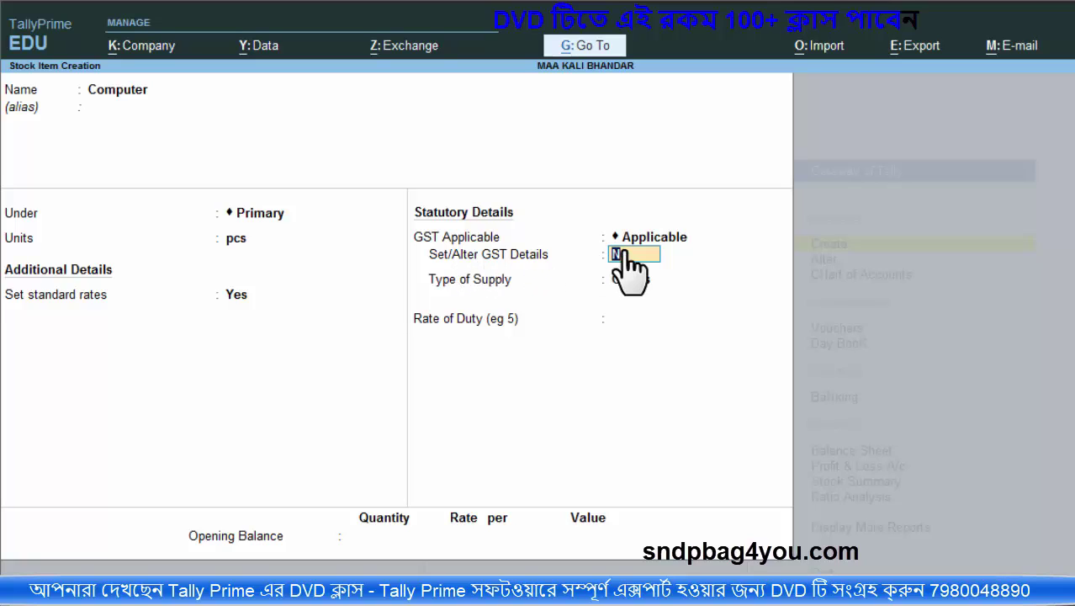
{"action": "key", "text": "Return"}
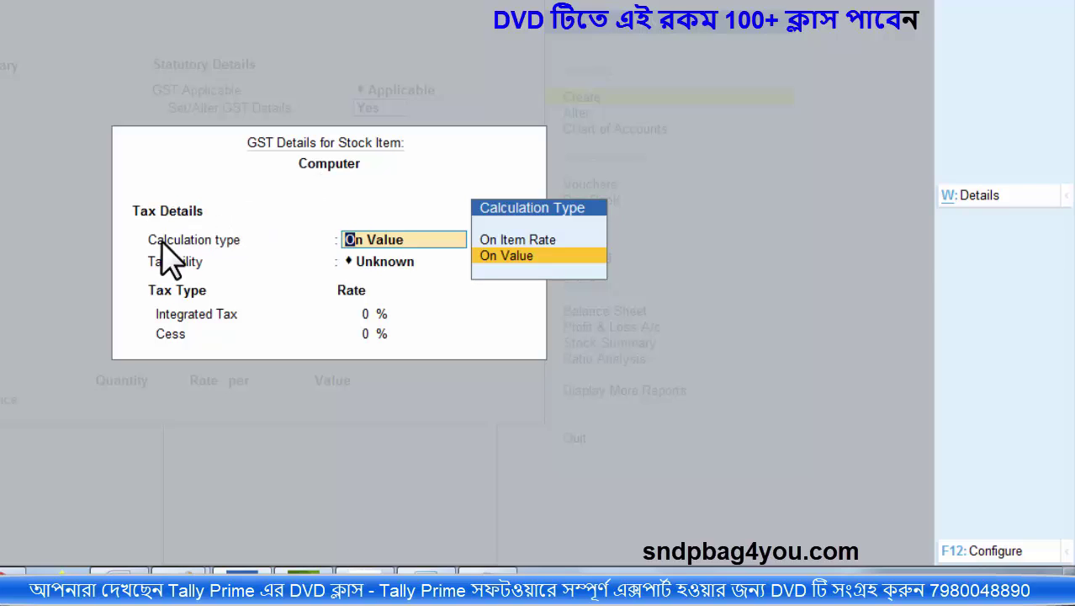
{"action": "left_click", "coordinate": [507, 256]}
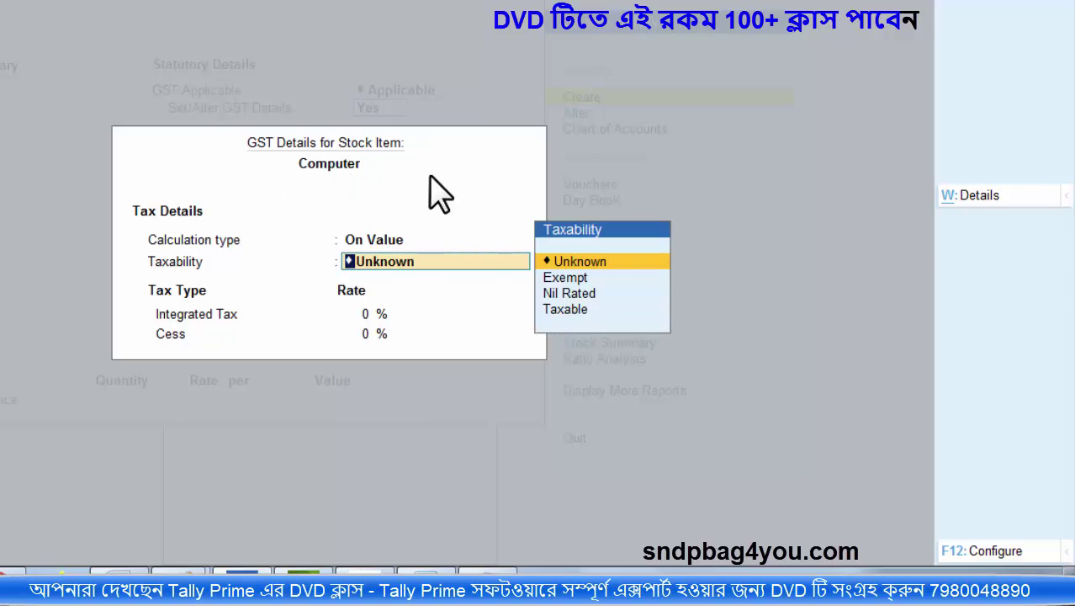
{"action": "left_click", "coordinate": [588, 310]}
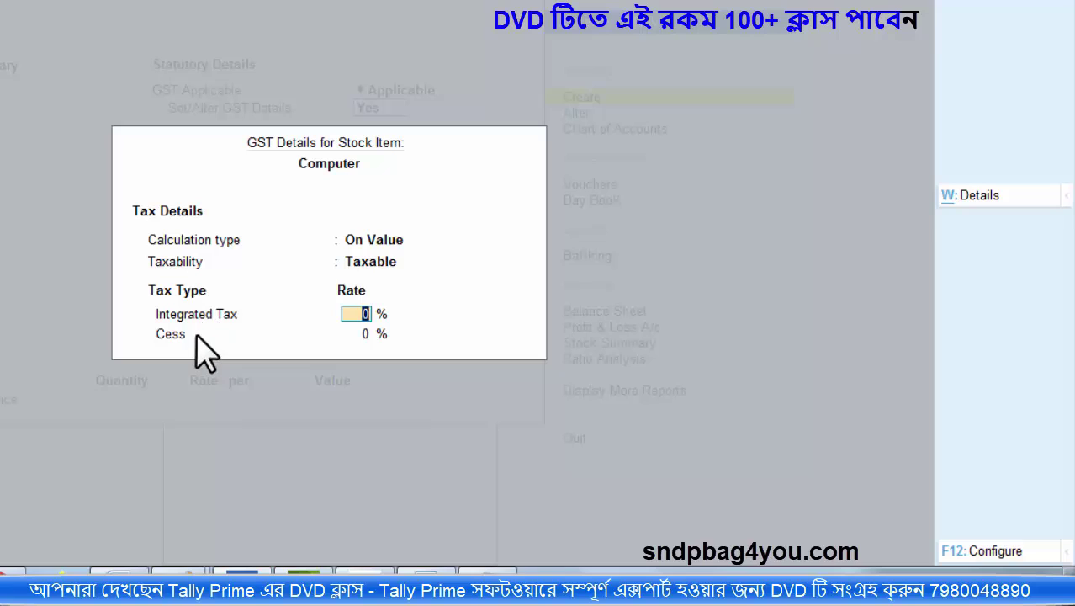
Step: Set Allow HSN/SAC details to Yes in the GST details configuration for Computer
{"action": "key", "text": "F12"}
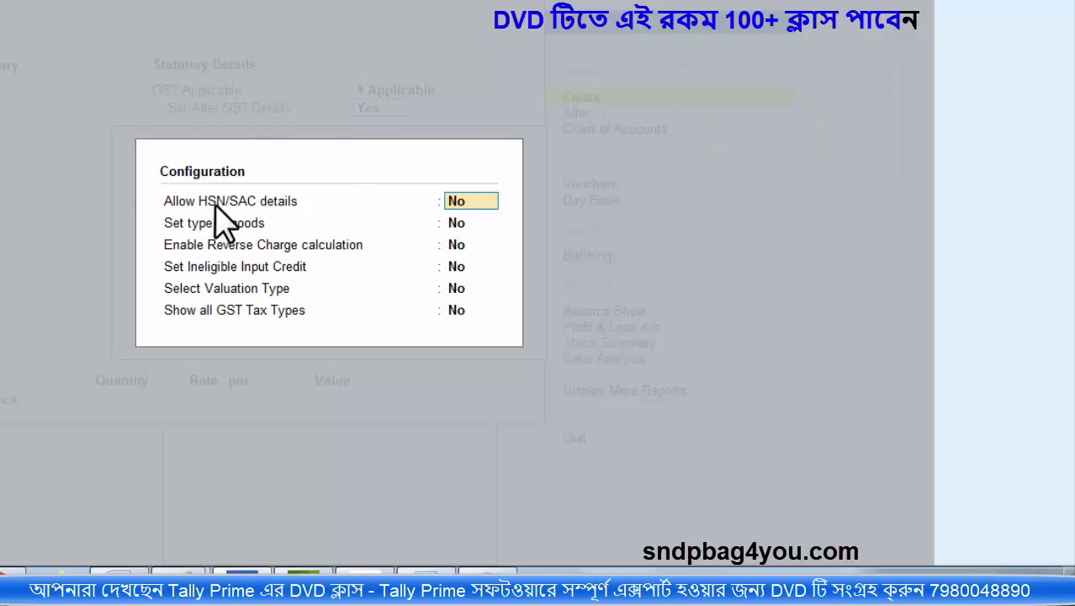
{"action": "left_click", "coordinate": [460, 201]}
{"action": "type", "text": "y"}
{"action": "key", "text": "Return"}
{"action": "key", "text": "Return"}
{"action": "key", "text": "Return"}
{"action": "key", "text": "Return"}
{"action": "key", "text": "Return"}
{"action": "key", "text": "Return"}
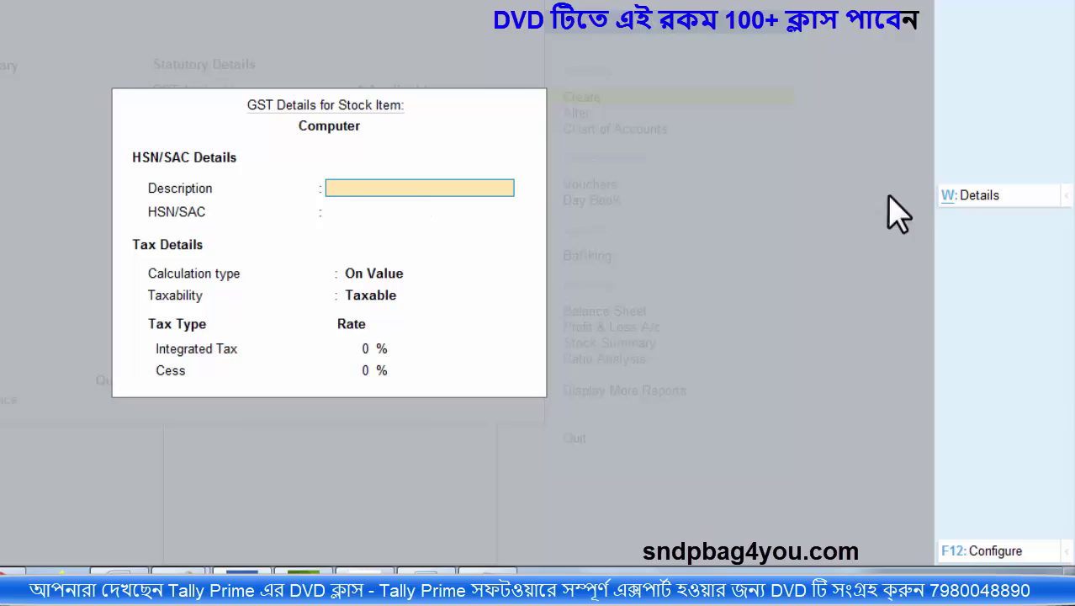
Step: Set Allow HSN/SAC details back to No and Set type of goods to Yes in the GST details configuration
{"action": "left_click", "coordinate": [990, 553]}
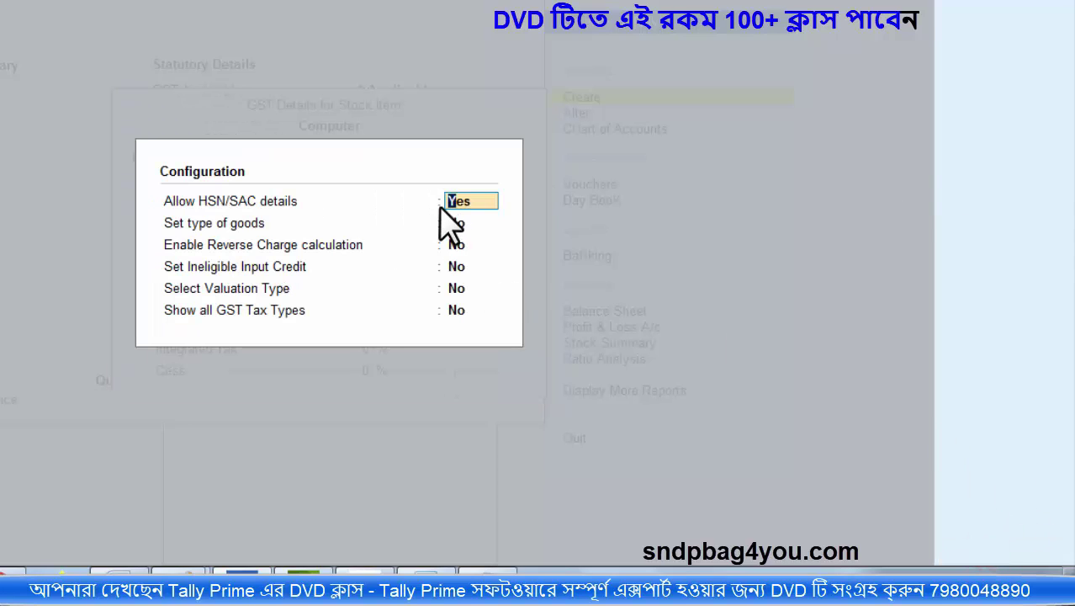
{"action": "key", "text": "n"}
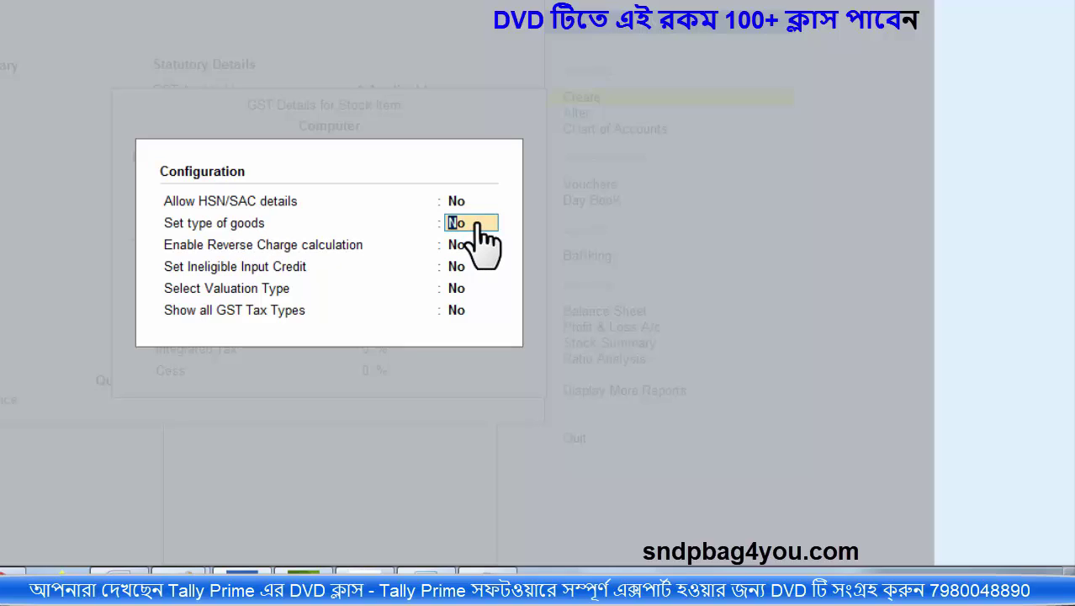
{"action": "key", "text": "y"}
{"action": "key", "text": "Return"}
{"action": "key", "text": "Return"}
{"action": "key", "text": "Return"}
{"action": "key", "text": "Return"}
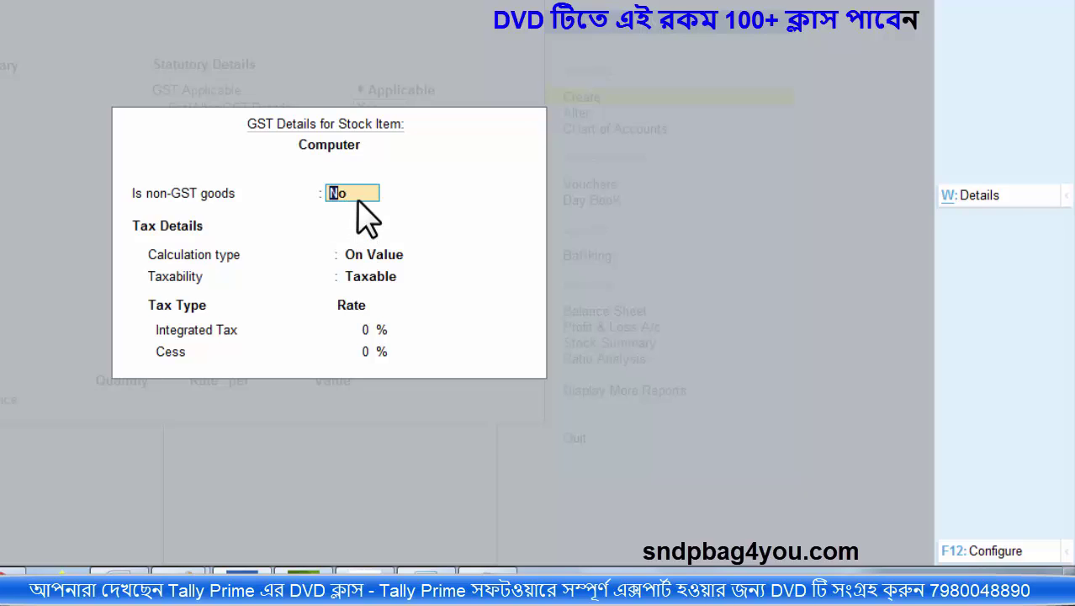
Step: Try the non-GST goods option for Computer and set it back to No in the reopened GST details
{"action": "key", "text": "Return"}
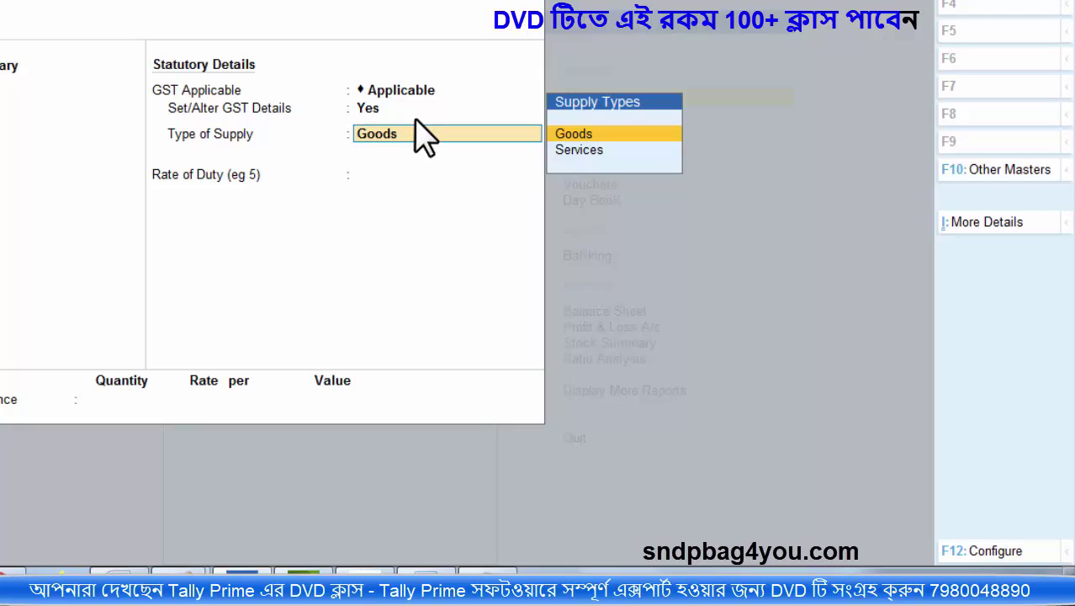
{"action": "left_click", "coordinate": [364, 109]}
{"action": "left_click", "coordinate": [365, 109]}
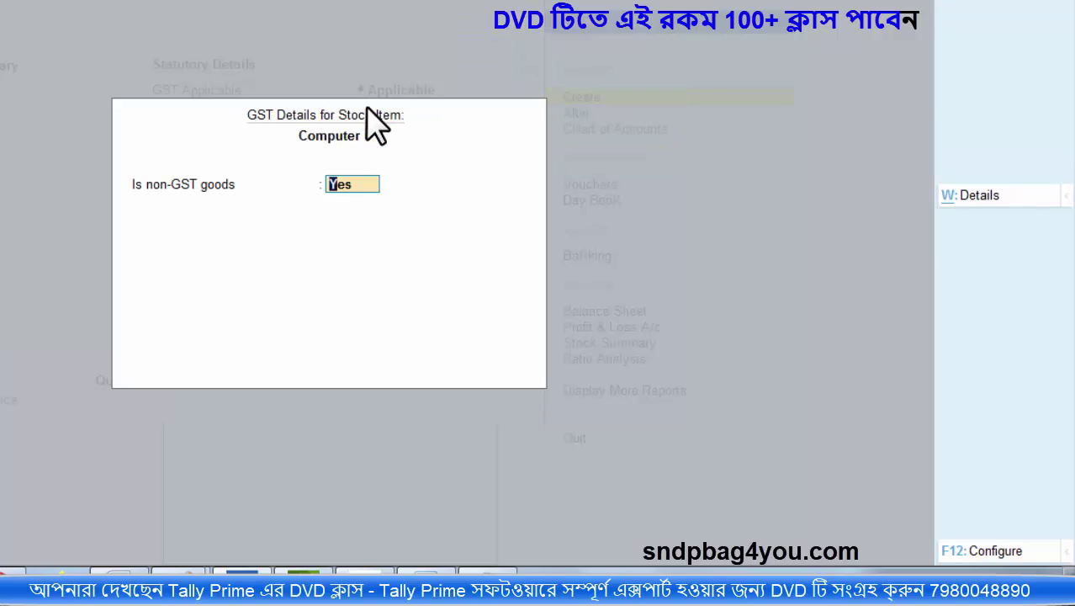
{"action": "type", "text": "n"}
{"action": "key", "text": "Return"}
{"action": "key", "text": "Return"}
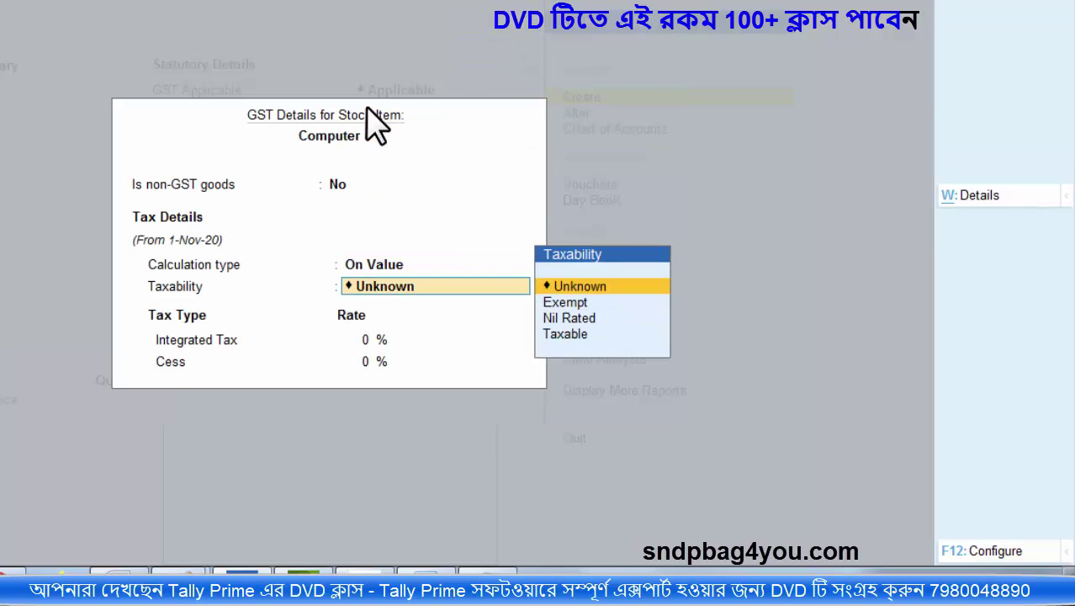
Step: In the GST details configuration, set Set type of goods to No and Show all GST Tax Types to Yes
{"action": "left_click", "coordinate": [993, 551]}
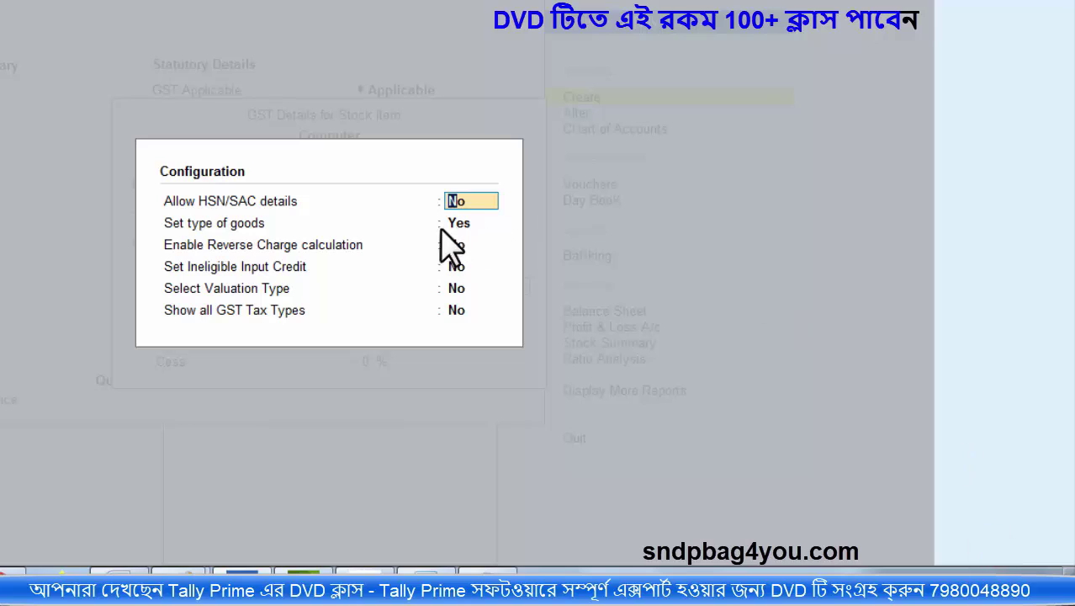
{"action": "left_click", "coordinate": [463, 223]}
{"action": "type", "text": "n"}
{"action": "key", "text": "Return"}
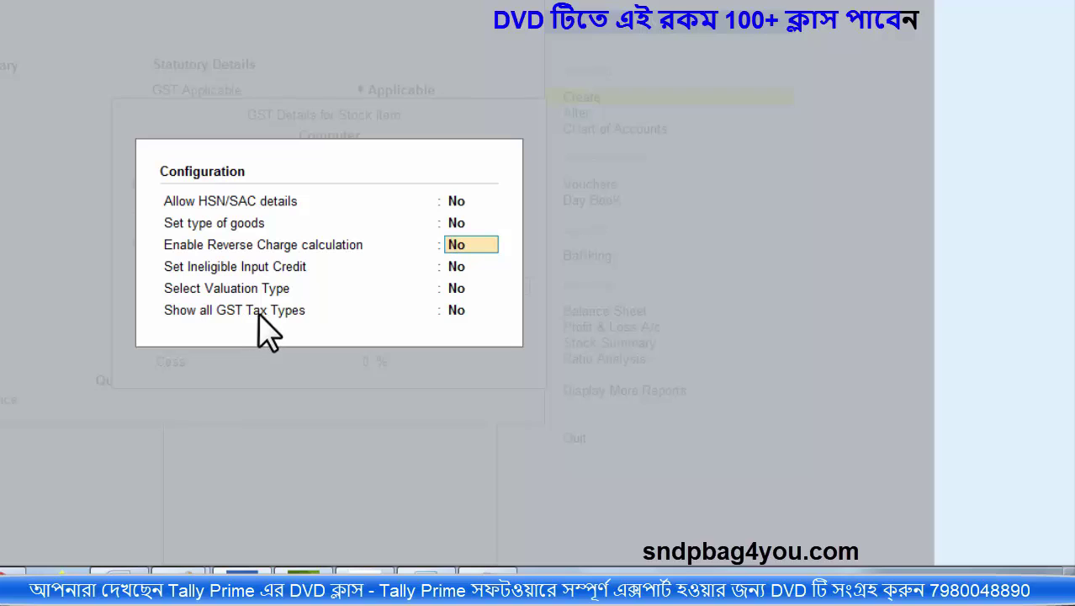
{"action": "left_click", "coordinate": [451, 310]}
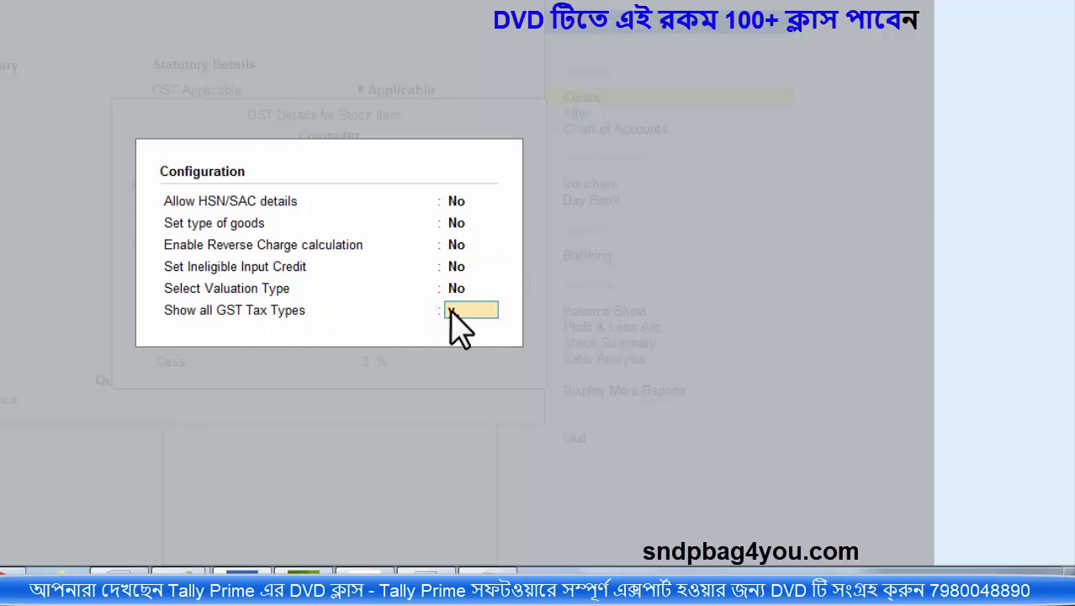
{"action": "key", "text": "Return"}
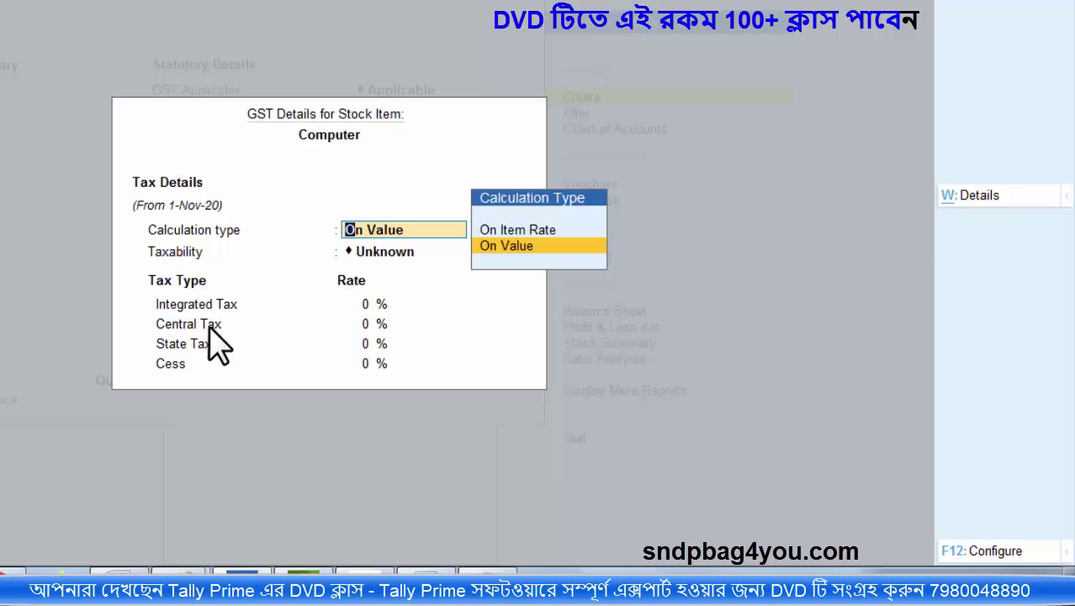
Step: Choose On Value and Taxable for Computer, check its GST rate in the Word document's Stock Item table and return to Tally Prime
{"action": "left_click", "coordinate": [507, 246]}
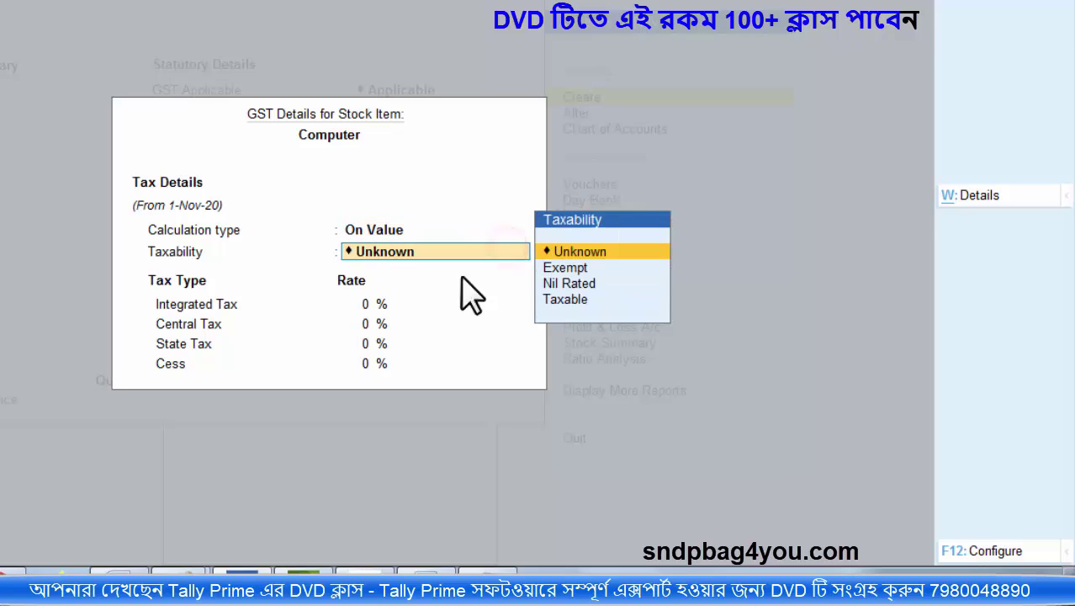
{"action": "left_click", "coordinate": [559, 300]}
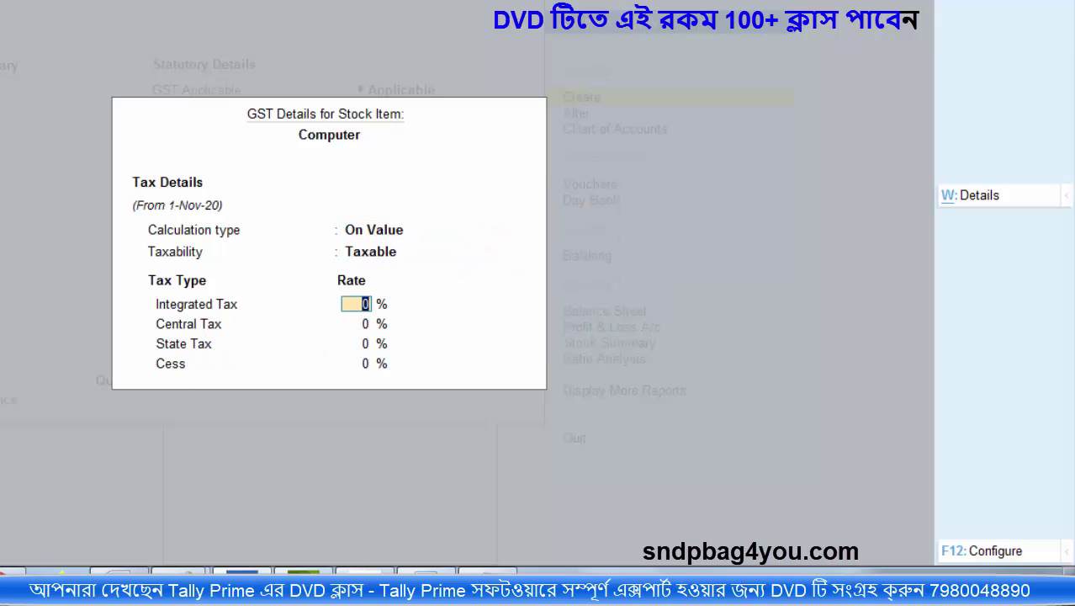
{"action": "left_click", "coordinate": [241, 572]}
{"action": "left_click_drag", "start_coordinate": [537, 125], "coordinate": [484, 126]}
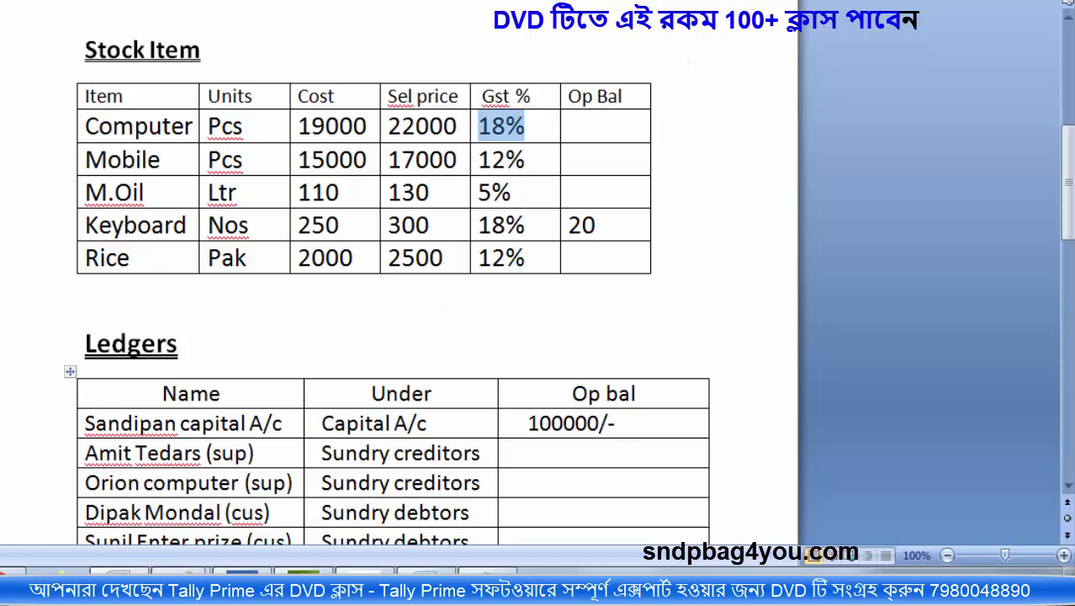
{"action": "left_click", "coordinate": [250, 570]}
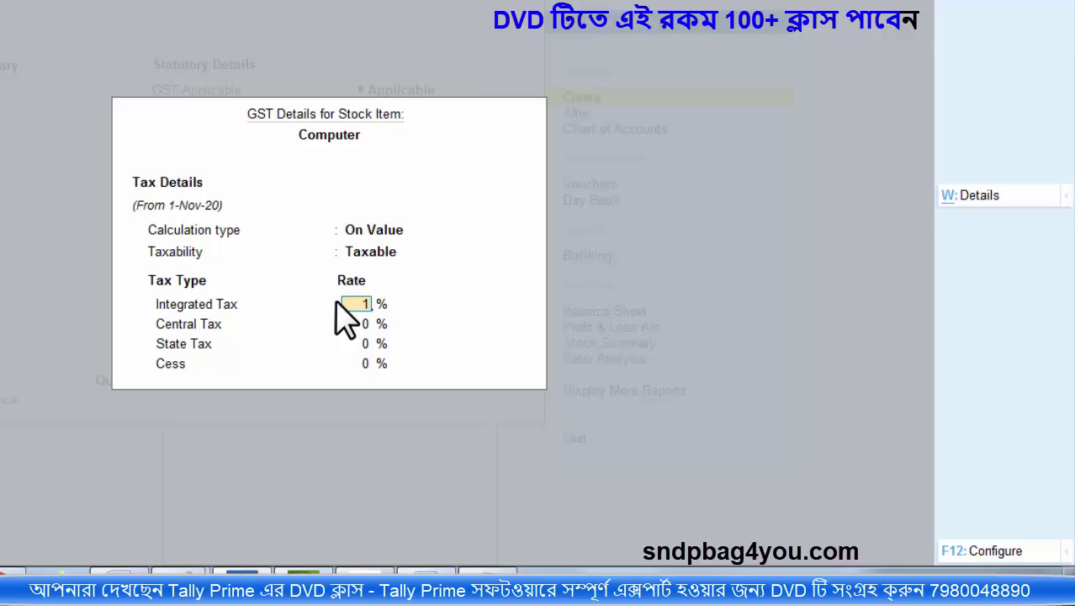
Step: Enter 18% Integrated Tax for Computer and accept its GST details with 1-Nov-20 as the applicable date
{"action": "key", "text": "Return"}
{"action": "key", "text": "Return"}
{"action": "key", "text": "Return"}
{"action": "key", "text": "Return"}
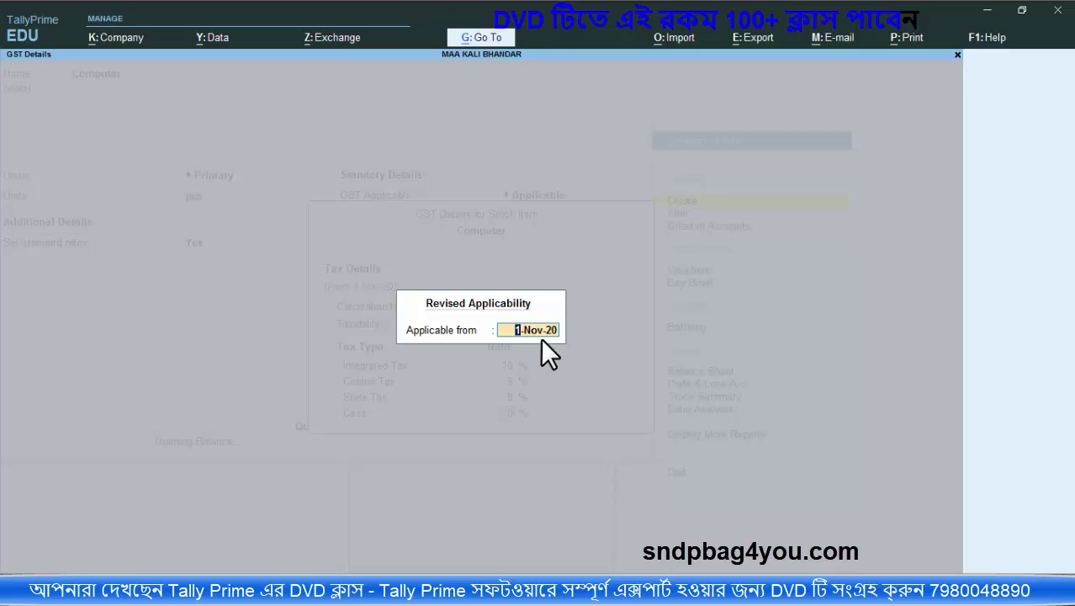
{"action": "key", "text": "Return"}
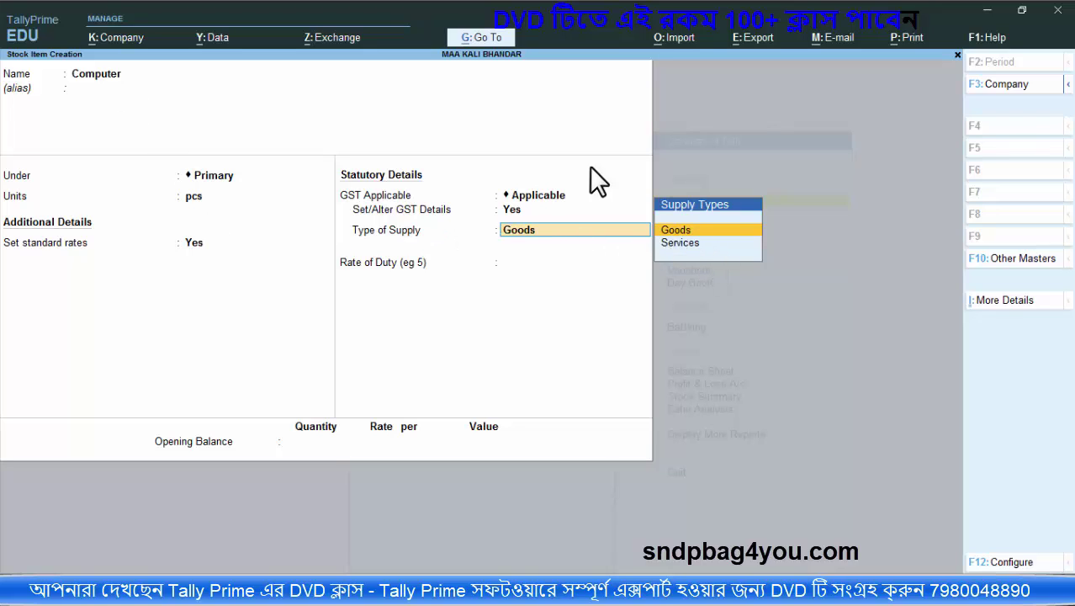
Step: Keep Goods as the type of supply, leave the duty rate and opening balance unfilled, and save the Computer item
{"action": "key", "text": "Return"}
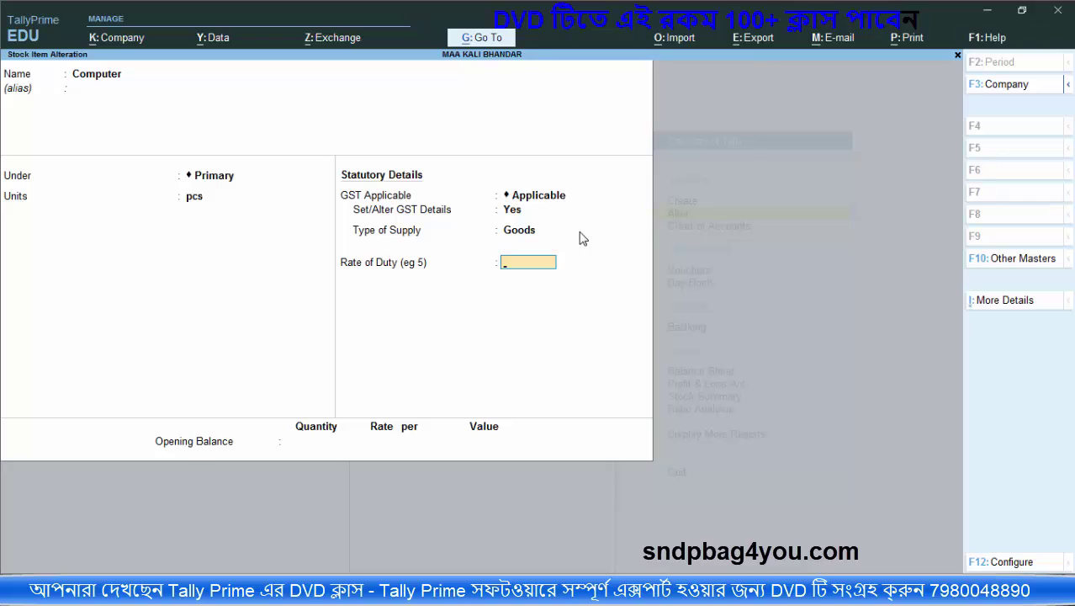
{"action": "key", "text": "Return"}
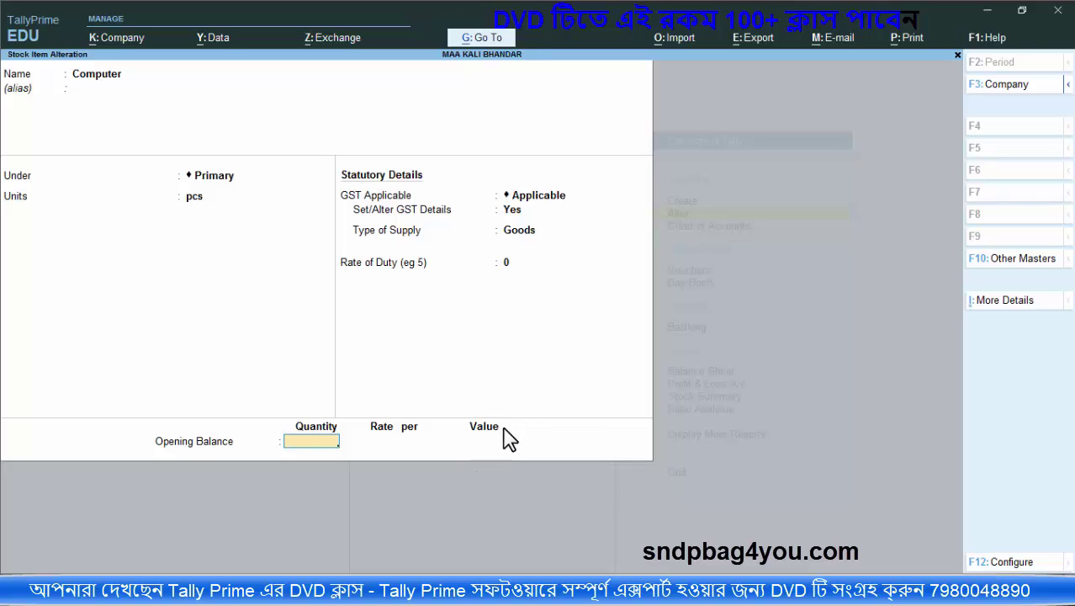
{"action": "key", "text": "Return"}
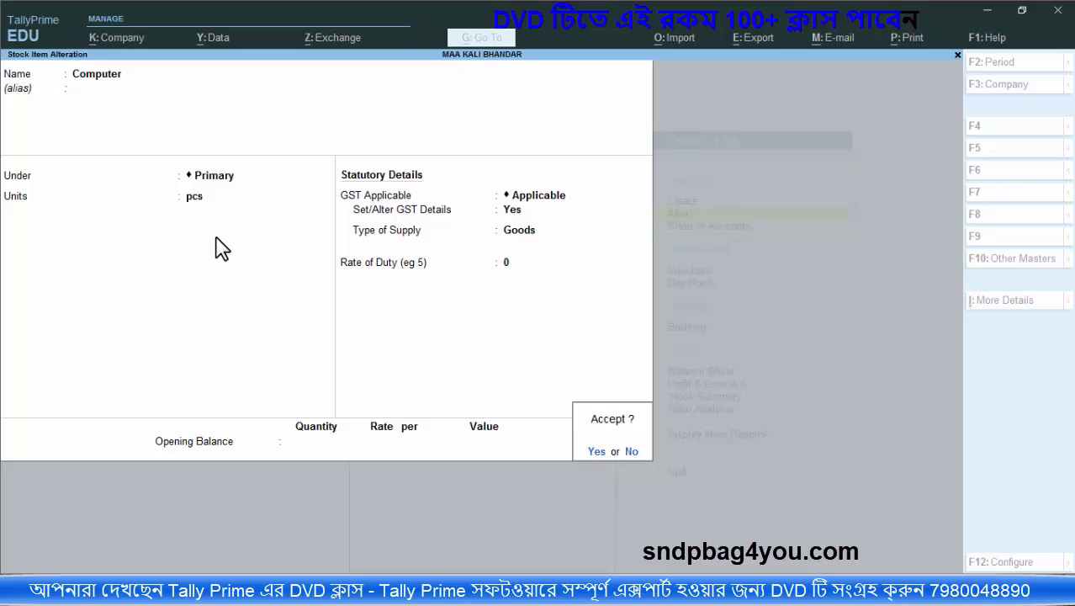
{"action": "key", "text": "Return"}
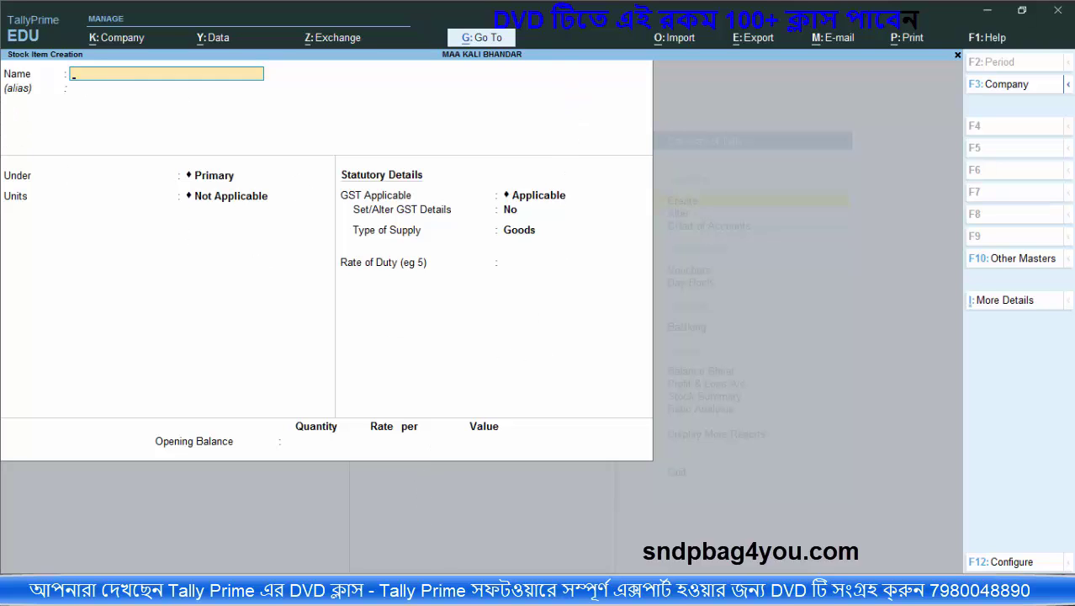
Step: Check the Mobile row in the Word document's Stock Item table and return to Tally Prime
{"action": "key", "text": "alt+Tab"}
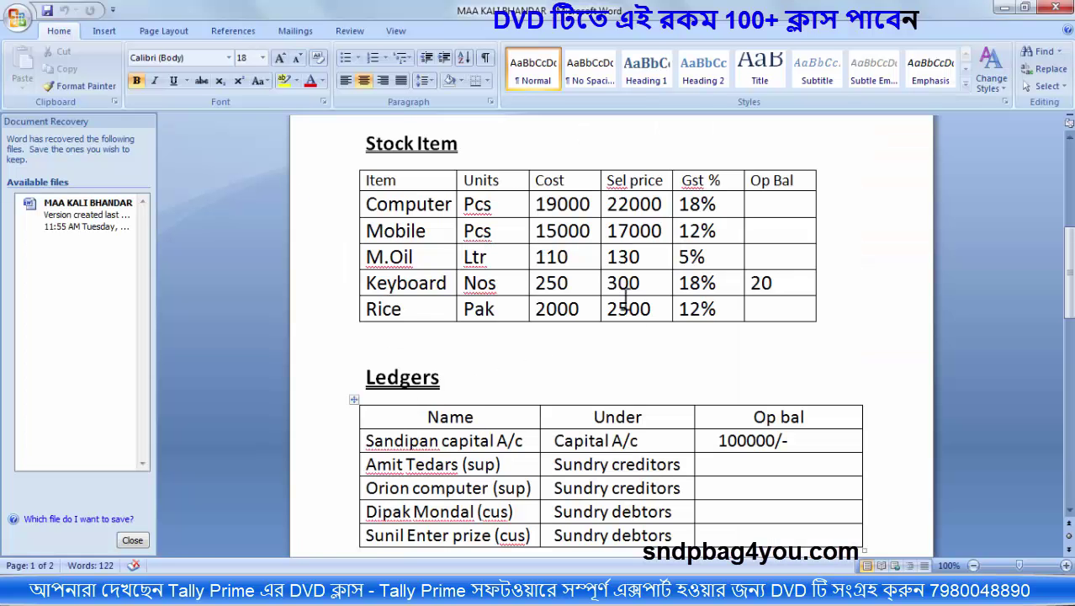
{"action": "left_click_drag", "start_coordinate": [367, 231], "coordinate": [401, 231]}
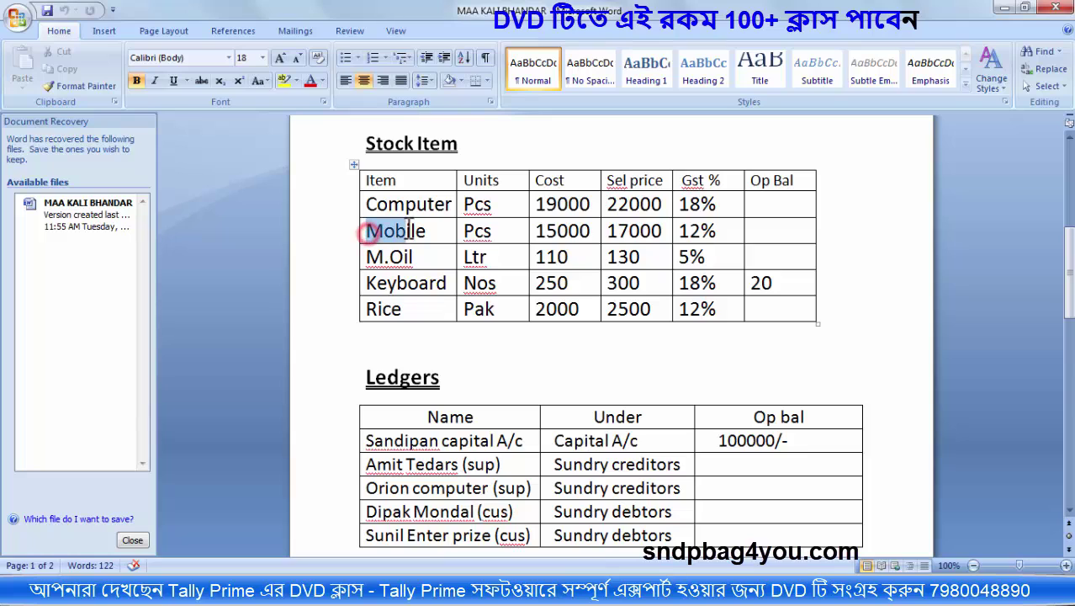
{"action": "left_click", "coordinate": [460, 231]}
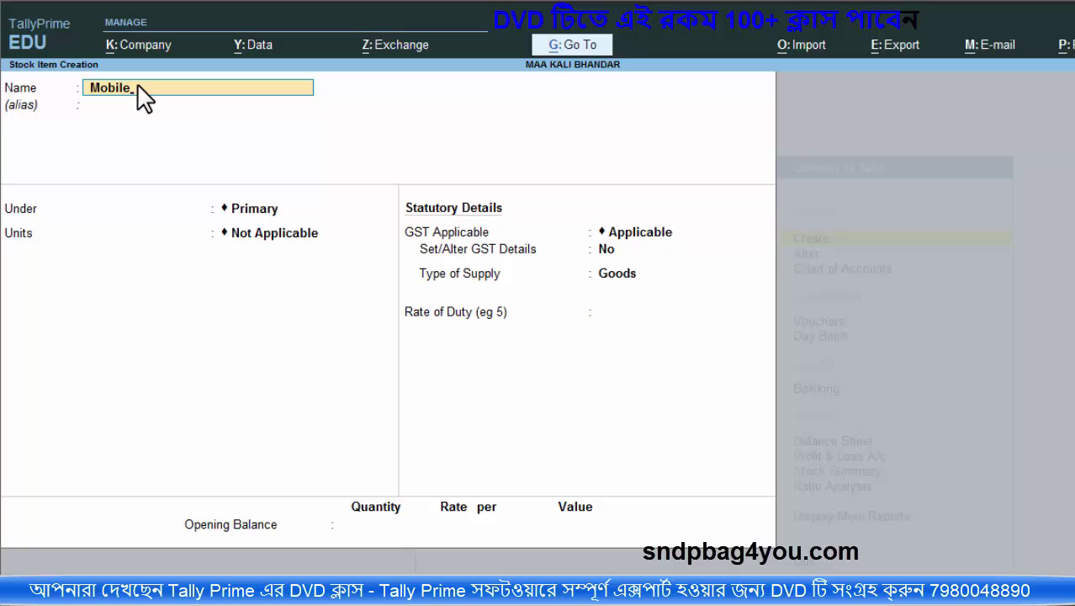
Step: Name the new stock item Mobile, keep it under Primary and choose pcs as its unit
{"action": "key", "text": "Return"}
{"action": "key", "text": "Return"}
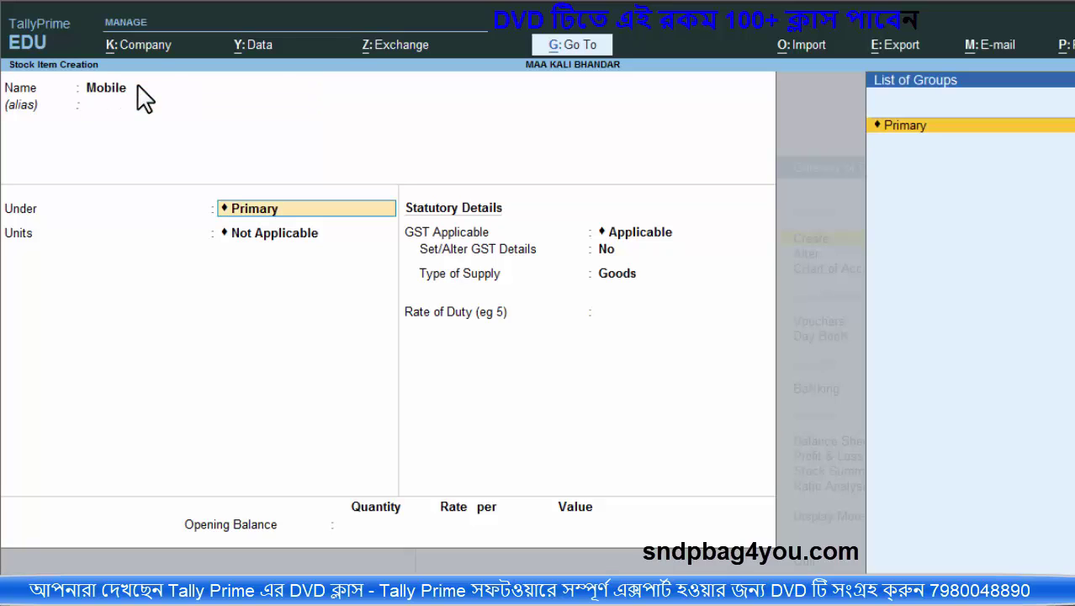
{"action": "key", "text": "Return"}
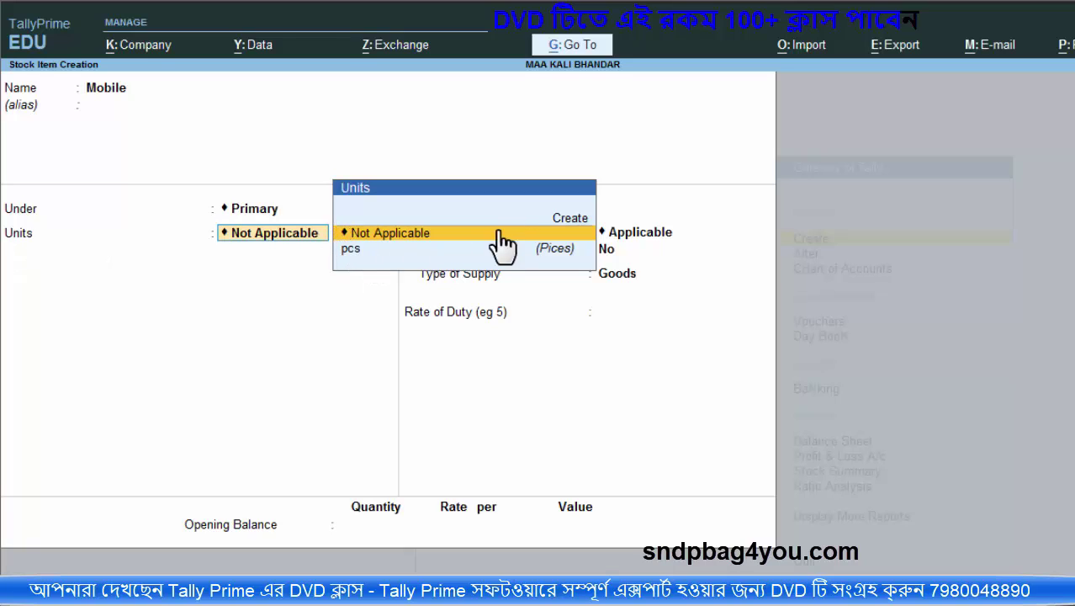
{"action": "left_click", "coordinate": [355, 255]}
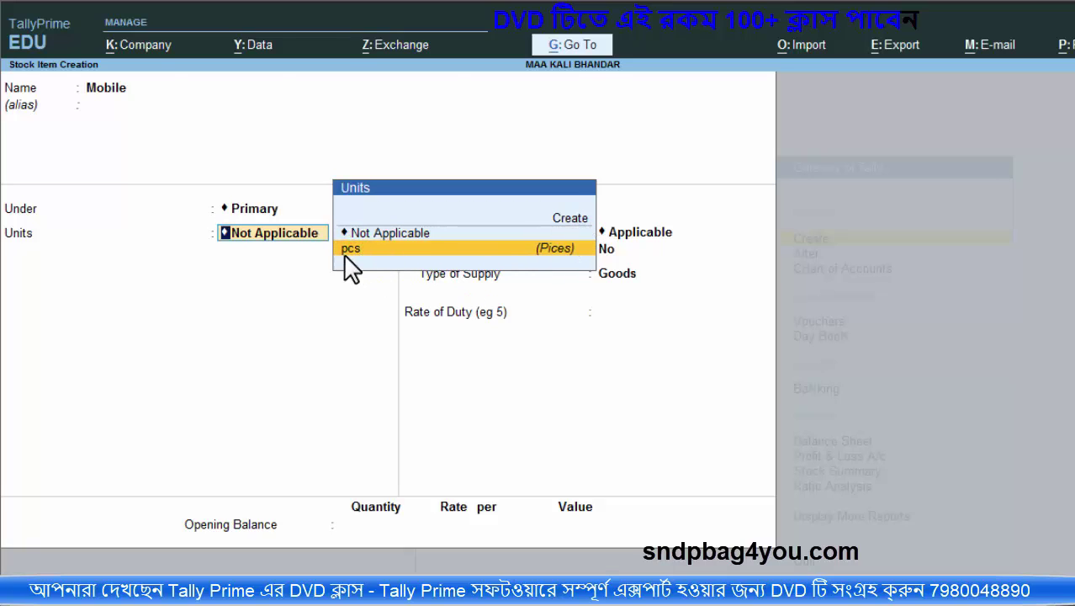
{"action": "key", "text": "Return"}
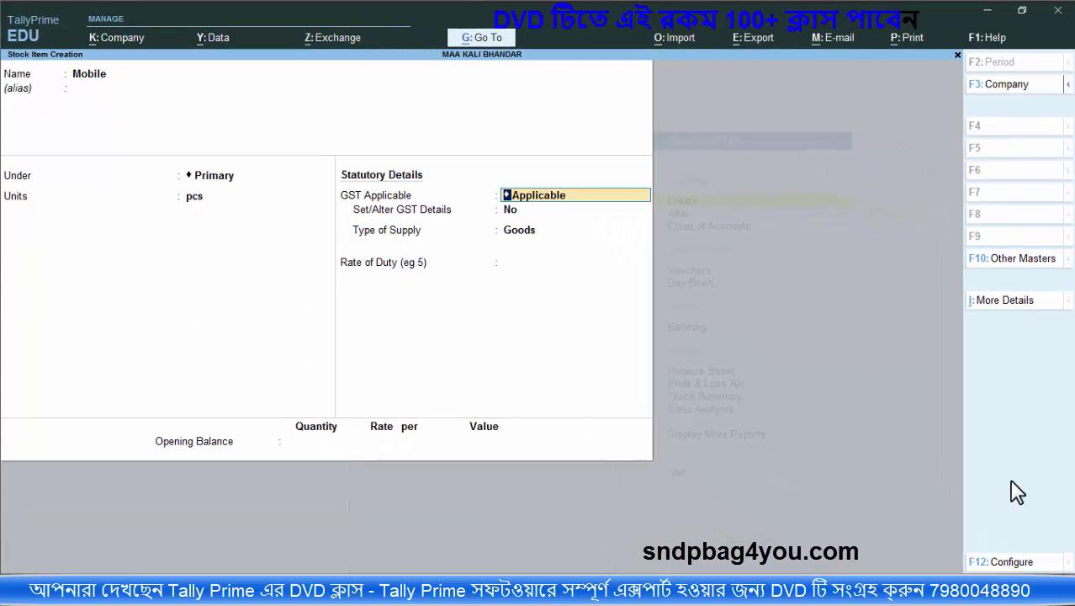
Step: Open the stock item configuration and set Show more configurations to Yes
{"action": "left_click", "coordinate": [1001, 561]}
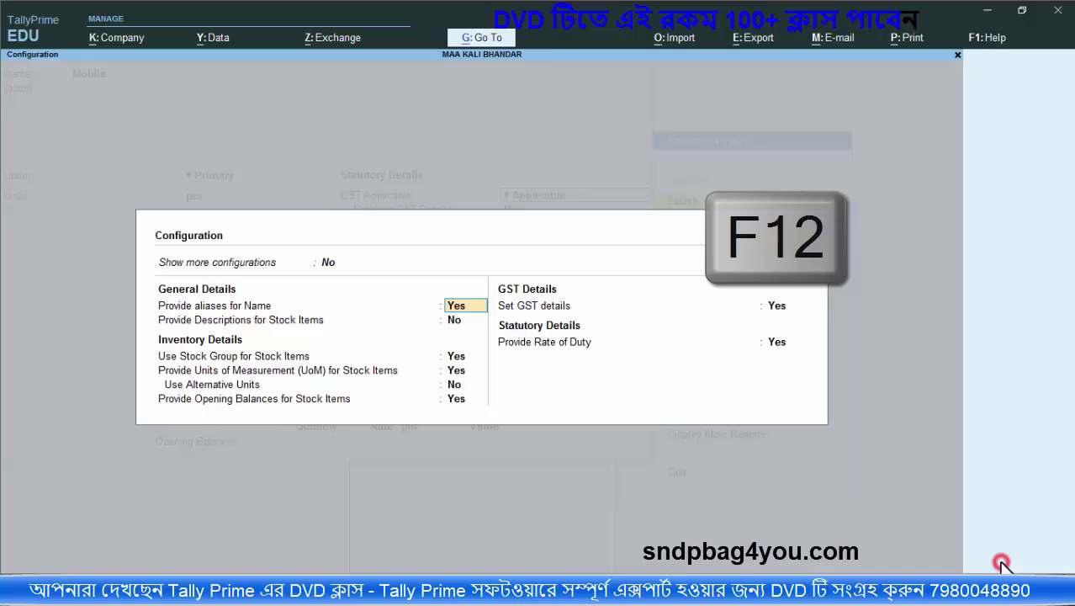
{"action": "left_click", "coordinate": [330, 262]}
{"action": "key", "text": "y"}
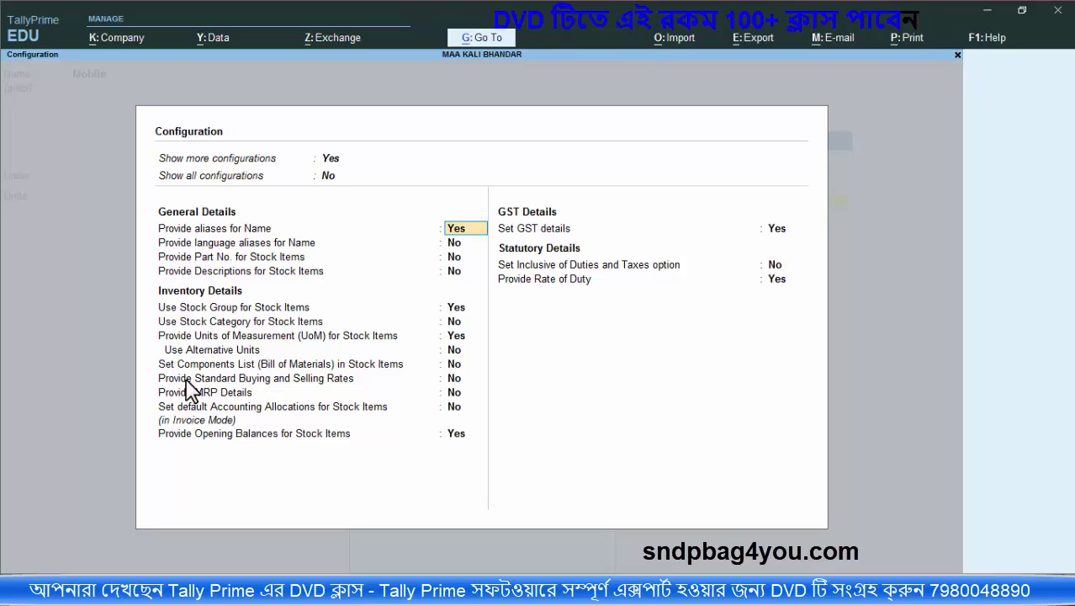
Step: Set Provide Standard Buying and Selling Rates to Yes, keep the remaining options and accept the configuration
{"action": "left_click", "coordinate": [456, 380]}
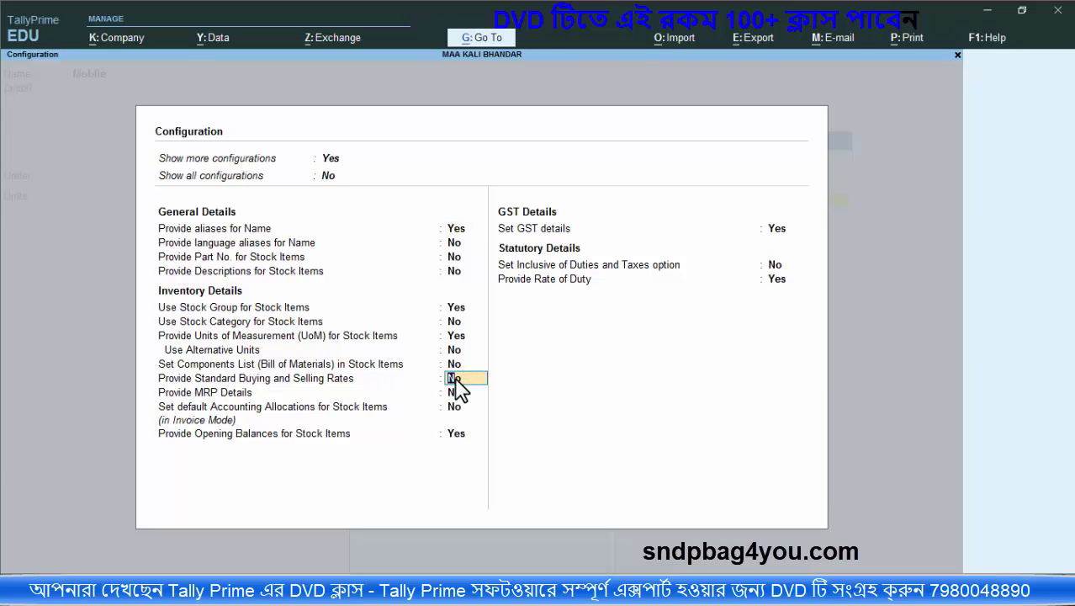
{"action": "key", "text": "y"}
{"action": "key", "text": "Return"}
{"action": "key", "text": "Return"}
{"action": "key", "text": "Return"}
{"action": "key", "text": "Return"}
{"action": "key", "text": "Return"}
{"action": "key", "text": "Return"}
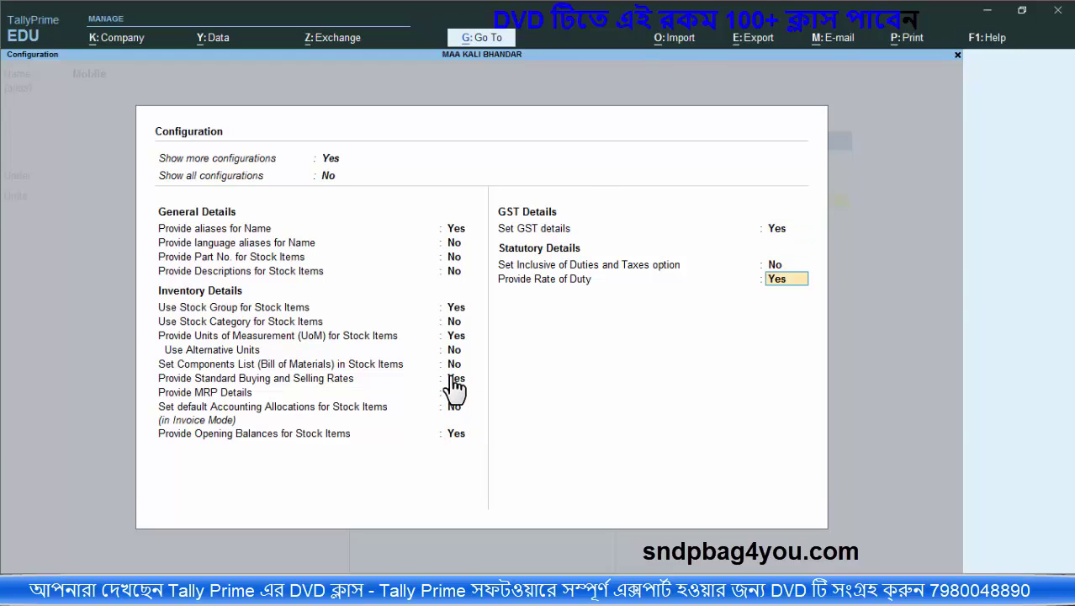
{"action": "key", "text": "Return"}
{"action": "key", "text": "Return"}
{"action": "key", "text": "Return"}
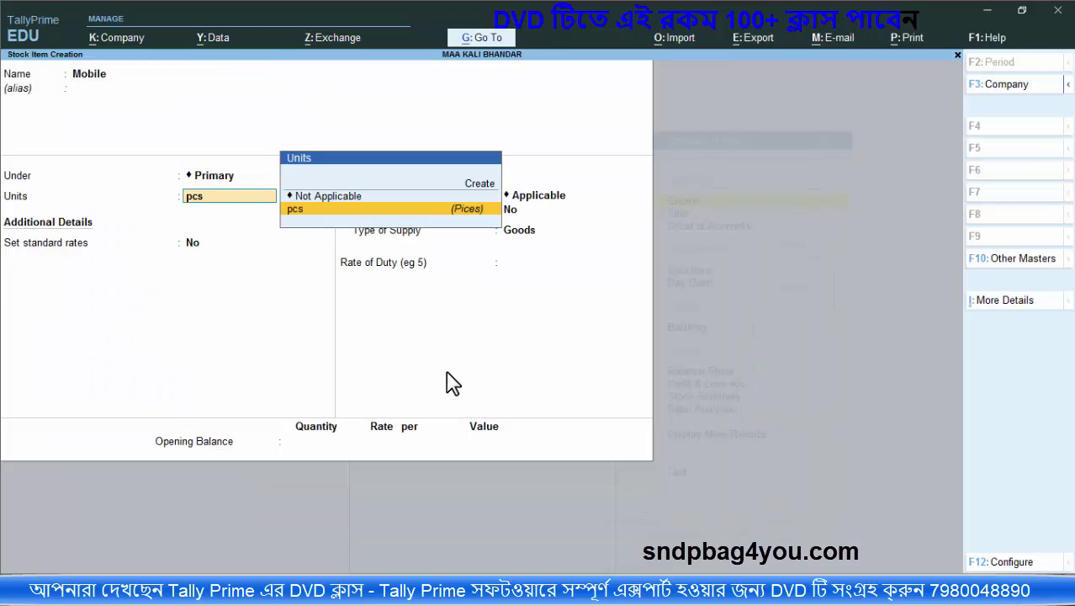
Step: Keep pcs as Mobile's unit, turn on standard rates and keep 1-Nov-20 as the standard cost date
{"action": "key", "text": "Return"}
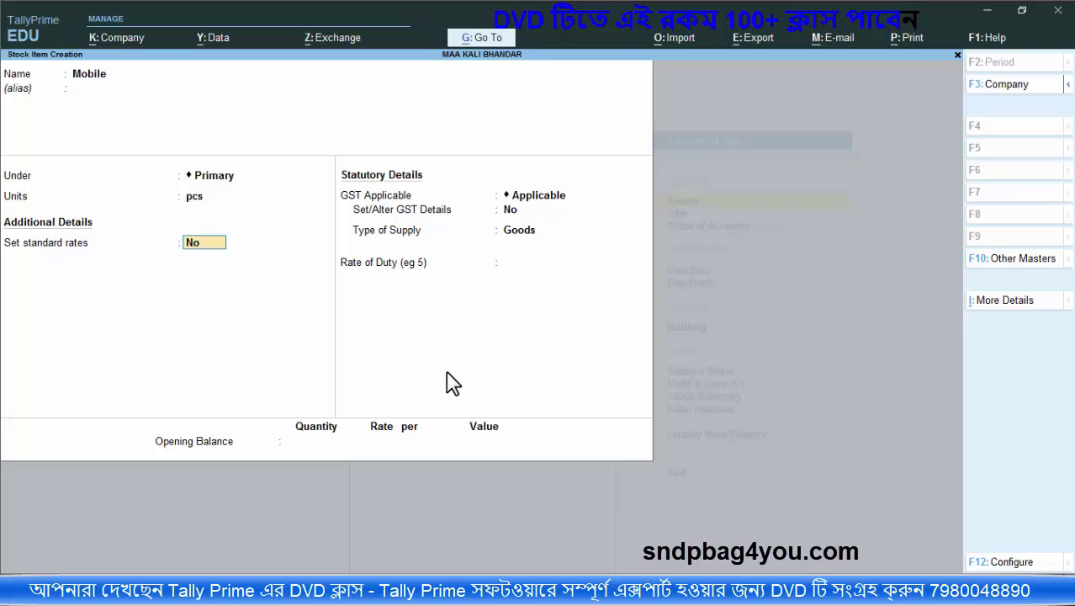
{"action": "type", "text": "y"}
{"action": "key", "text": "Return"}
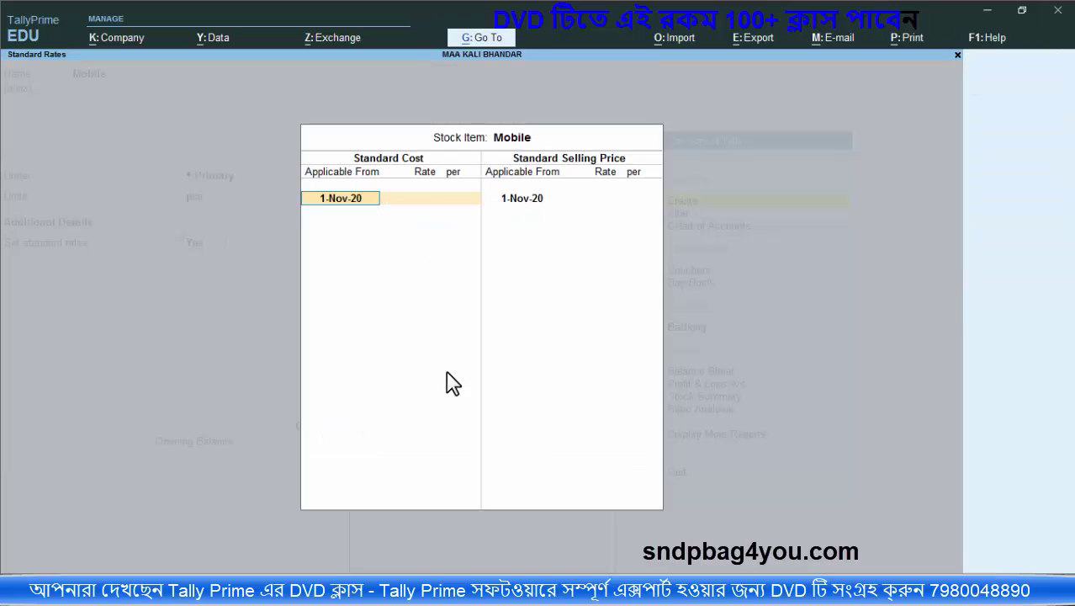
{"action": "key", "text": "Return"}
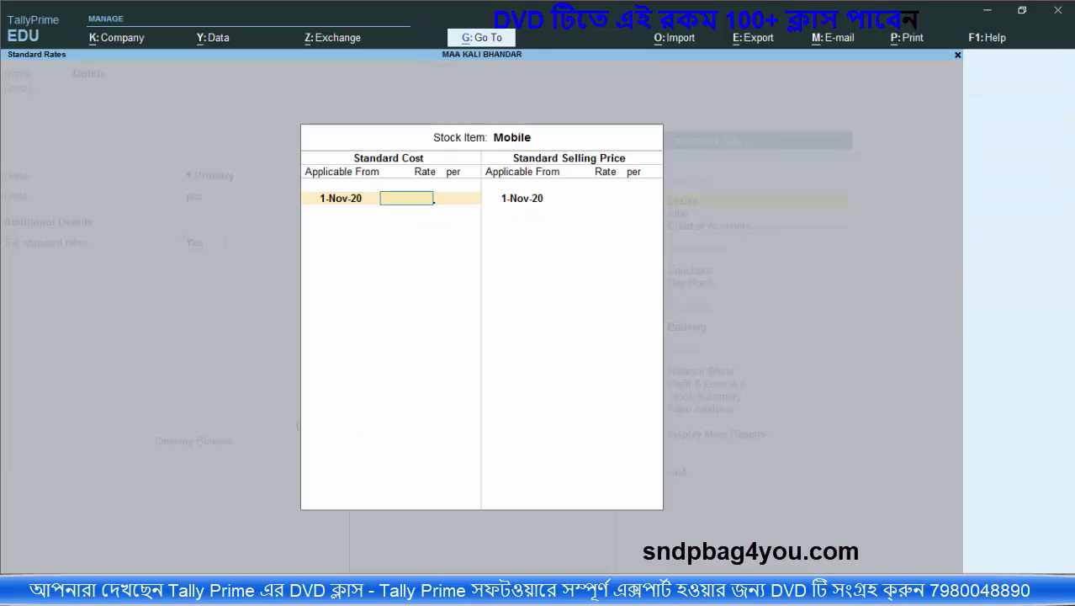
Step: Check Mobile's cost in the Word document, return to Tally Prime and set the standard cost to 15000 per pcs
{"action": "key", "text": "alt+Tab"}
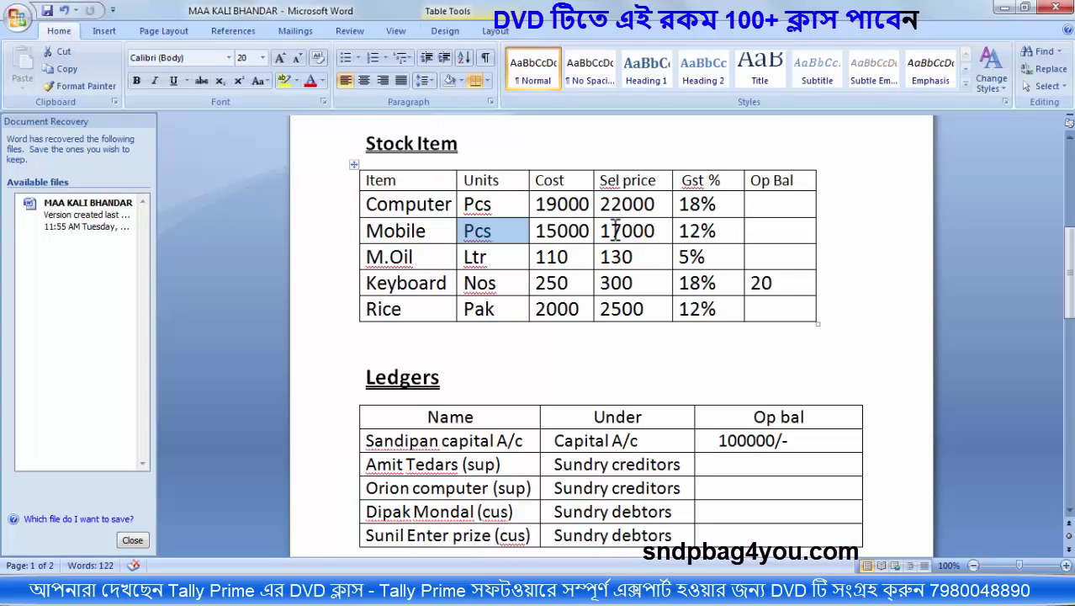
{"action": "left_click", "coordinate": [1006, 10]}
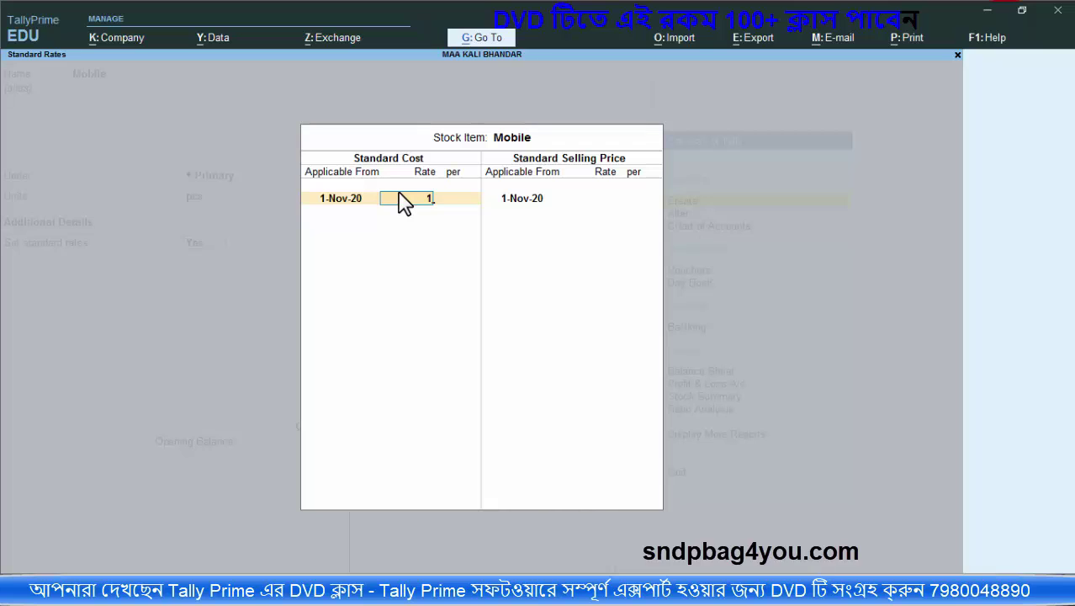
{"action": "left_click", "coordinate": [404, 202]}
{"action": "type", "text": "15000"}
{"action": "key", "text": "Return"}
{"action": "key", "text": "Return"}
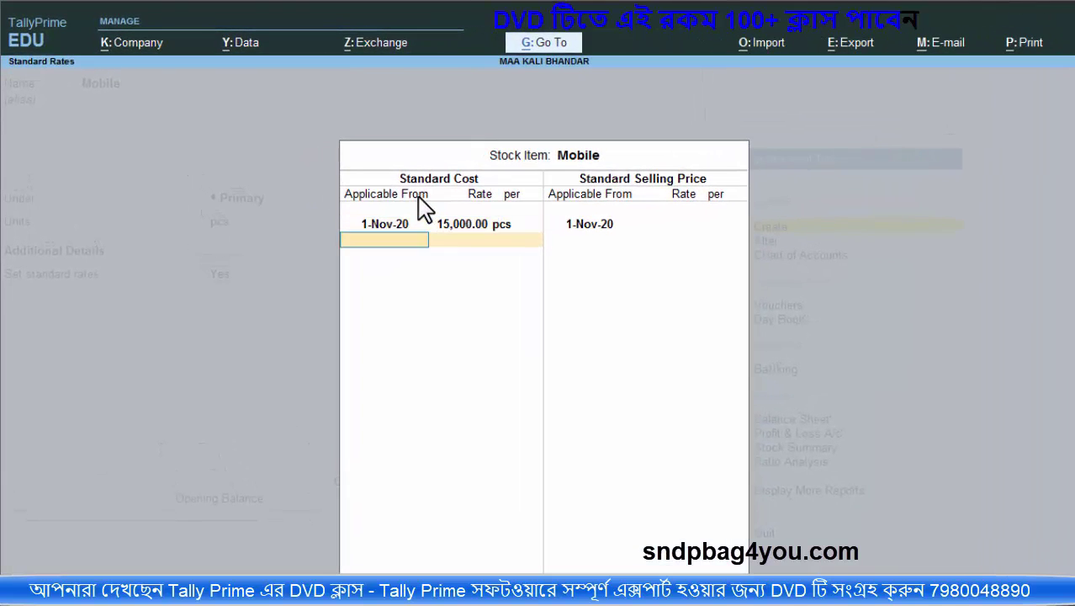
{"action": "key", "text": "Return"}
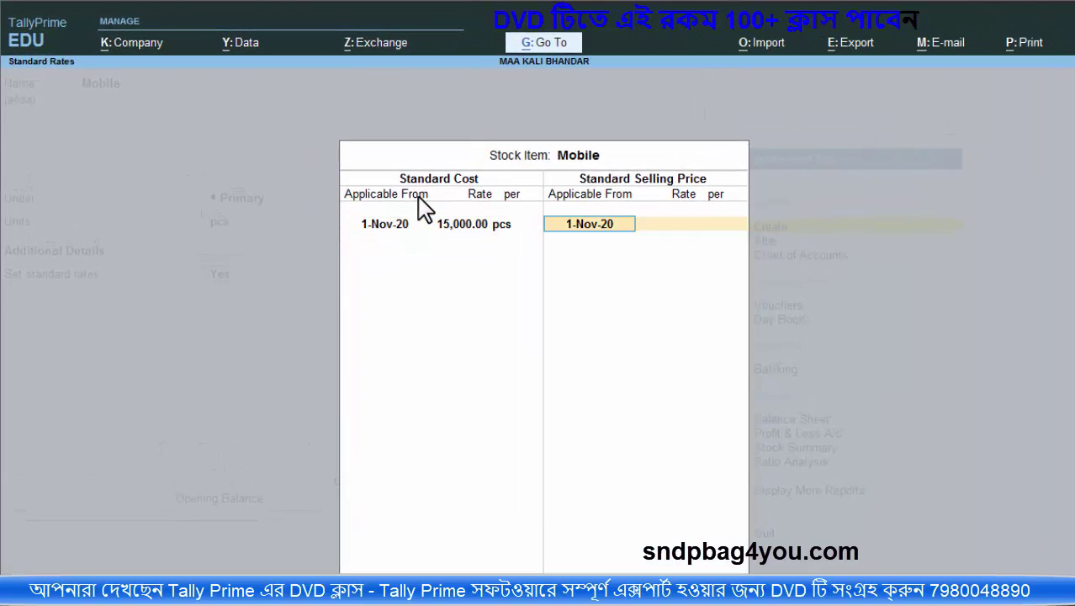
Step: Set Mobile's standard selling price to 17000 per pcs from 1-Nov-20 and accept the standard rates
{"action": "key", "text": "Return"}
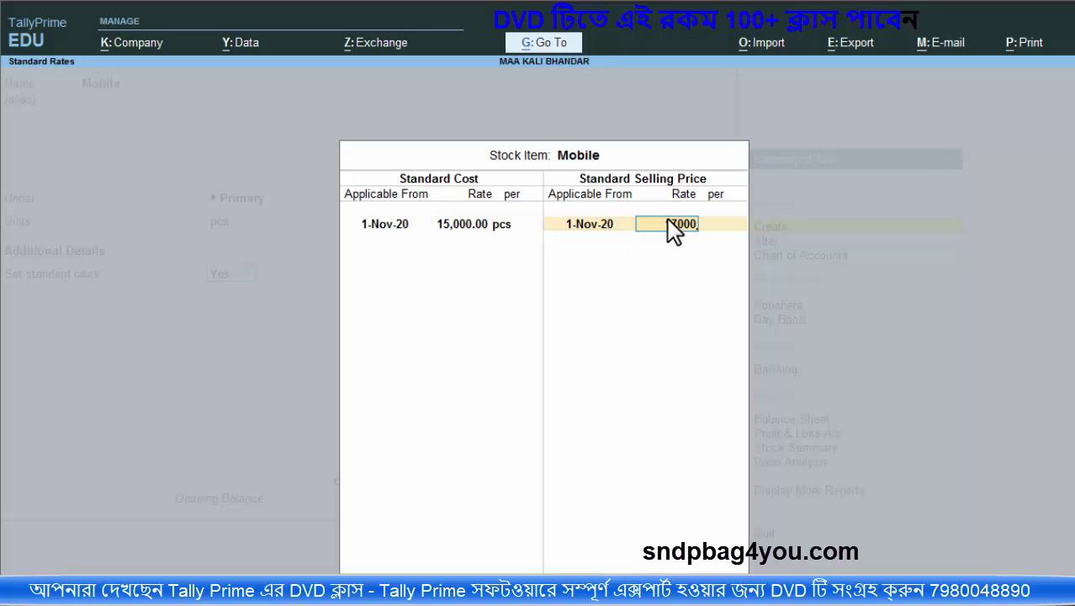
{"action": "key", "text": "Return"}
{"action": "key", "text": "Return"}
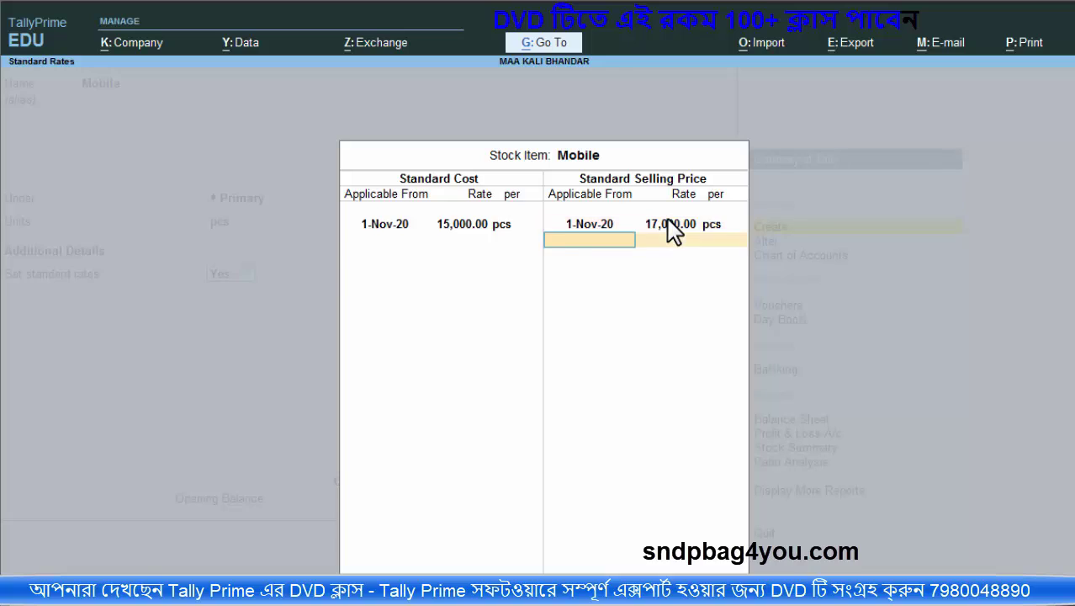
{"action": "key", "text": "Return"}
Step: Keep GST applicable, turn on GST details for Mobile and set the calculation type to On Value and taxability to Taxable
{"action": "key", "text": "Return"}
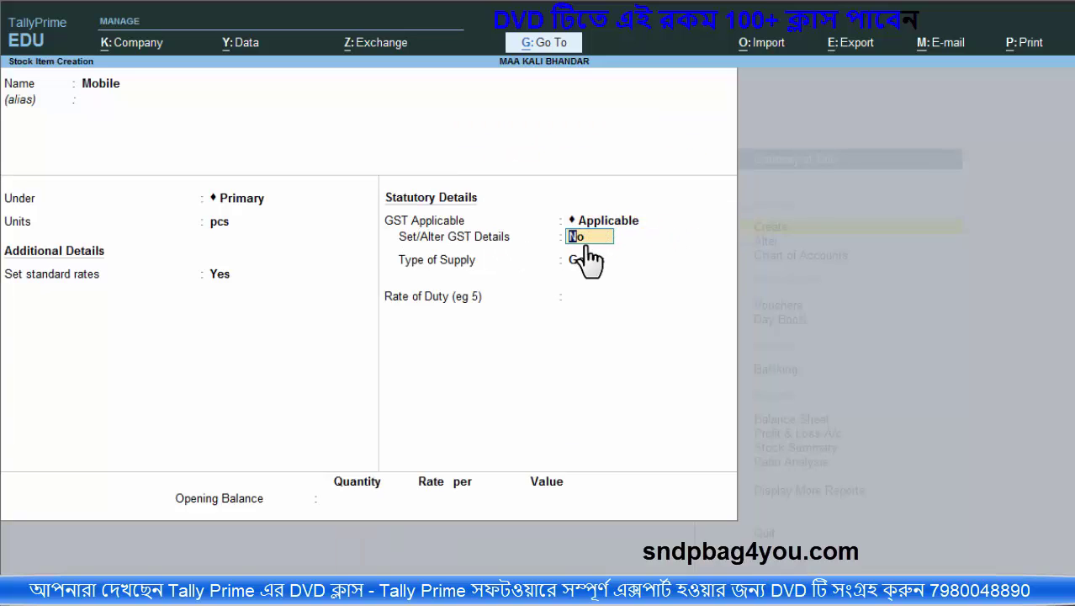
{"action": "type", "text": "y"}
{"action": "key", "text": "Return"}
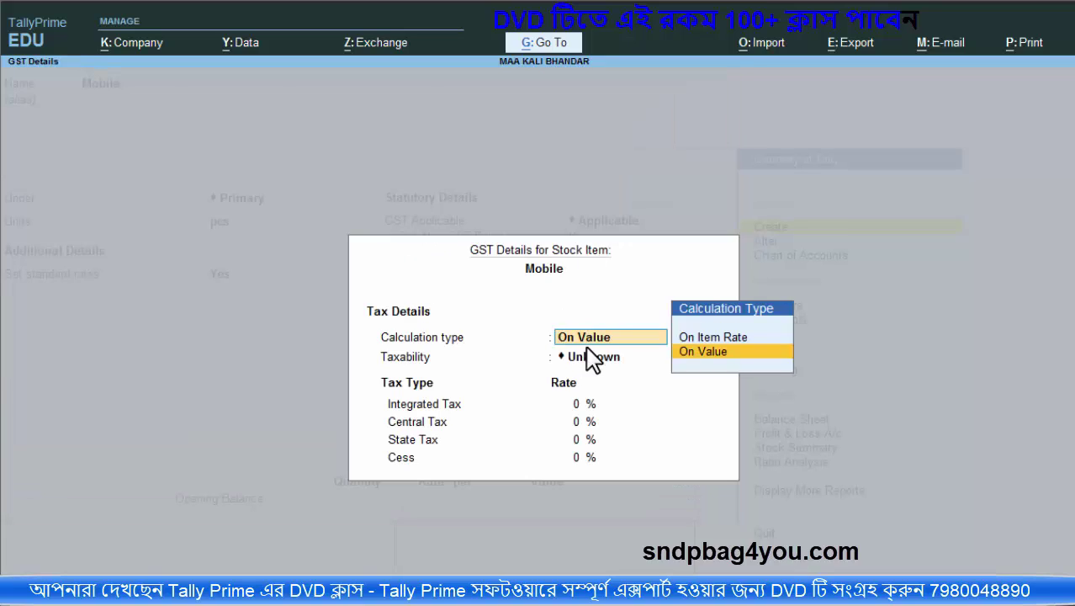
{"action": "key", "text": "Return"}
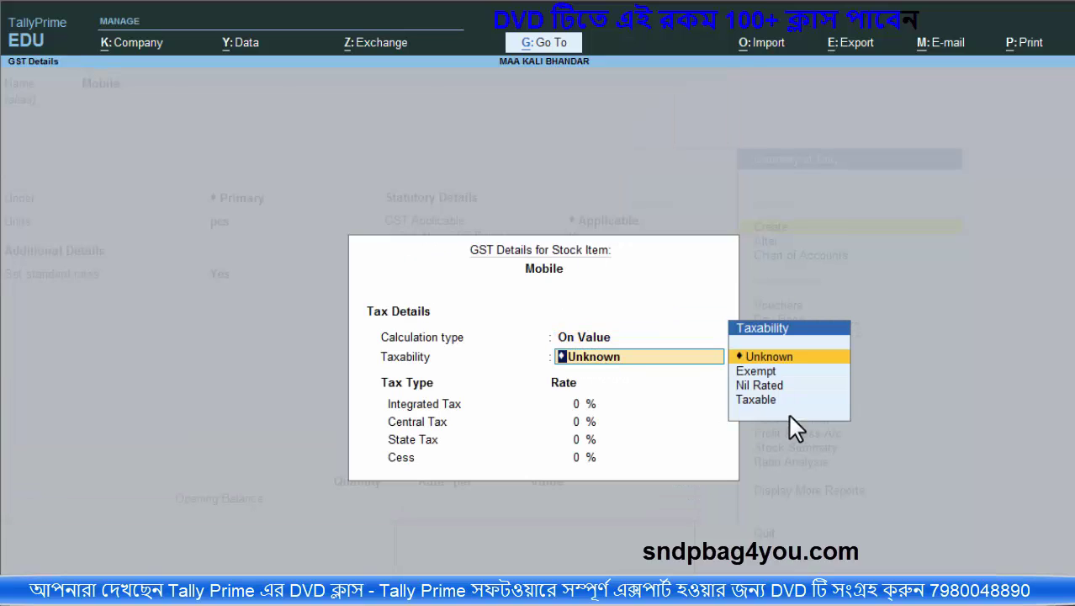
{"action": "left_click", "coordinate": [761, 400]}
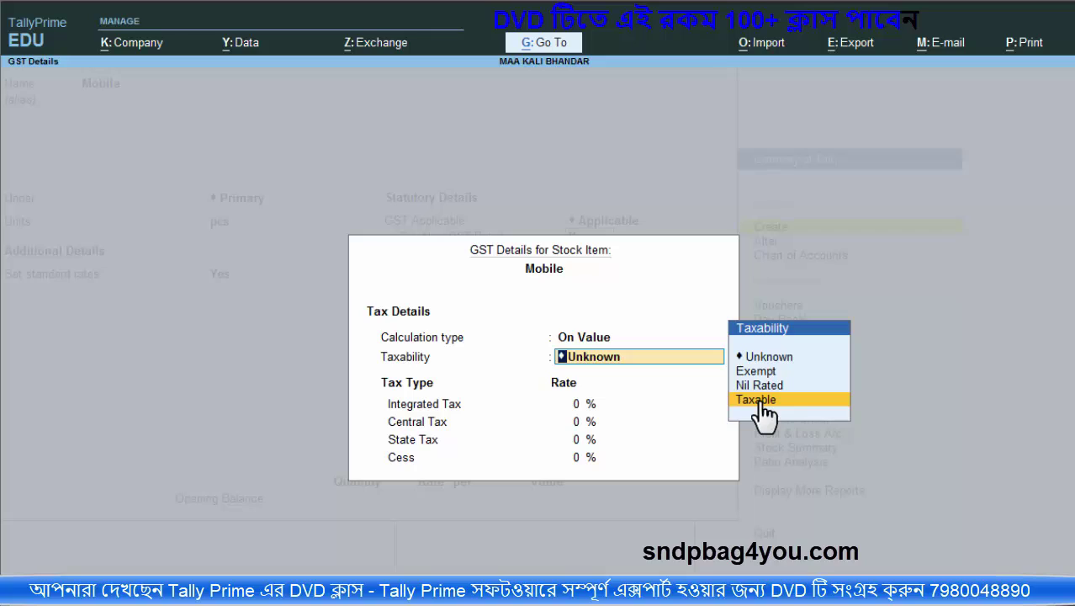
{"action": "key", "text": "Return"}
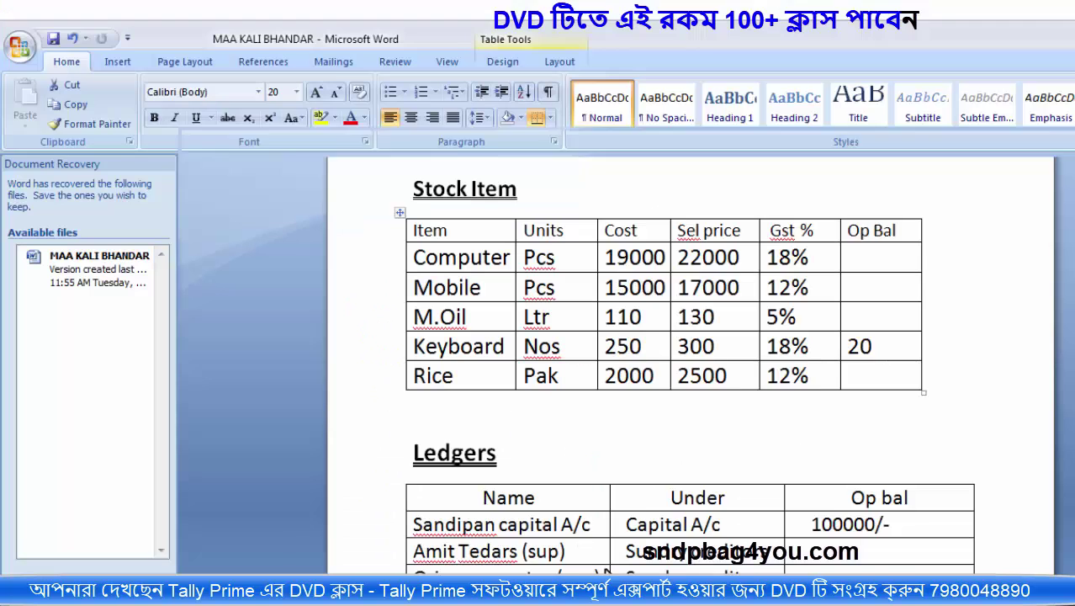
Step: Check Mobile's GST percentage in the Word document's Stock Item table and return to Tally Prime
{"action": "key", "text": "alt+Tab"}
{"action": "left_click_drag", "start_coordinate": [813, 253], "coordinate": [763, 259]}
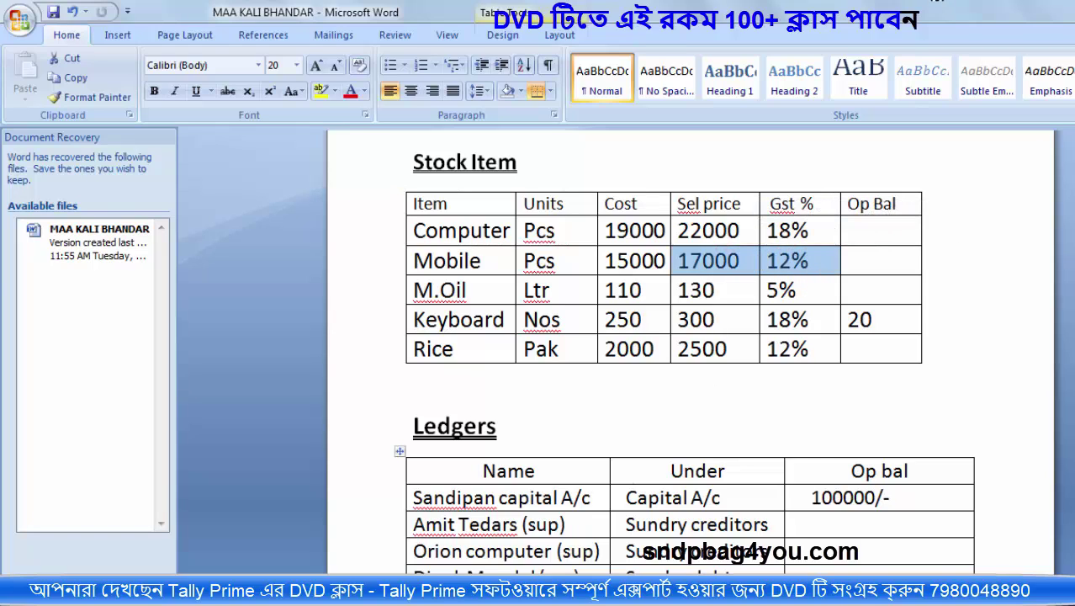
{"action": "key", "text": "alt+Tab"}
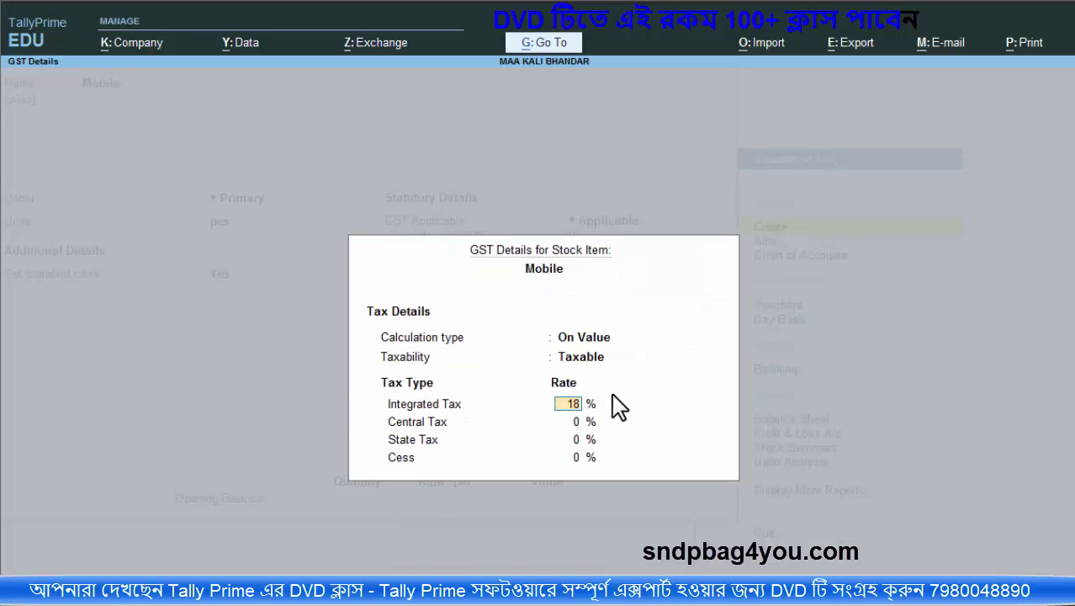
{"action": "type", "text": "18"}
{"action": "key", "text": "Return"}
{"action": "key", "text": "Up"}
{"action": "key", "text": "Up"}
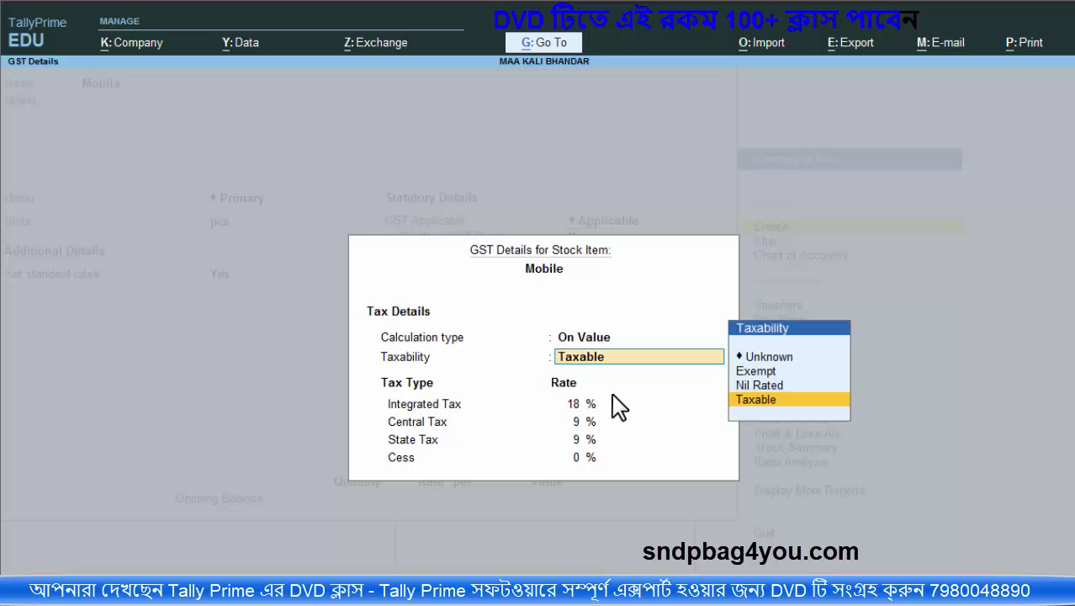
Step: Keep Mobile's taxability as Taxable, set Integrated Tax to 12% and accept the GST details
{"action": "type", "text": "ta"}
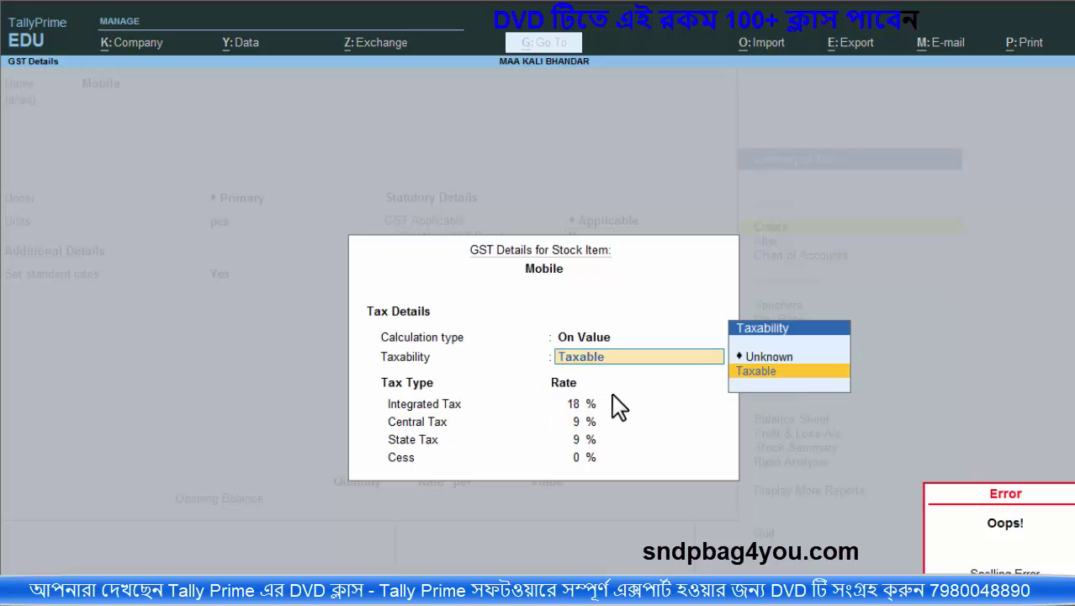
{"action": "key", "text": "Return"}
{"action": "type", "text": "12"}
{"action": "key", "text": "Return"}
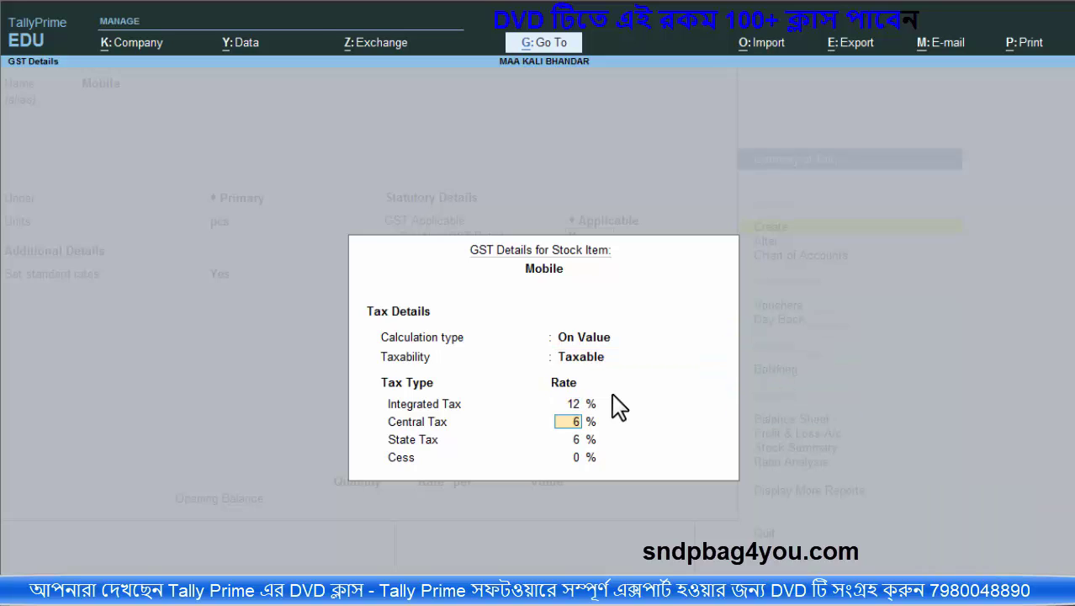
{"action": "key", "text": "Return"}
{"action": "key", "text": "Return"}
{"action": "key", "text": "Return"}
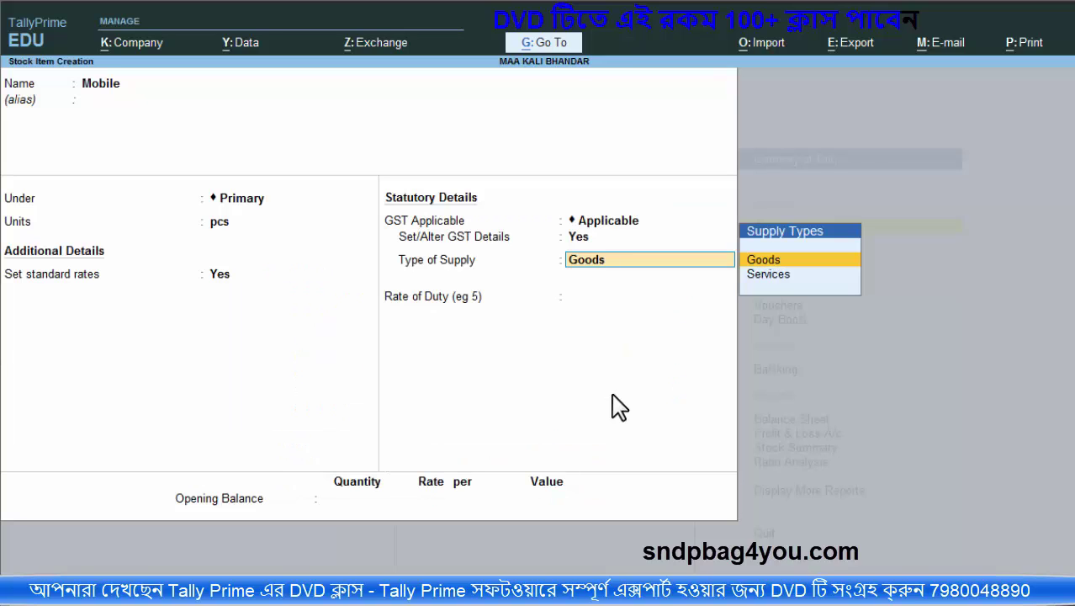
Step: Keep Goods as the type of supply, leave the duty rate and opening balance unfilled, and save the Mobile item
{"action": "key", "text": "Return"}
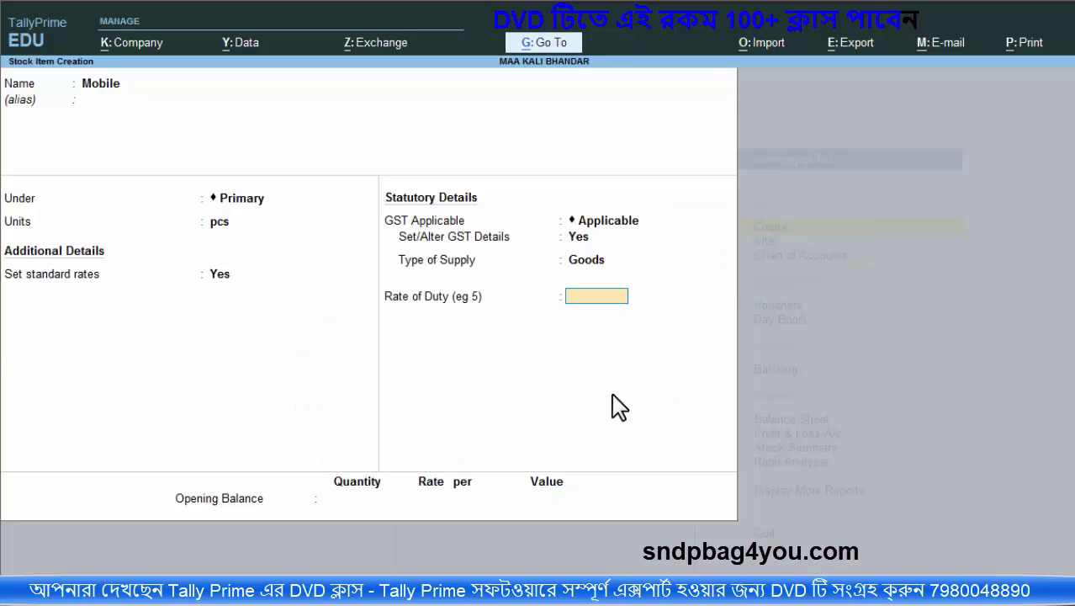
{"action": "key", "text": "Return"}
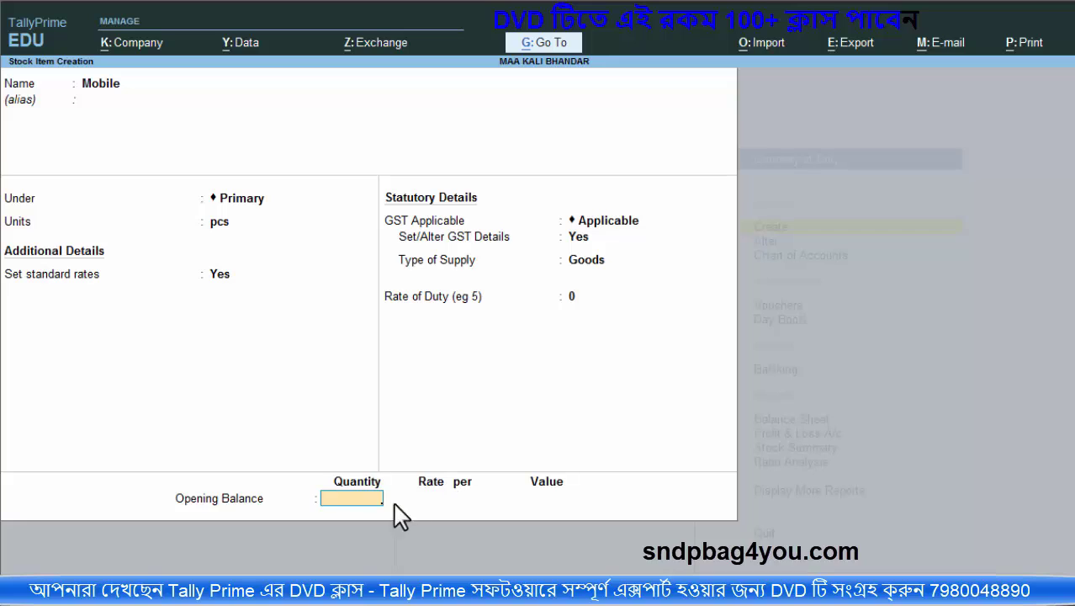
{"action": "key", "text": "Return"}
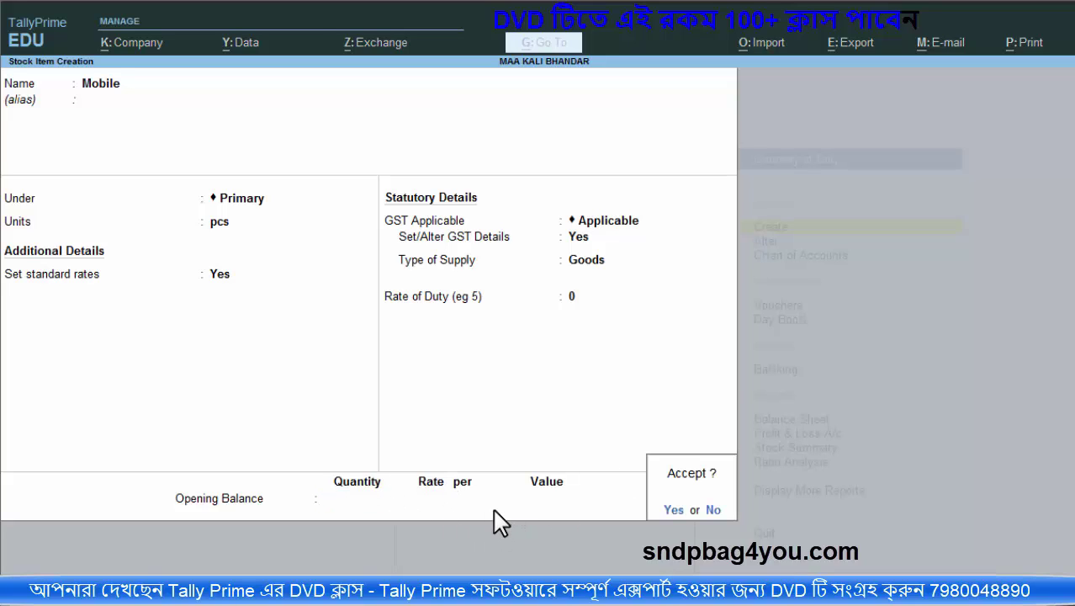
{"action": "key", "text": "Return"}
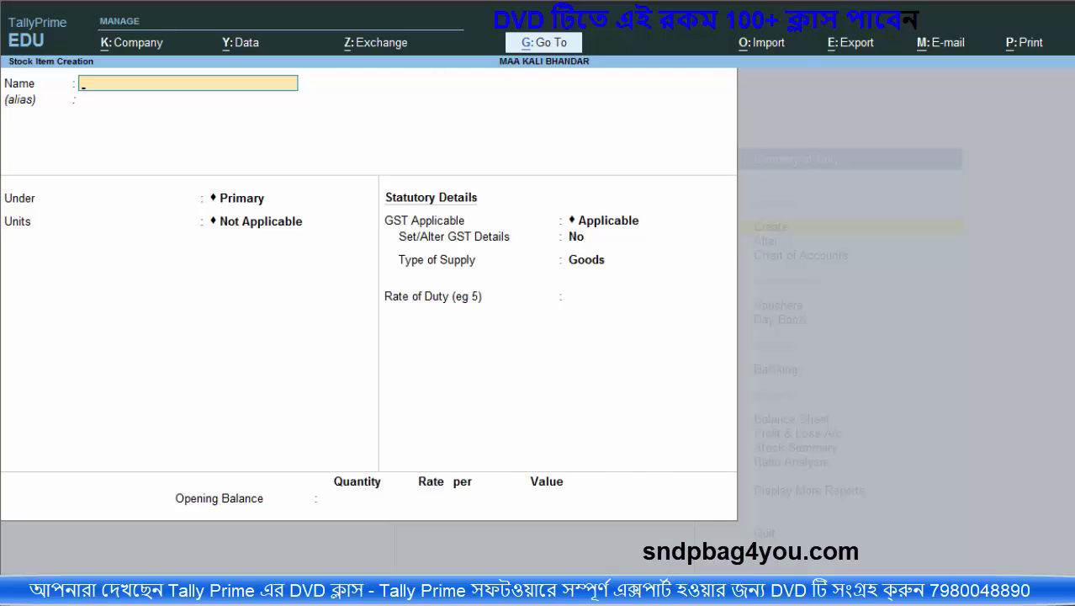
Step: Check the M.Oil row's unit, cost, selling price and GST percentage in the Word document's Stock Item table
{"action": "key", "text": "alt+Tab"}
{"action": "left_click", "coordinate": [415, 290]}
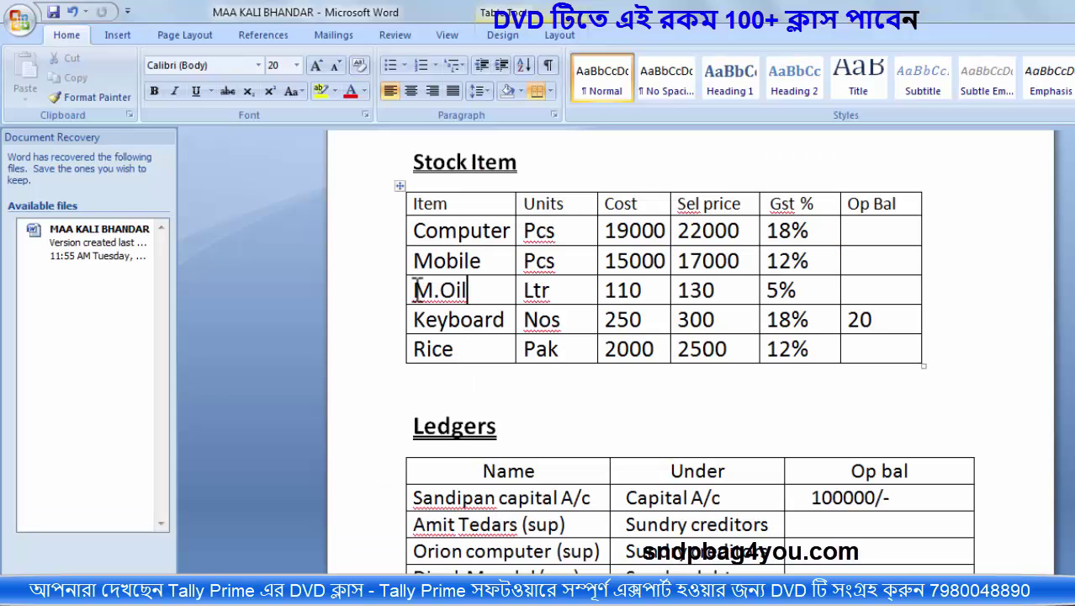
{"action": "left_click_drag", "start_coordinate": [415, 290], "coordinate": [562, 290]}
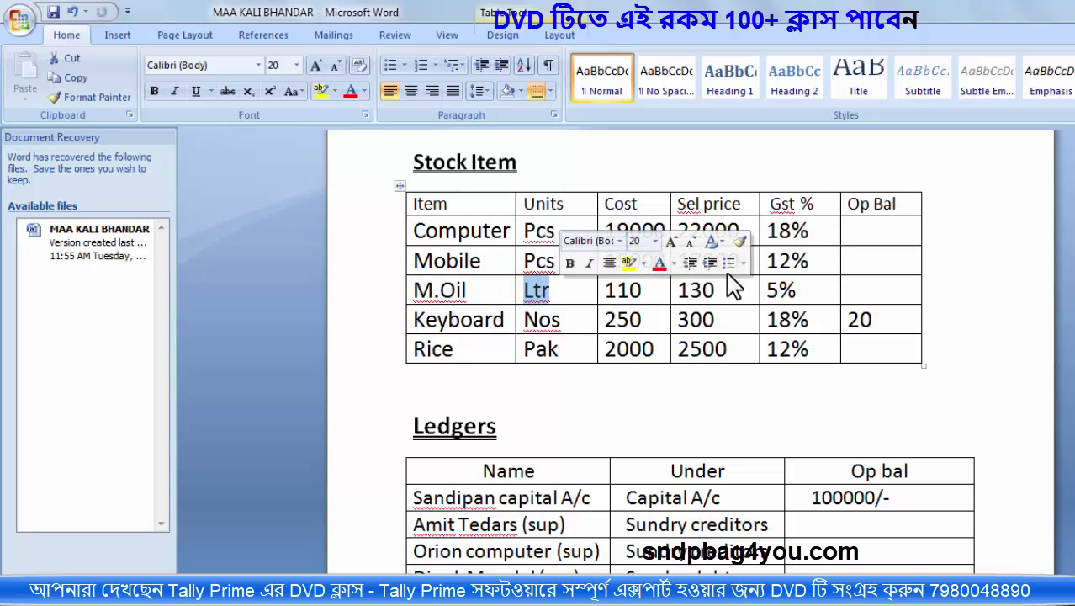
{"action": "left_click_drag", "start_coordinate": [612, 291], "coordinate": [799, 294]}
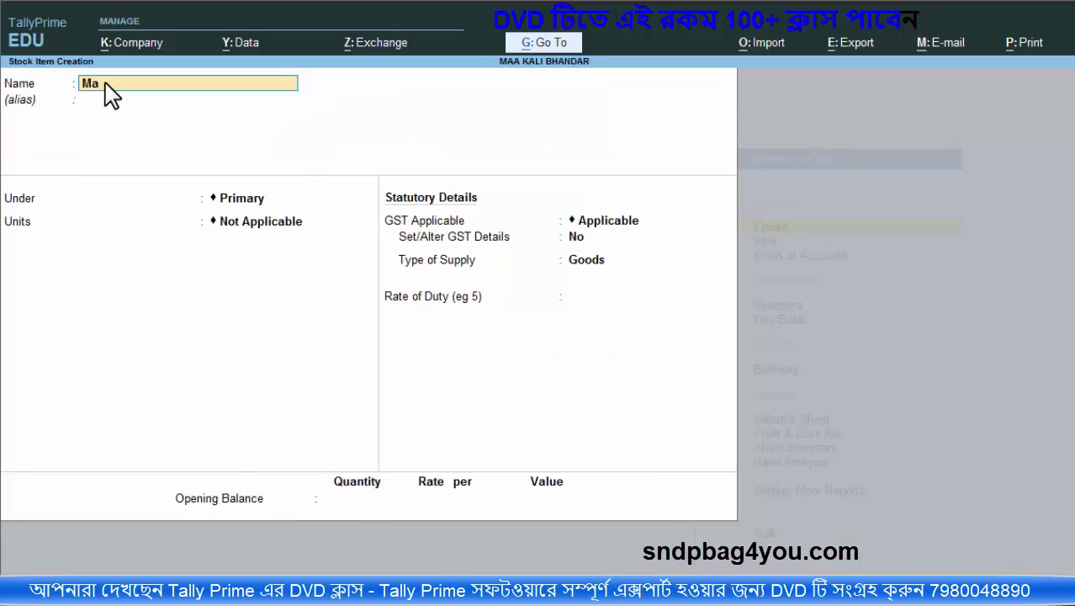
Step: Name the new stock item Master Oil, leave the alias empty and keep it under Primary
{"action": "type", "text": "ter Oil"}
{"action": "key", "text": "Return"}
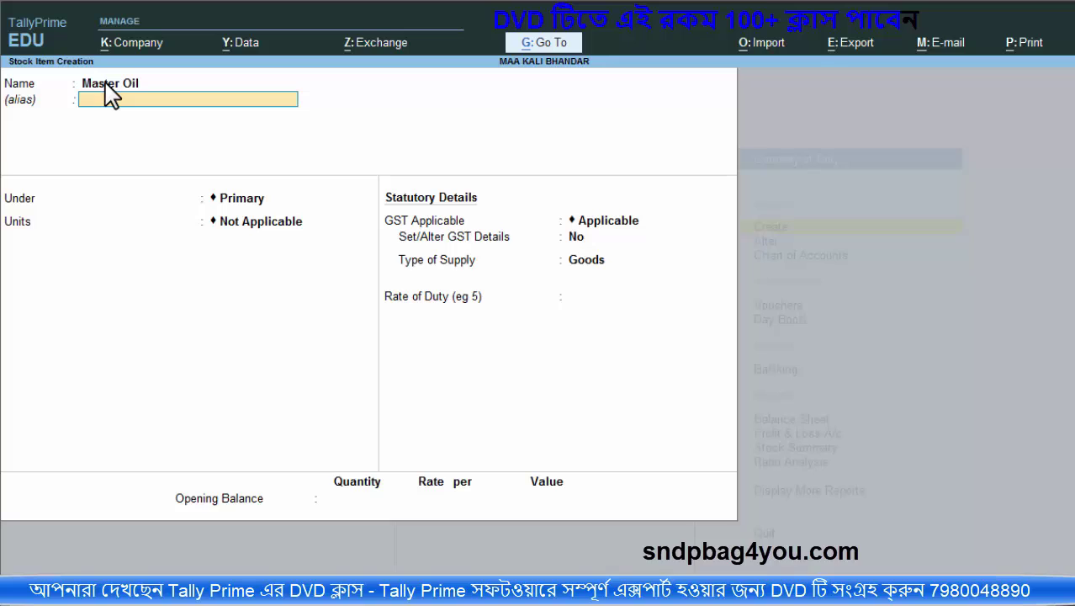
{"action": "key", "text": "Return"}
{"action": "key", "text": "Return"}
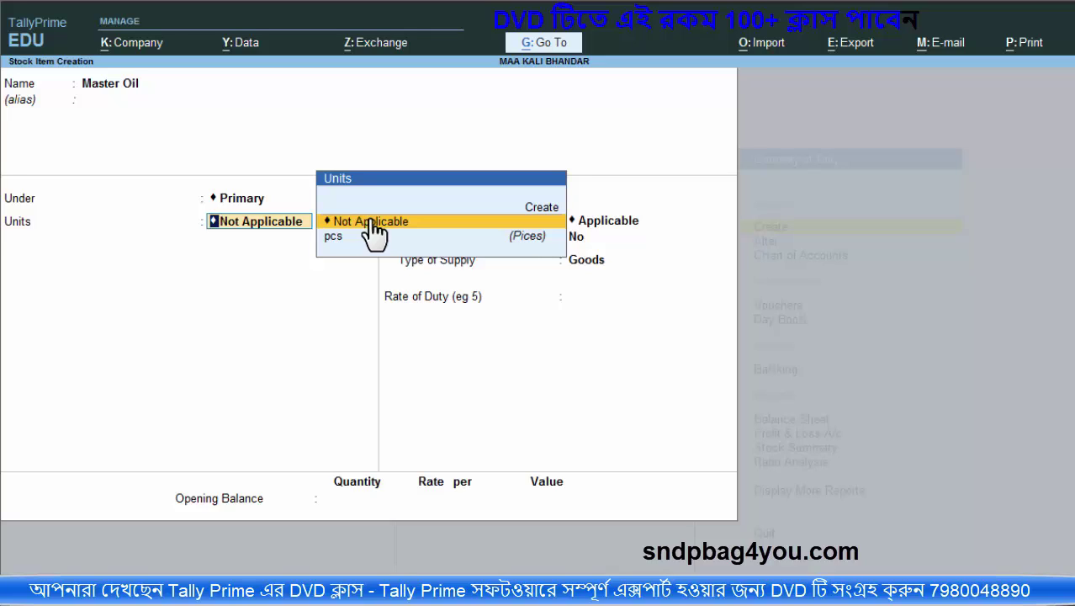
Step: Create a simple unit with symbol ltr, formal name Litter, UQC KLR-KILOLITRE and 0 decimal places for Master Oil
{"action": "left_click", "coordinate": [539, 209]}
{"action": "left_click", "coordinate": [537, 208]}
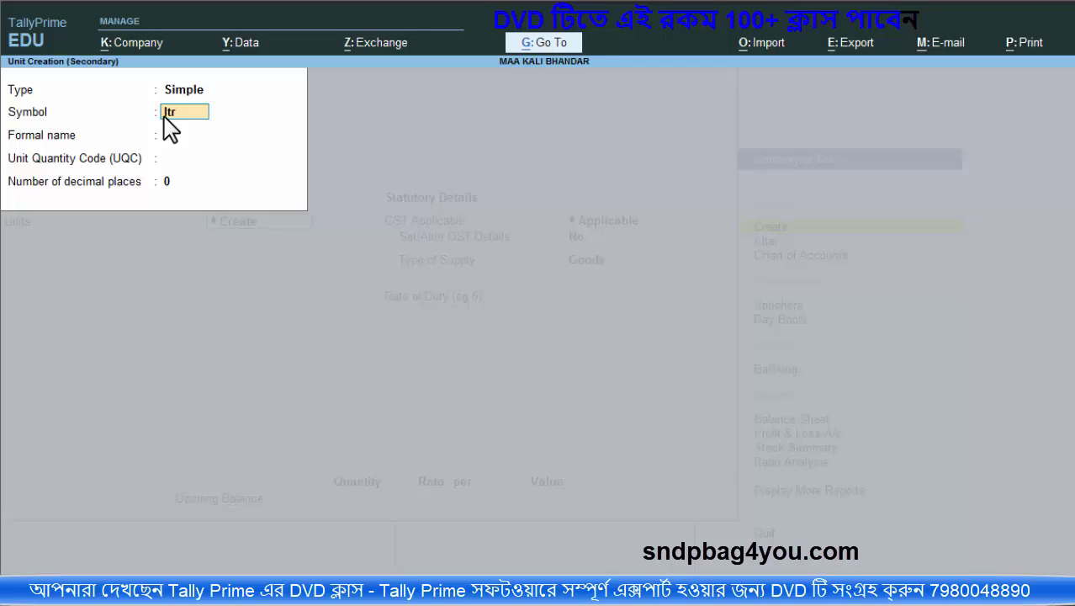
{"action": "key", "text": "Return"}
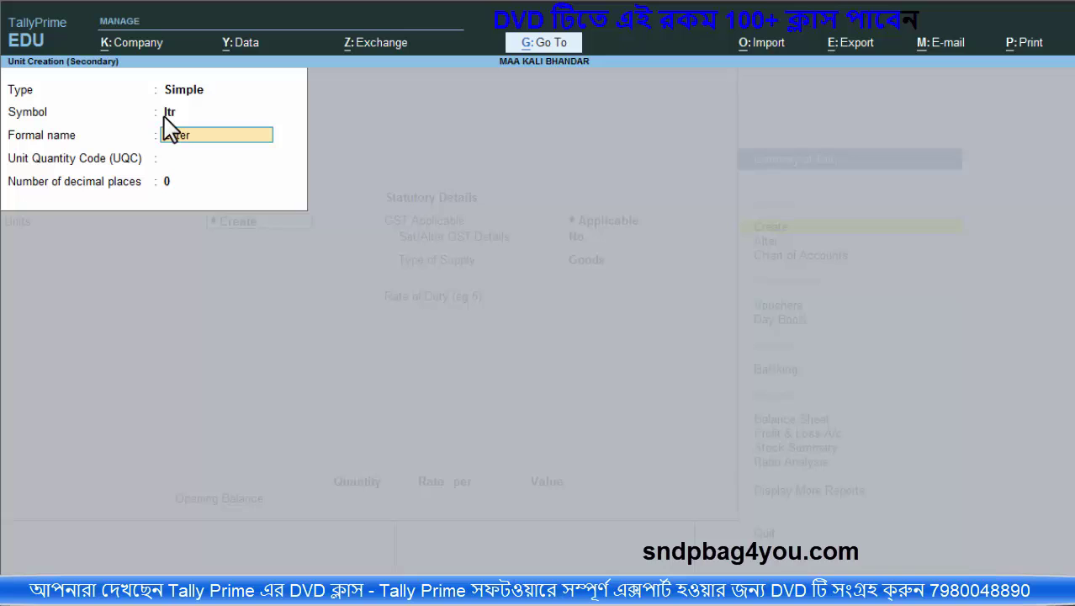
{"action": "key", "text": "Return"}
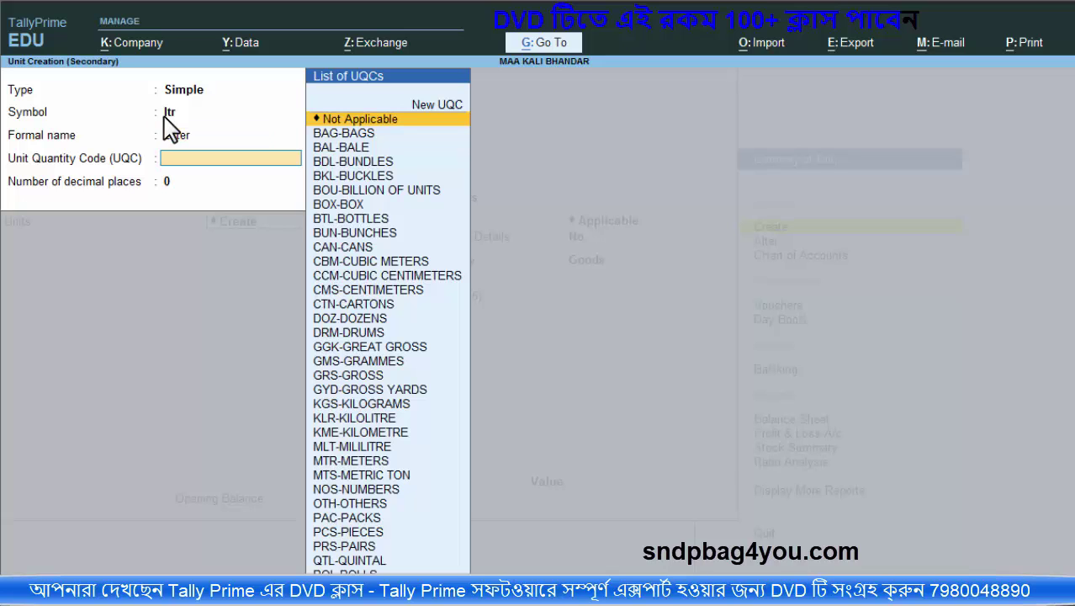
{"action": "type", "text": "l"}
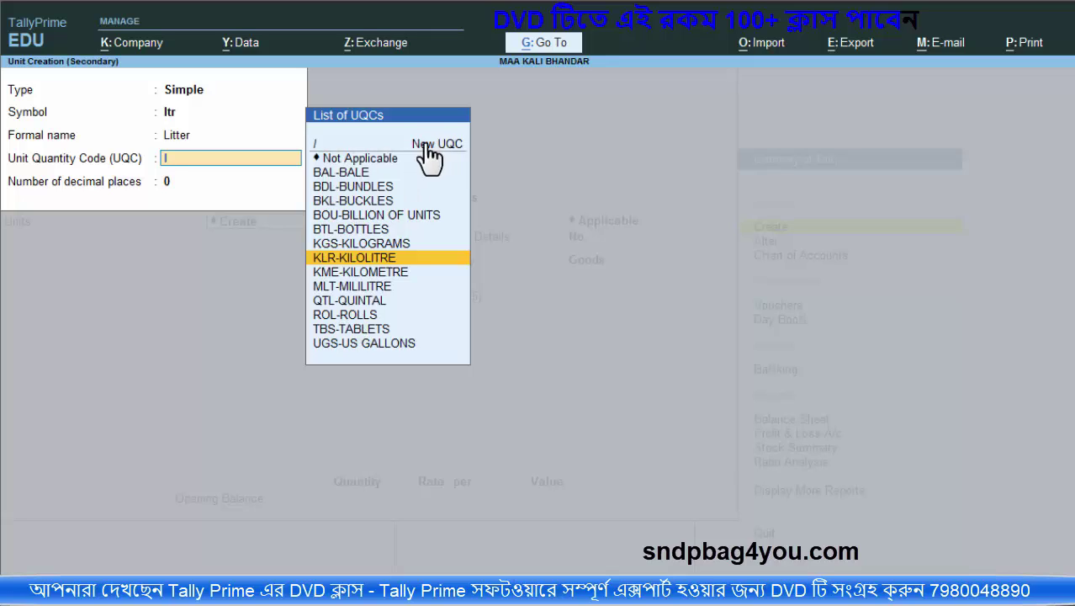
{"action": "left_click", "coordinate": [342, 262]}
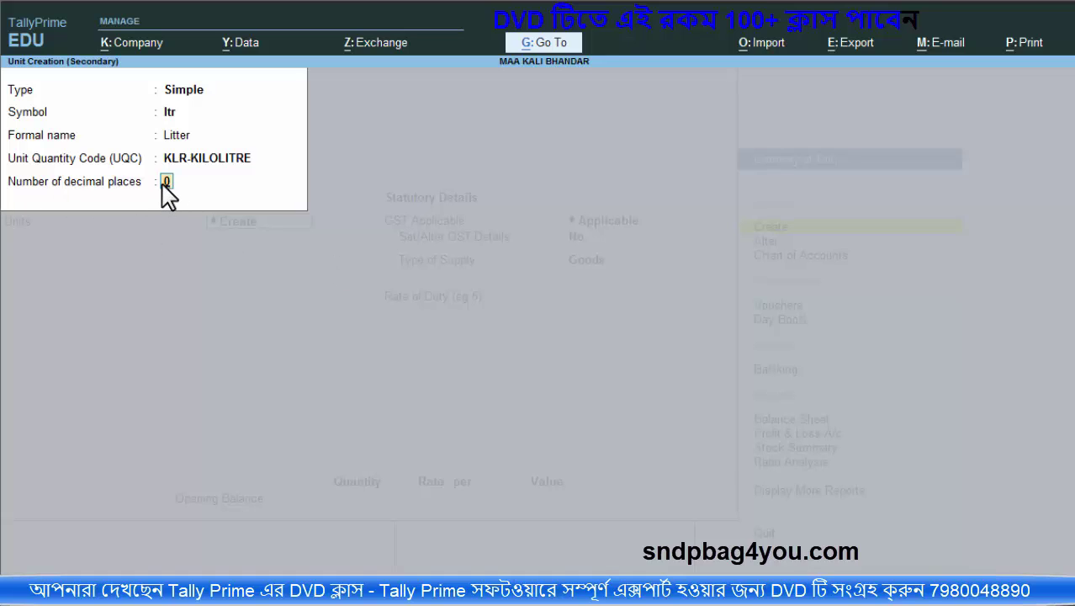
{"action": "key", "text": "Return"}
{"action": "key", "text": "Return"}
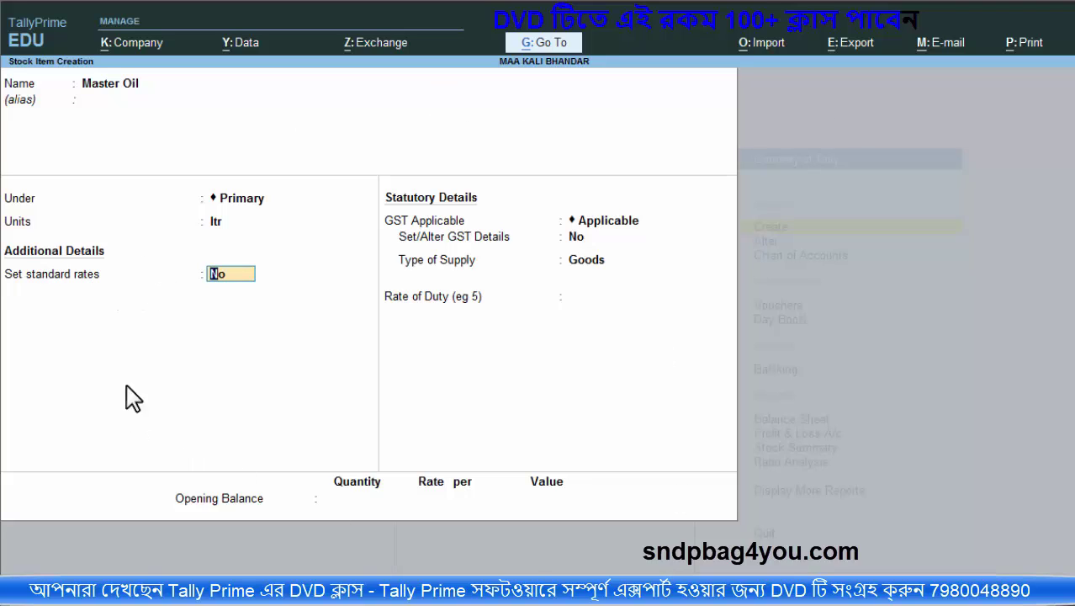
Step: Enable standard rates for Master Oil and set the standard cost to 110 per ltr from 1-Nov-20
{"action": "type", "text": "y"}
{"action": "key", "text": "Return"}
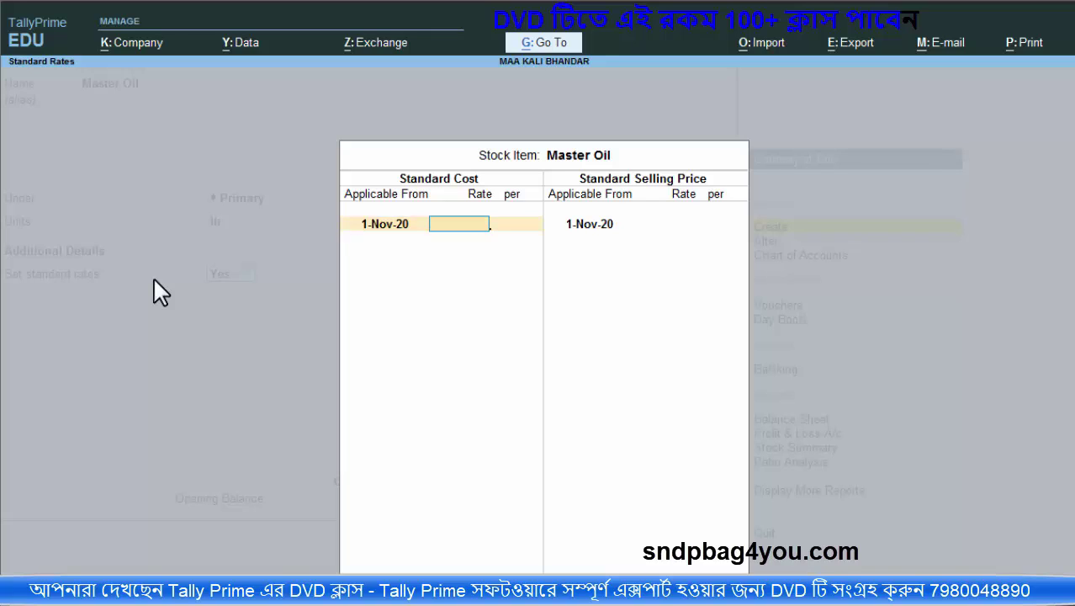
{"action": "type", "text": "110"}
{"action": "key", "text": "Return"}
{"action": "key", "text": "Return"}
{"action": "key", "text": "Return"}
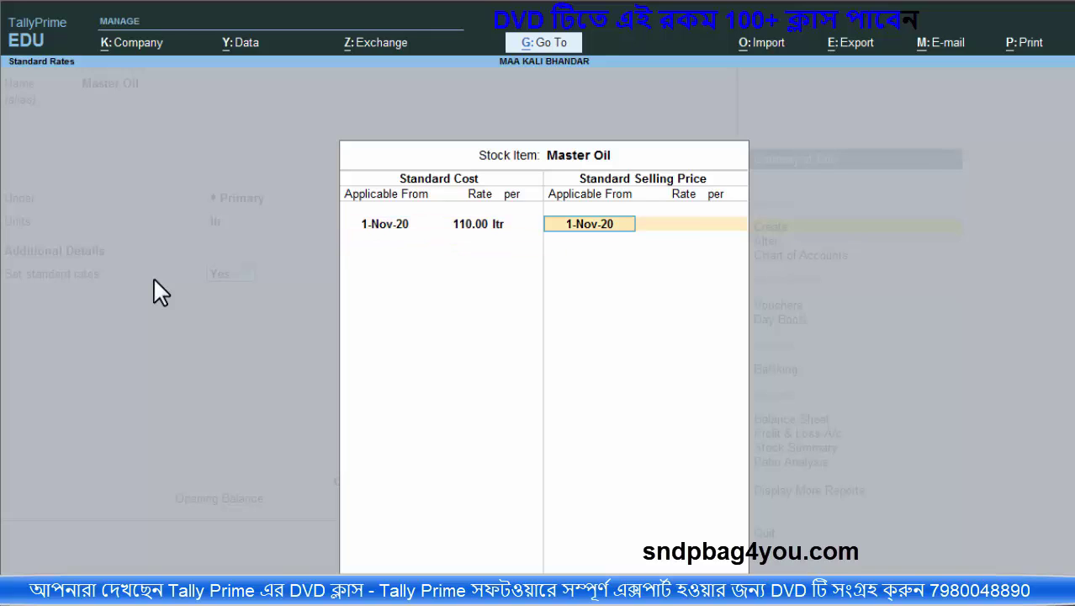
Step: Check M.Oil's selling price in the Word document and set its standard selling price to 130 per ltr from 1-Nov-20
{"action": "key", "text": "alt+Tab"}
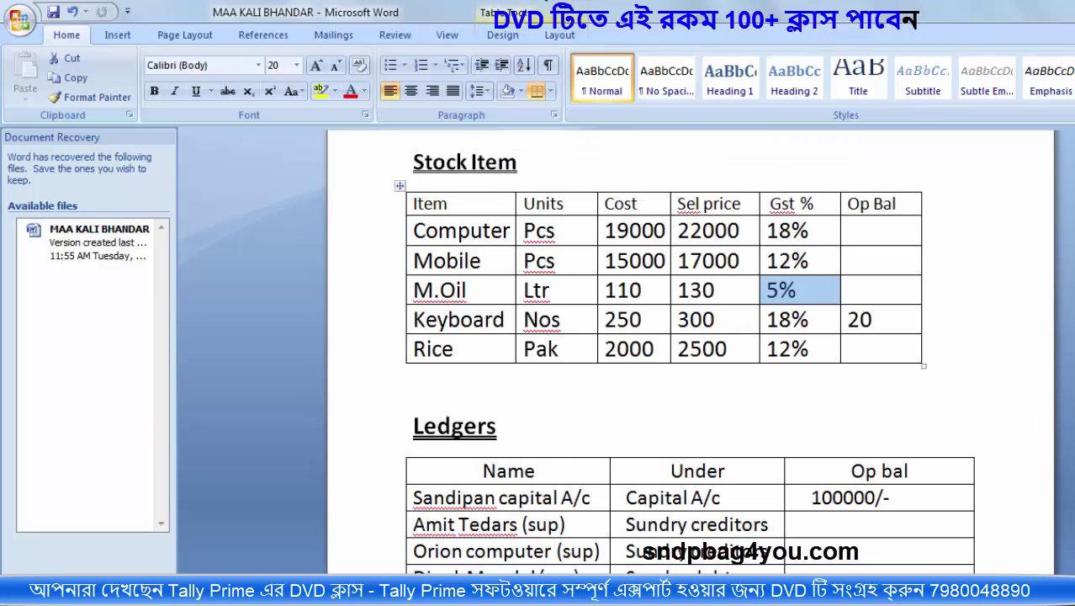
{"action": "key", "text": "alt+Tab"}
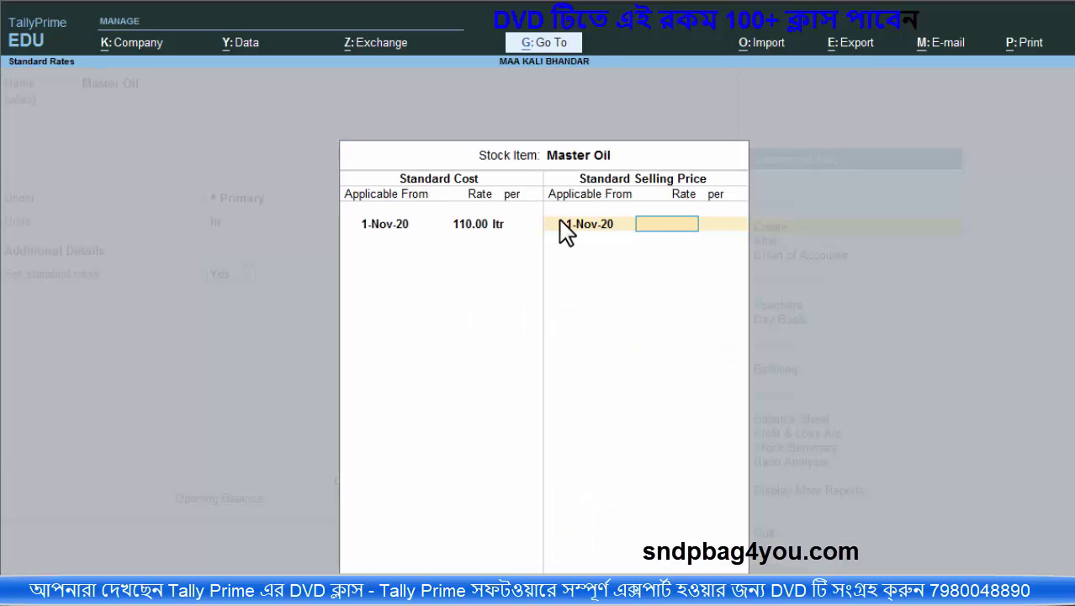
{"action": "type", "text": "130"}
{"action": "key", "text": "Return"}
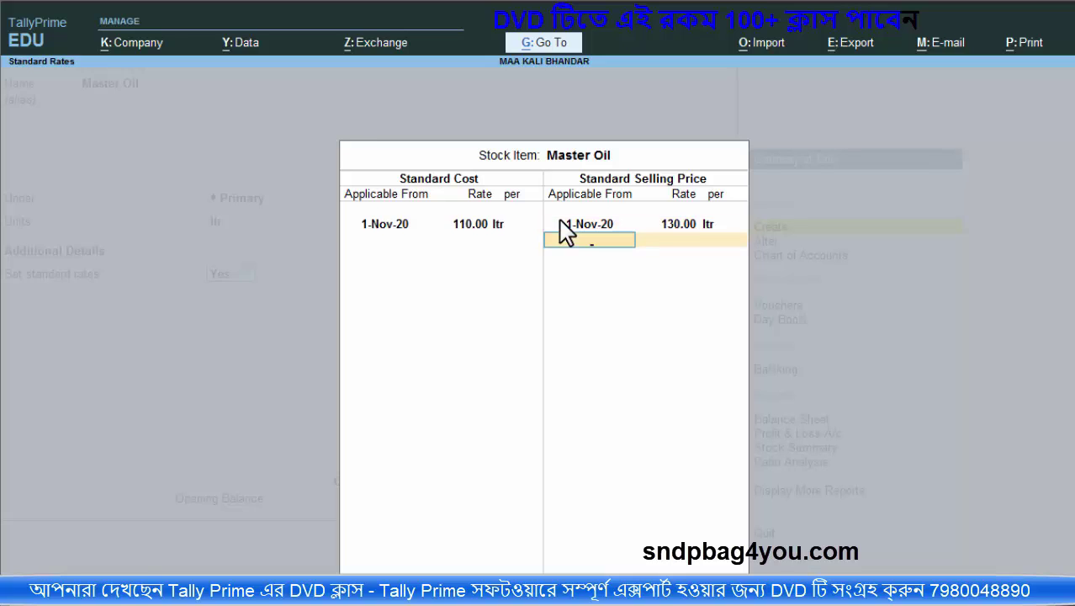
{"action": "key", "text": "Return"}
Step: Keep GST applicable, enable the GST details for Master Oil and set the taxability to Taxable, calculated On Value
{"action": "key", "text": "Return"}
{"action": "key", "text": "y"}
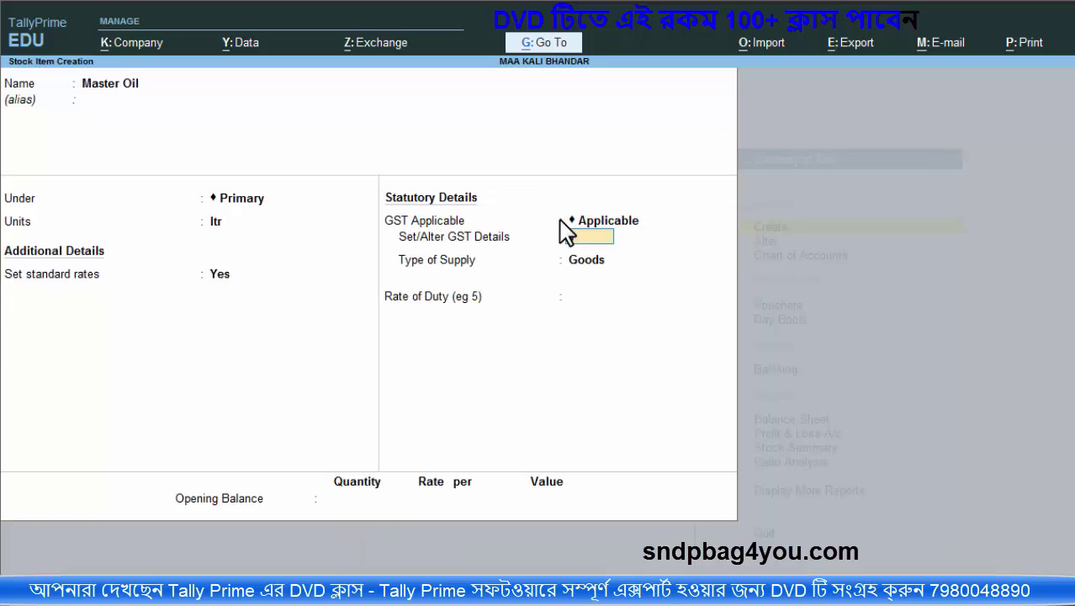
{"action": "key", "text": "Return"}
{"action": "key", "text": "Return"}
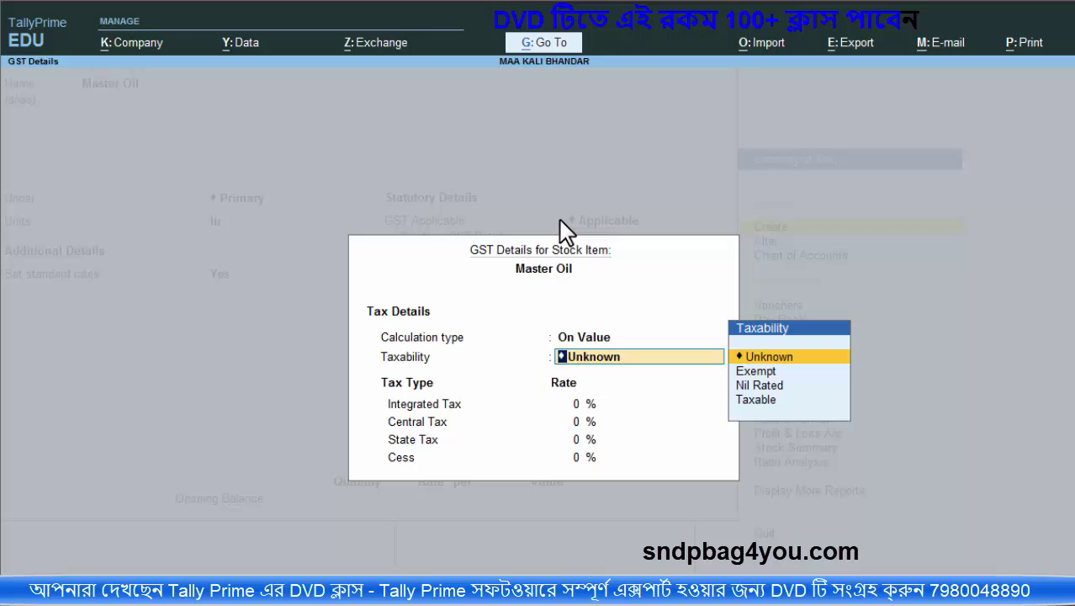
{"action": "key", "text": "Down"}
{"action": "key", "text": "Down"}
{"action": "key", "text": "Down"}
{"action": "key", "text": "Return"}
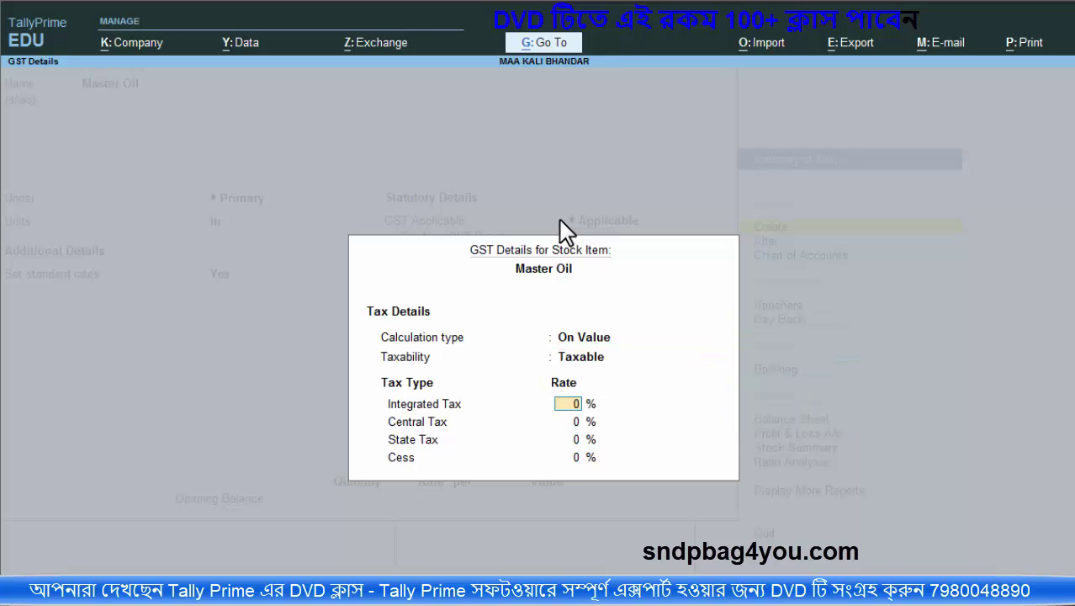
Step: Set Master Oil's Integrated Tax to 5% and accept the GST details with Cess at 0%
{"action": "type", "text": "5"}
{"action": "key", "text": "Return"}
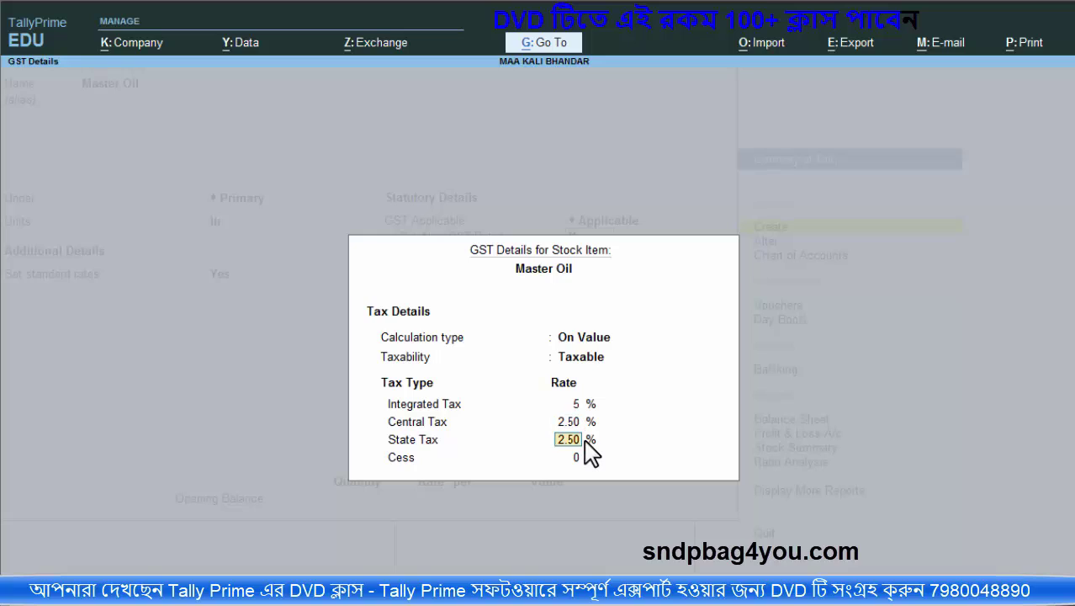
{"action": "key", "text": "Return"}
{"action": "key", "text": "Return"}
Step: Keep Goods as the type of supply, leave the duty rate and opening balance unfilled, and save Master Oil
{"action": "key", "text": "Return"}
{"action": "key", "text": "Return"}
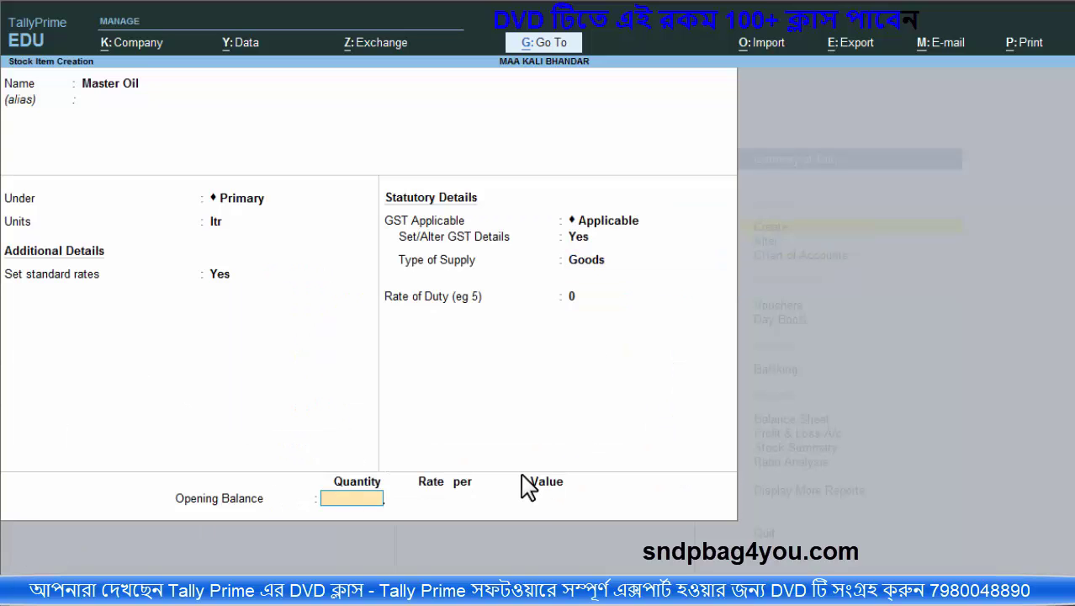
{"action": "key", "text": "Return"}
{"action": "key", "text": "Return"}
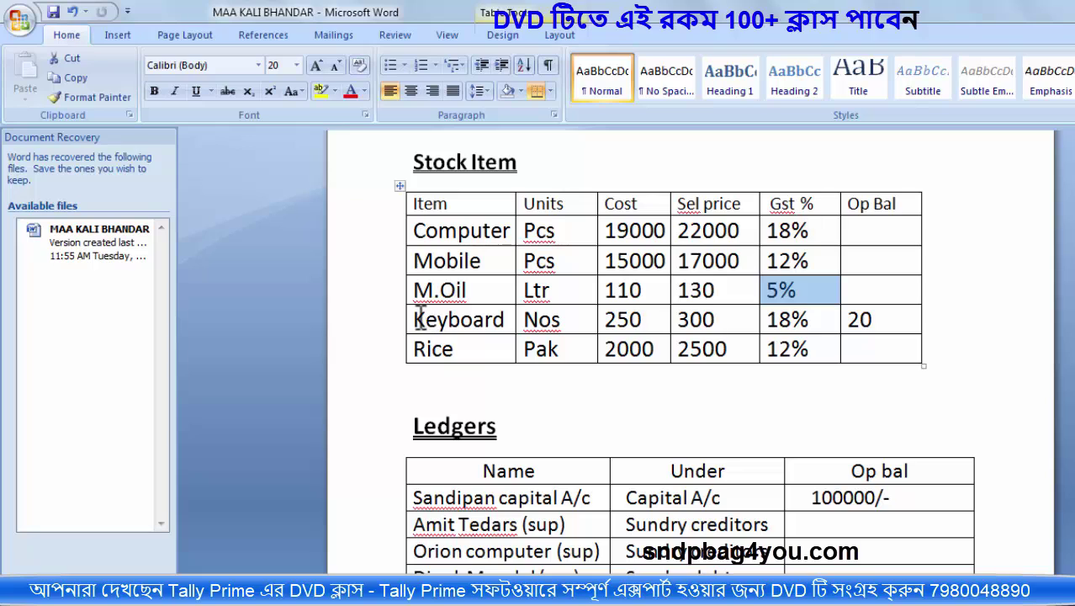
Step: Check the Keyboard row's unit, cost, selling price, GST percentage and opening balance in the Word document's Stock Item table
{"action": "left_click_drag", "start_coordinate": [414, 320], "coordinate": [518, 320]}
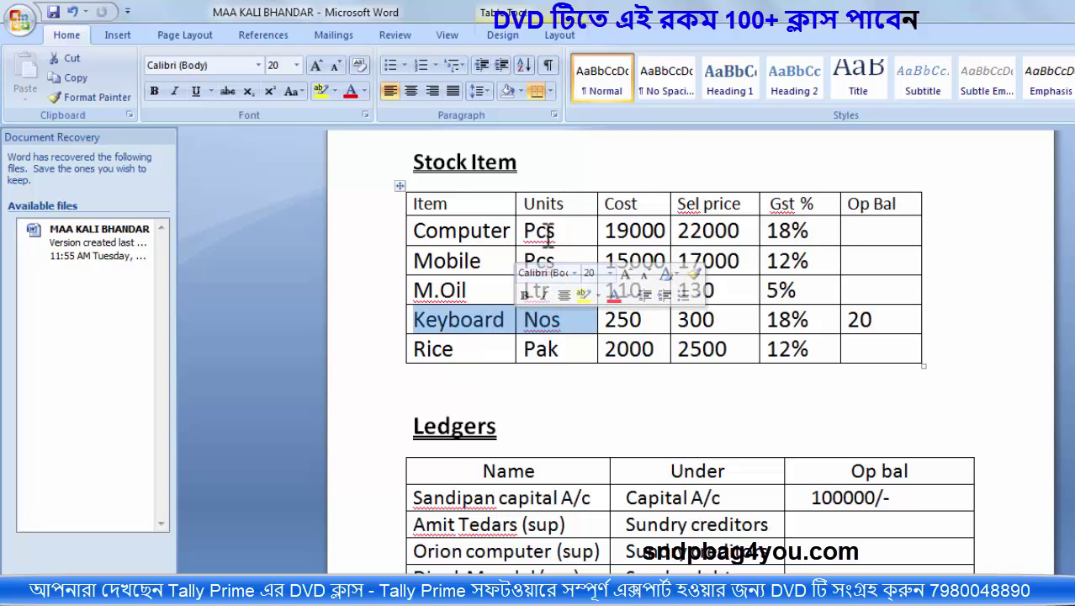
{"action": "left_click_drag", "start_coordinate": [610, 320], "coordinate": [656, 320]}
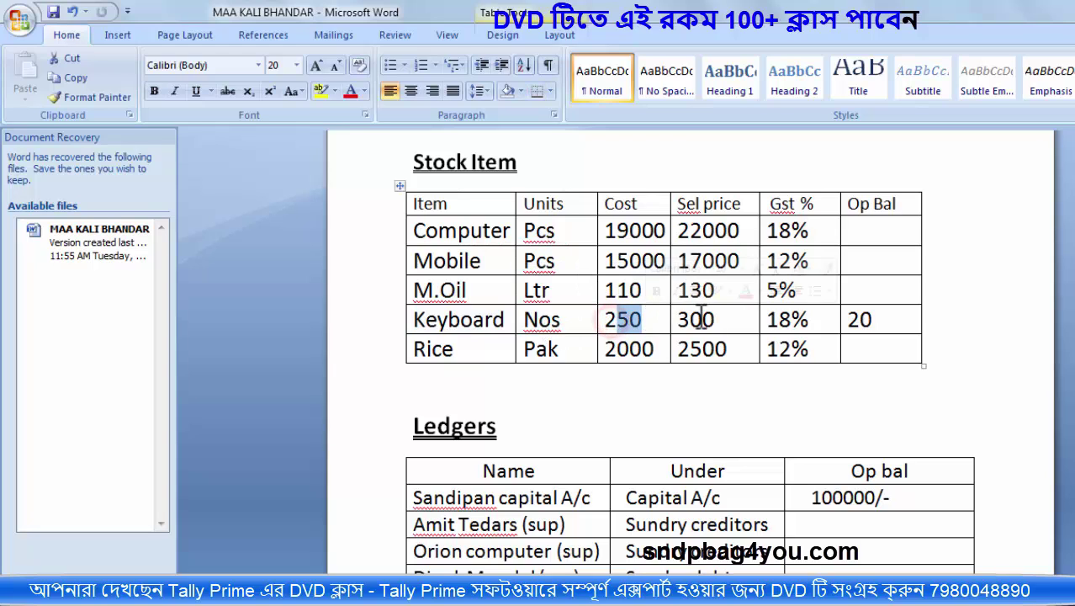
{"action": "left_click", "coordinate": [679, 317]}
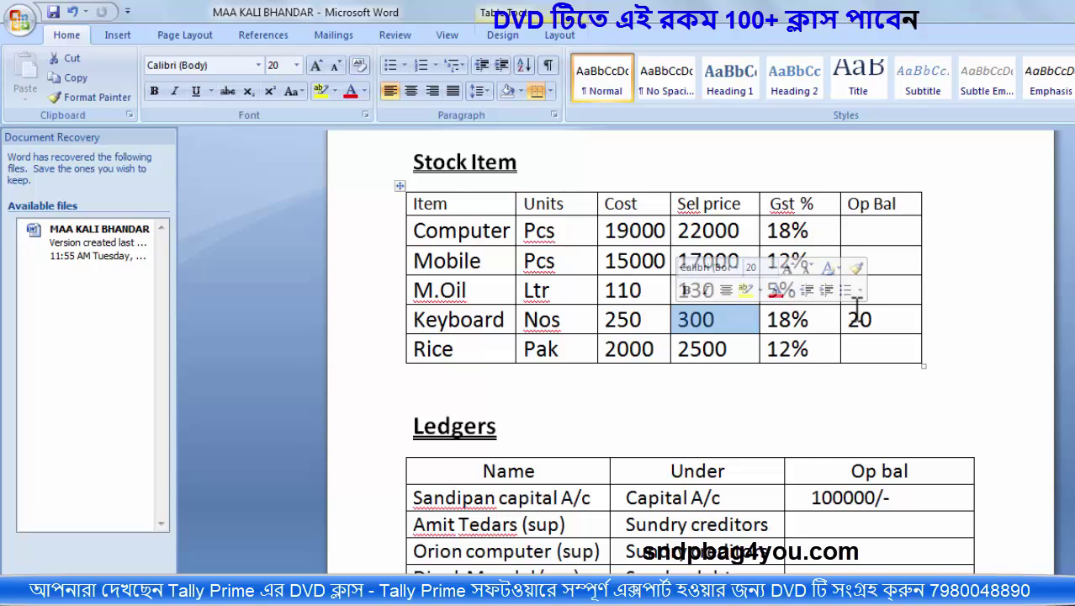
{"action": "left_click", "coordinate": [846, 320]}
{"action": "left_click_drag", "start_coordinate": [860, 320], "coordinate": [870, 319]}
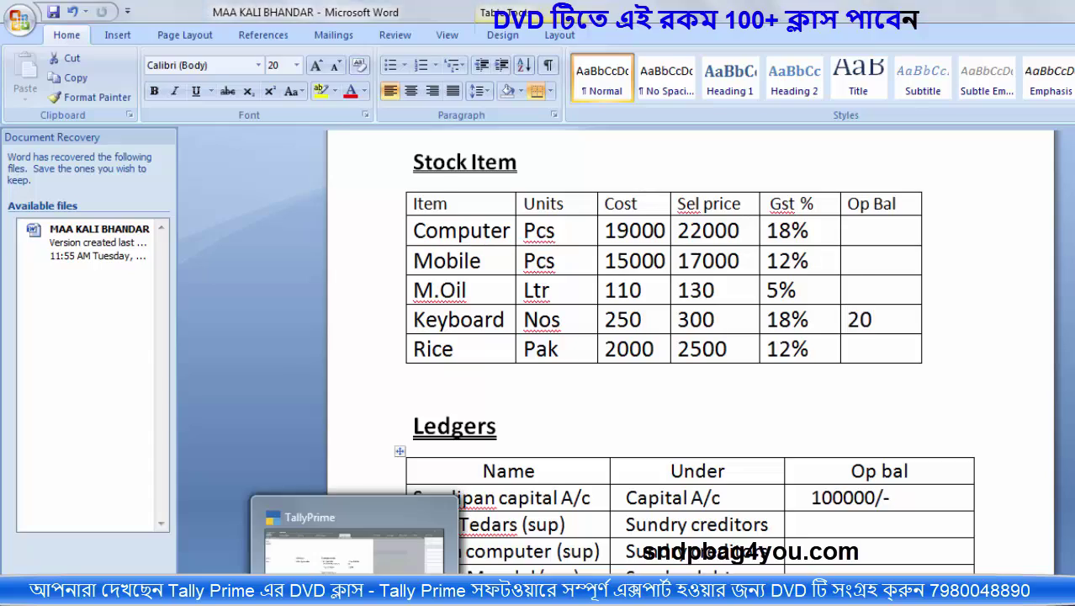
Step: Return to TallyPrime, leave stock item creation, review the existing items in the stock item alteration list and return to the Gateway of Tally
{"action": "left_click", "coordinate": [324, 538]}
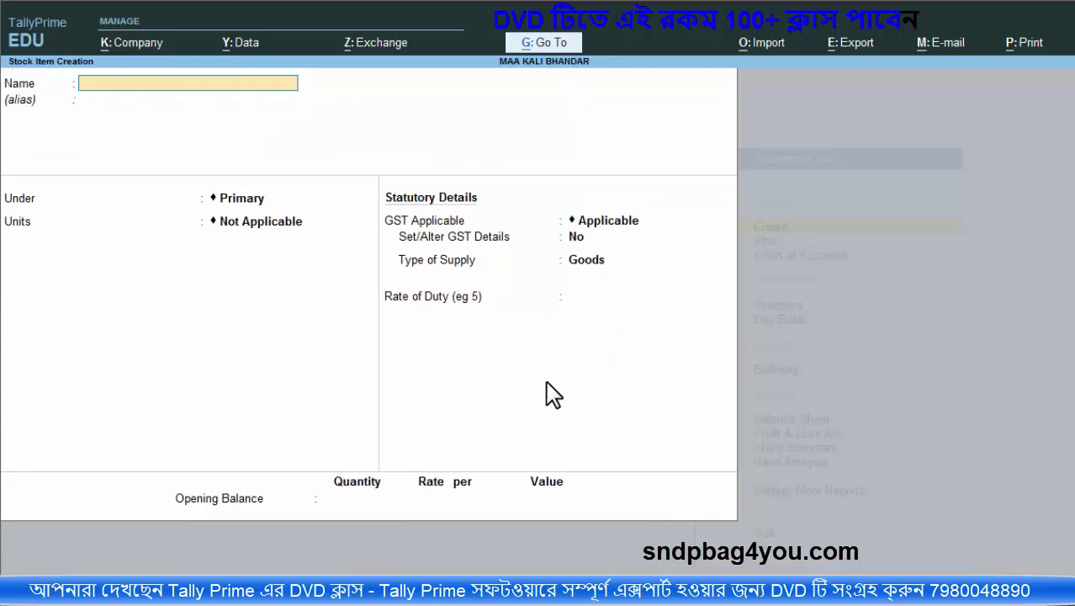
{"action": "key", "text": "Escape"}
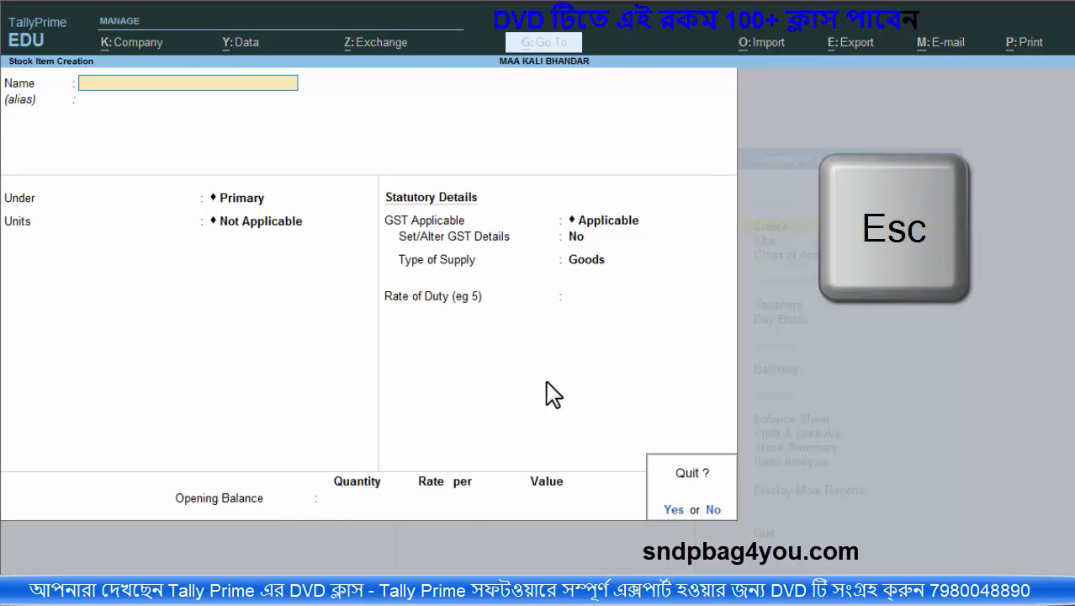
{"action": "key", "text": "Escape"}
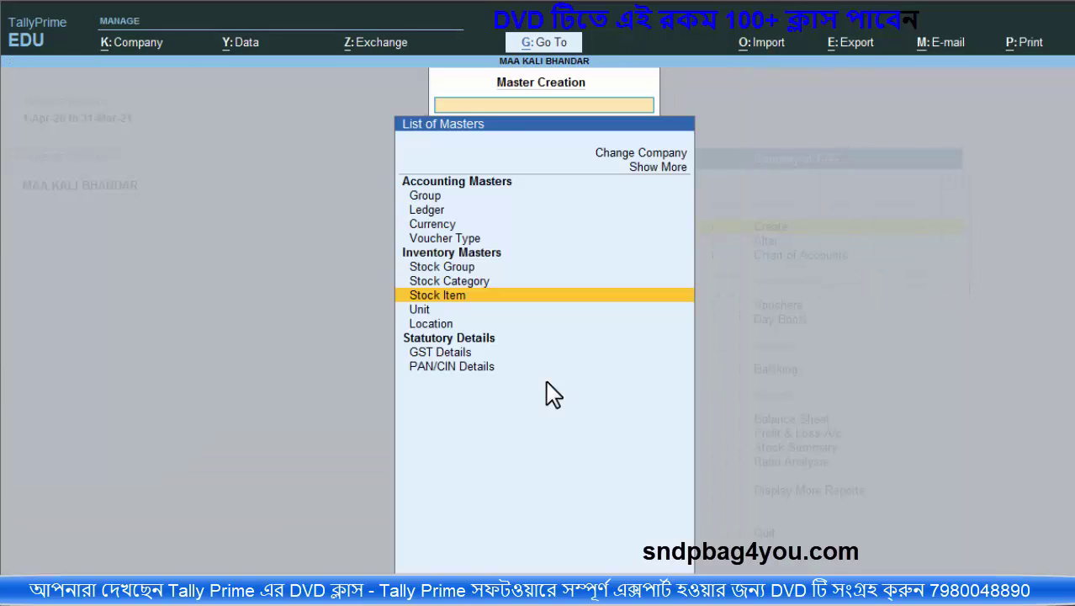
{"action": "key", "text": "Escape"}
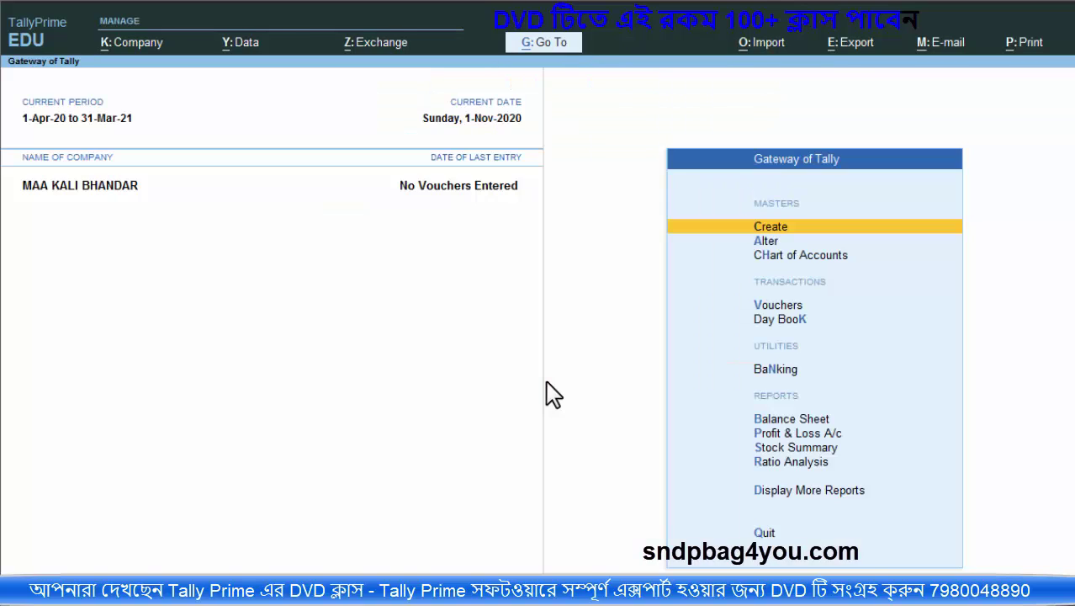
{"action": "left_click", "coordinate": [766, 244]}
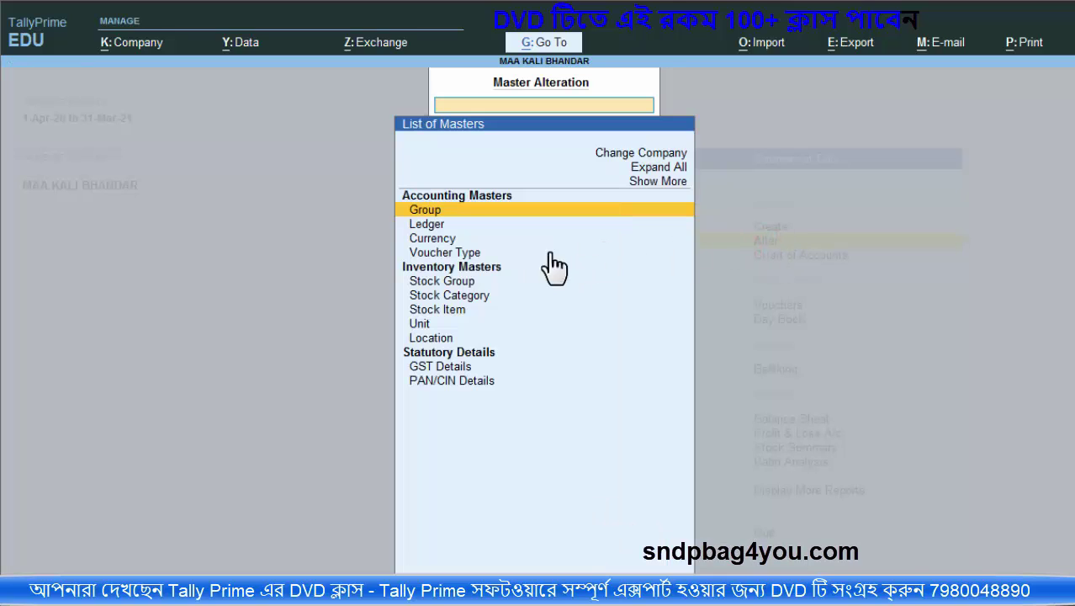
{"action": "left_click", "coordinate": [451, 310]}
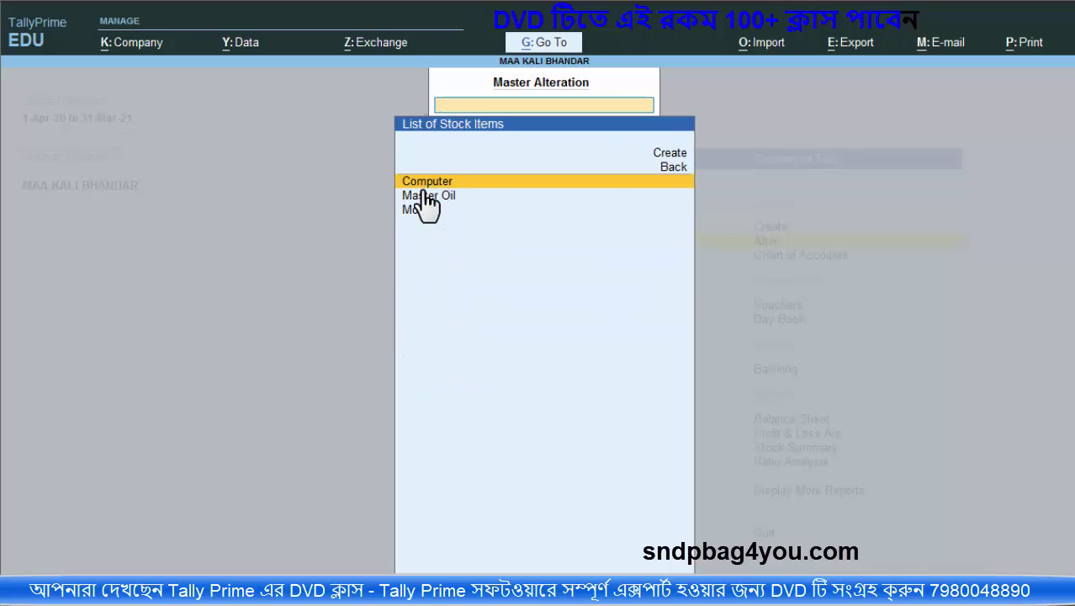
{"action": "key", "text": "Escape"}
{"action": "key", "text": "Escape"}
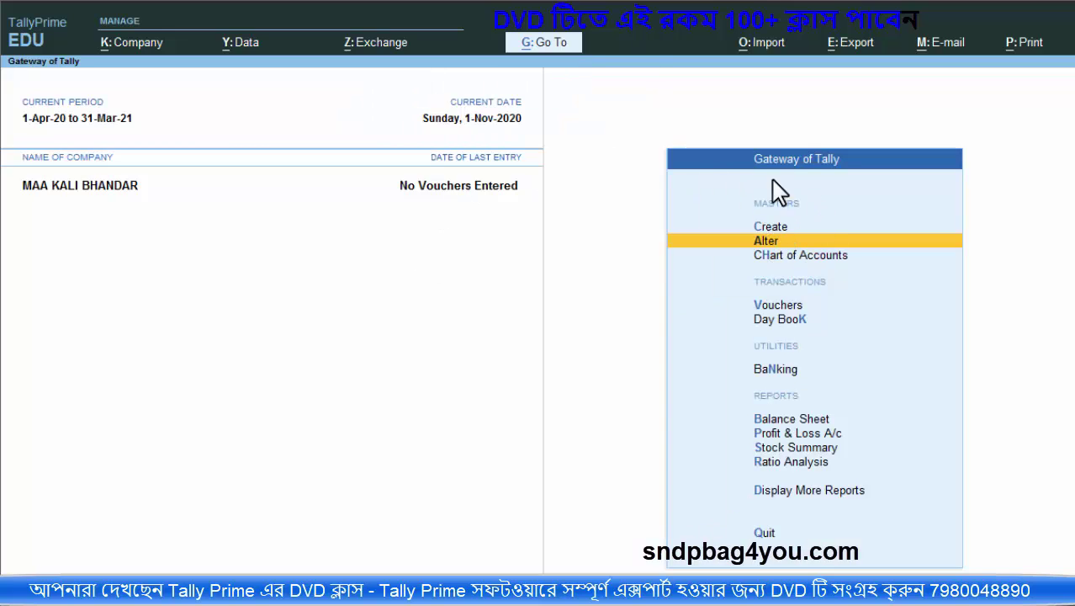
Step: Start a new stock item named Keyboard, leave the alias empty and keep it under Primary
{"action": "left_click", "coordinate": [786, 224]}
{"action": "left_click", "coordinate": [439, 296]}
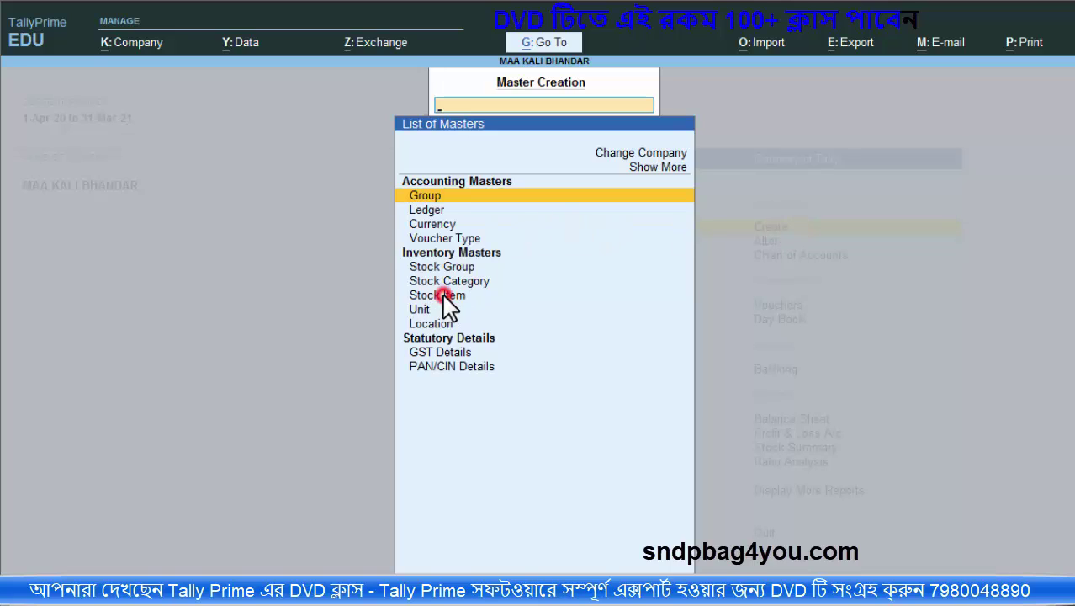
{"action": "type", "text": "K"}
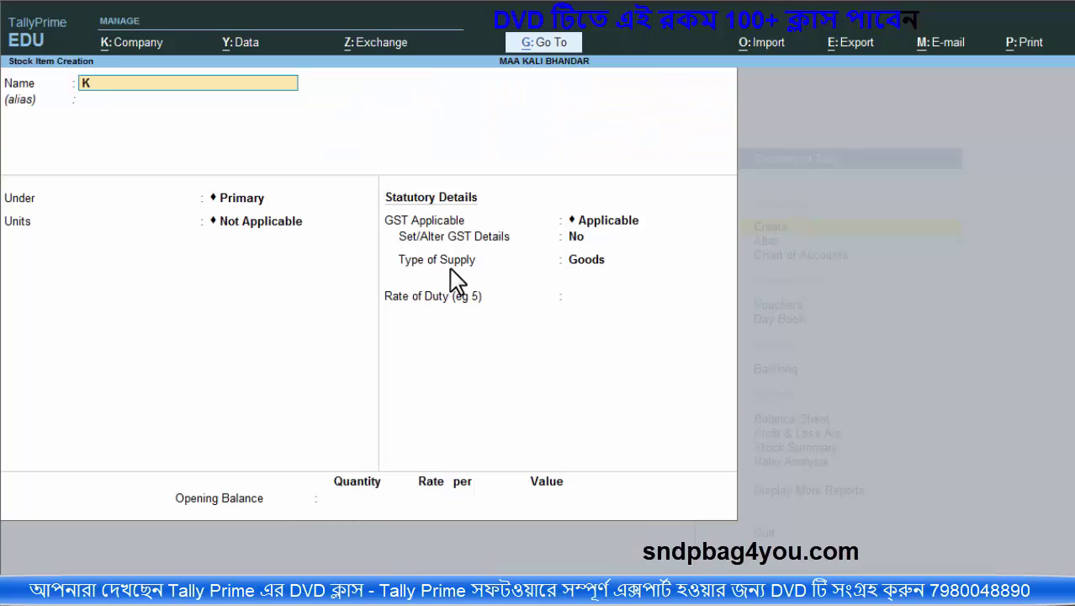
{"action": "type", "text": "eyboard"}
{"action": "key", "text": "Return"}
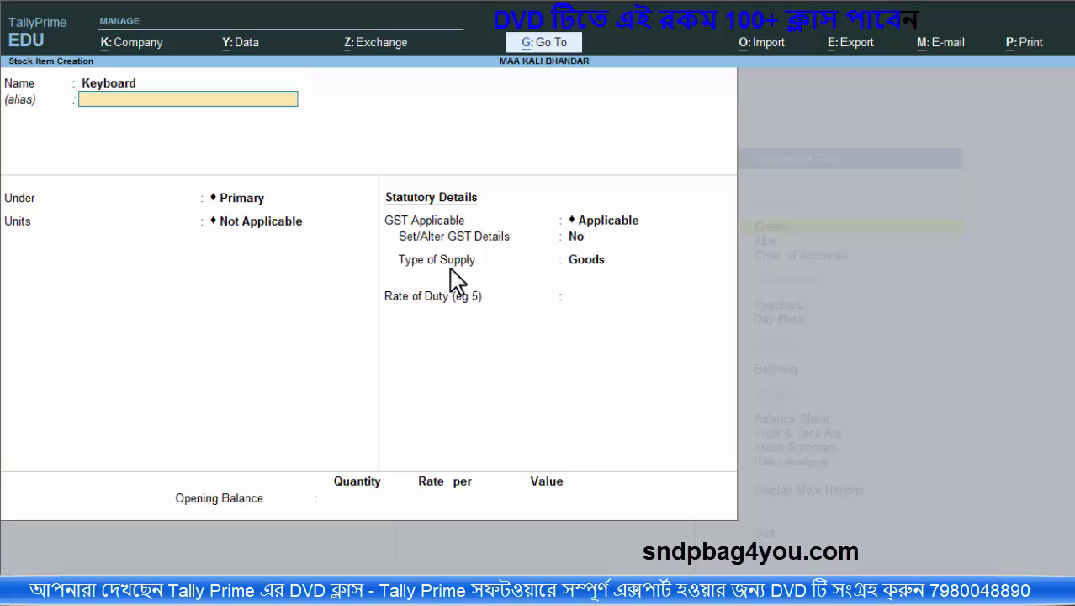
{"action": "key", "text": "Return"}
{"action": "key", "text": "Return"}
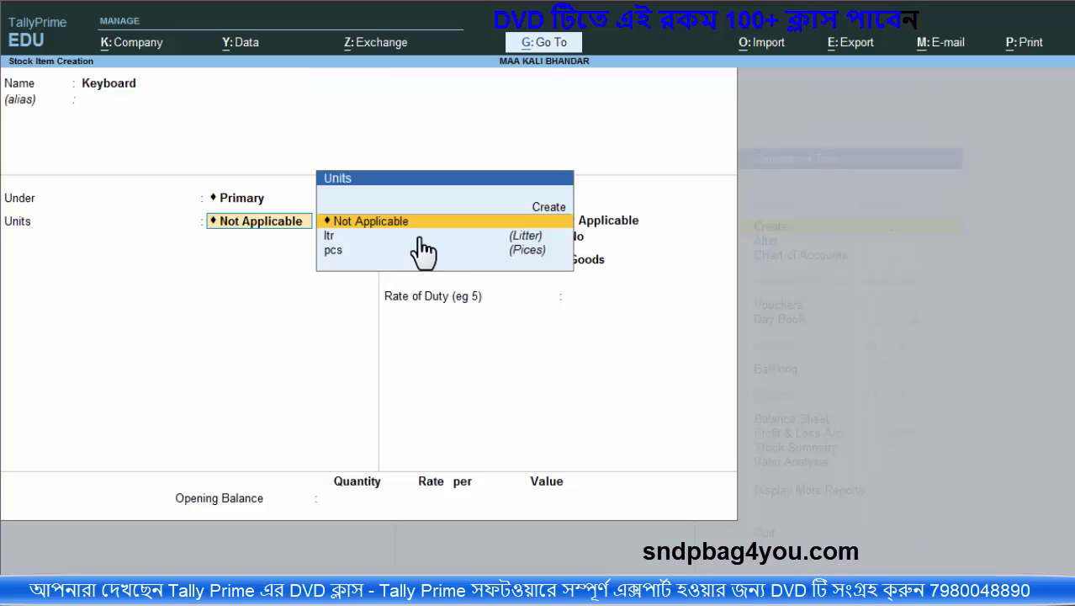
Step: Create and assign a simple unit with symbol nos, formal name Number, UQC NOS-NUMBERS and 0 decimal places for Keyboard
{"action": "left_click", "coordinate": [541, 208]}
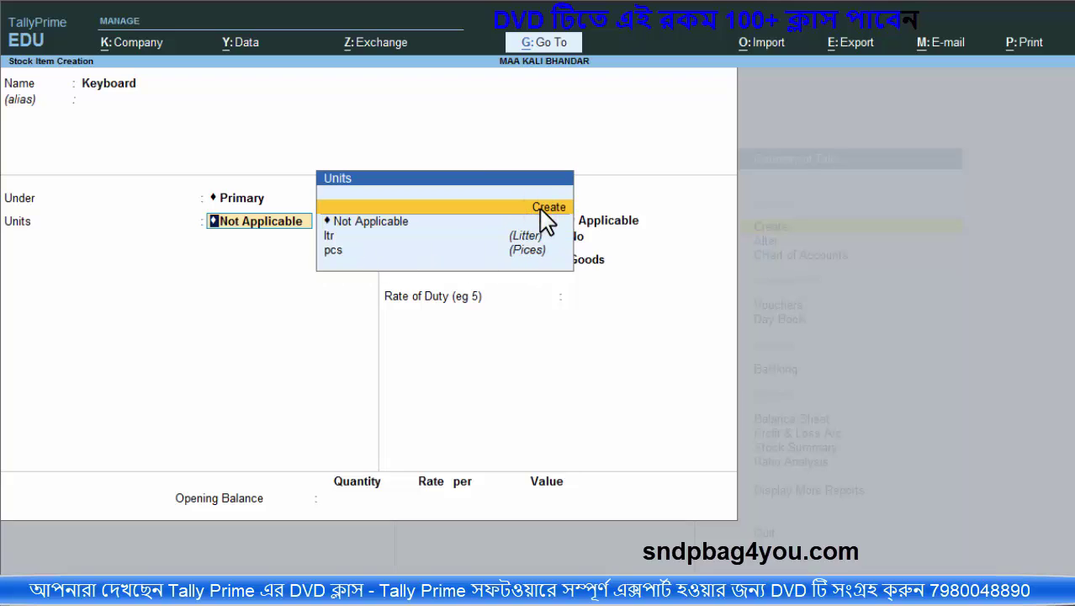
{"action": "left_click", "coordinate": [547, 208]}
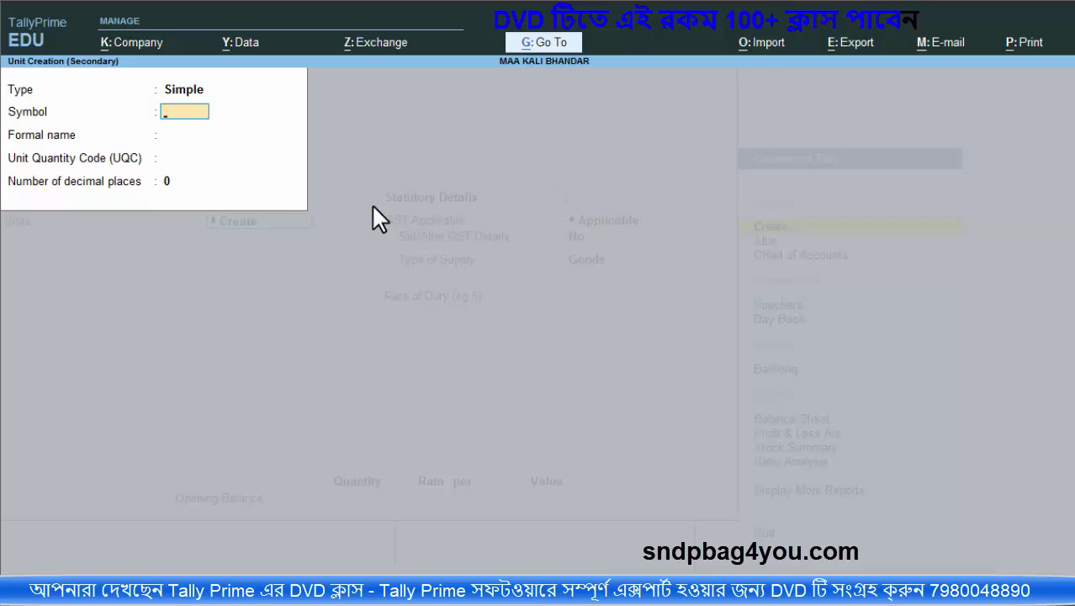
{"action": "key", "text": "Return"}
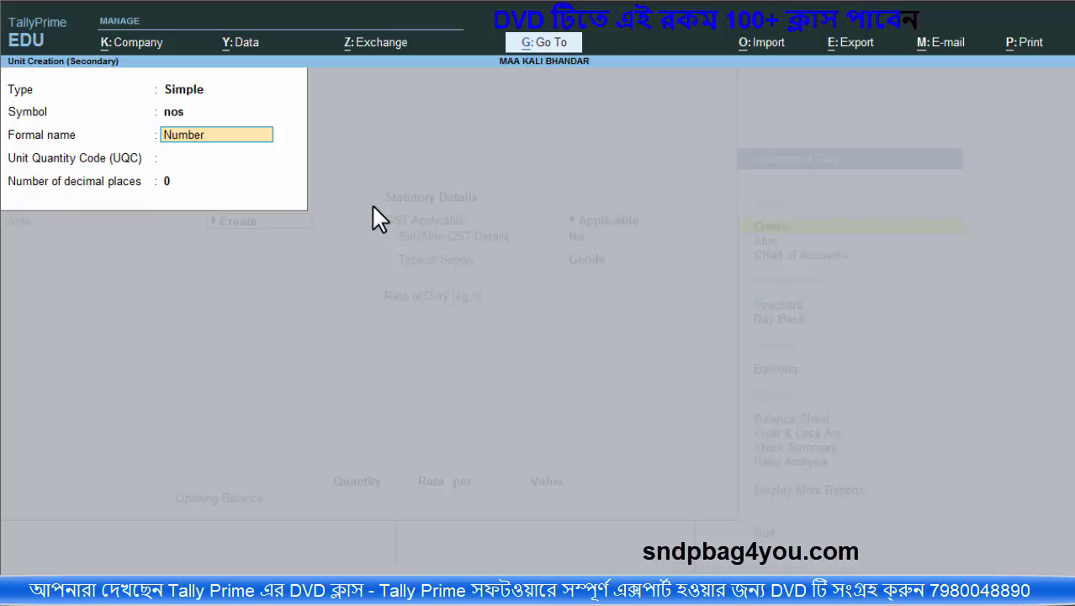
{"action": "key", "text": "Return"}
{"action": "type", "text": "n"}
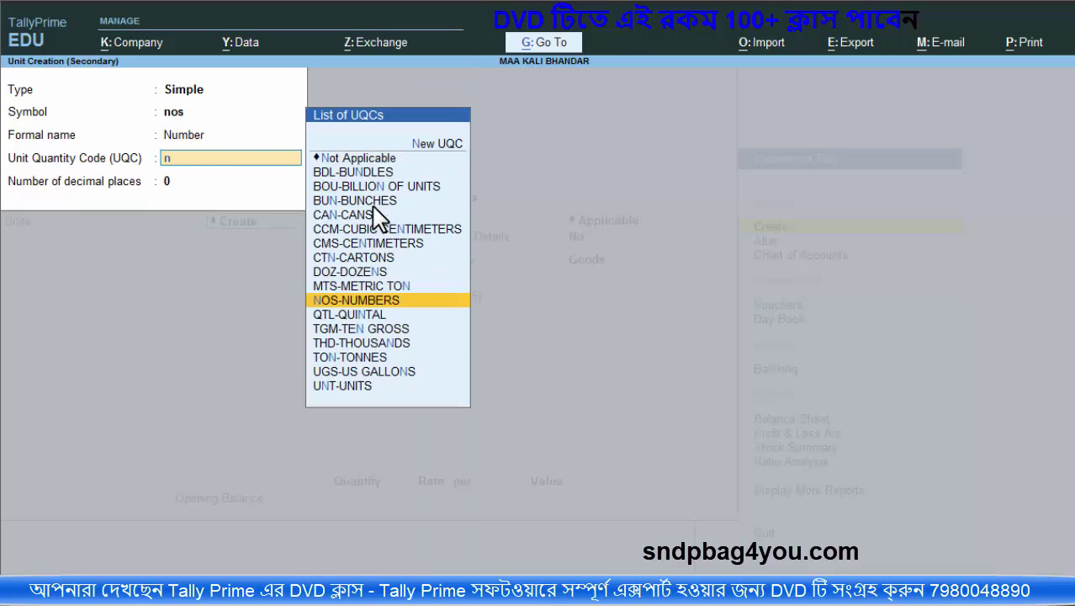
{"action": "left_click", "coordinate": [379, 299]}
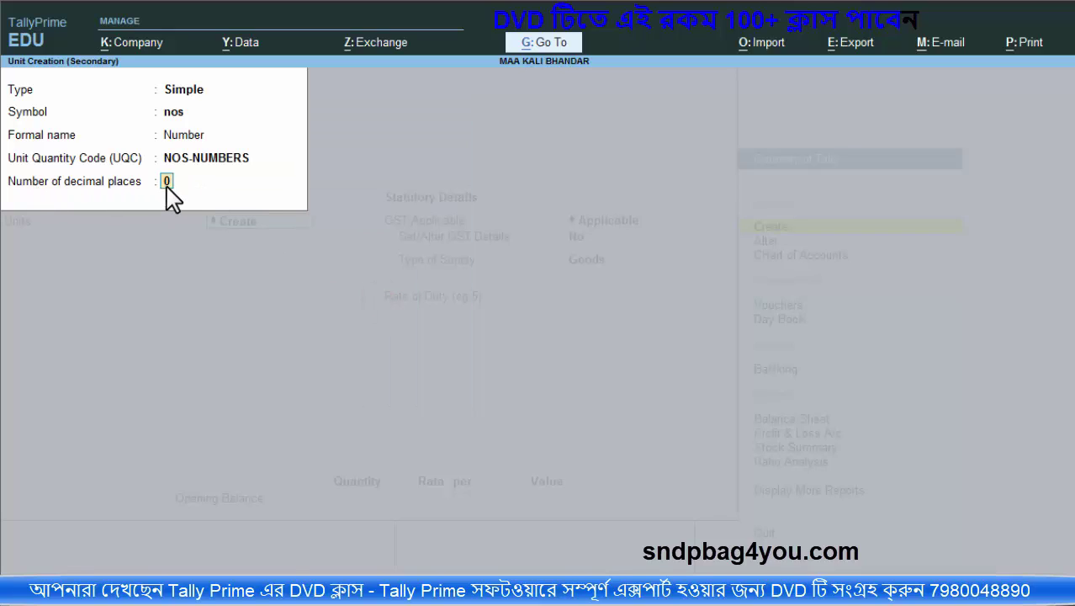
{"action": "key", "text": "Return"}
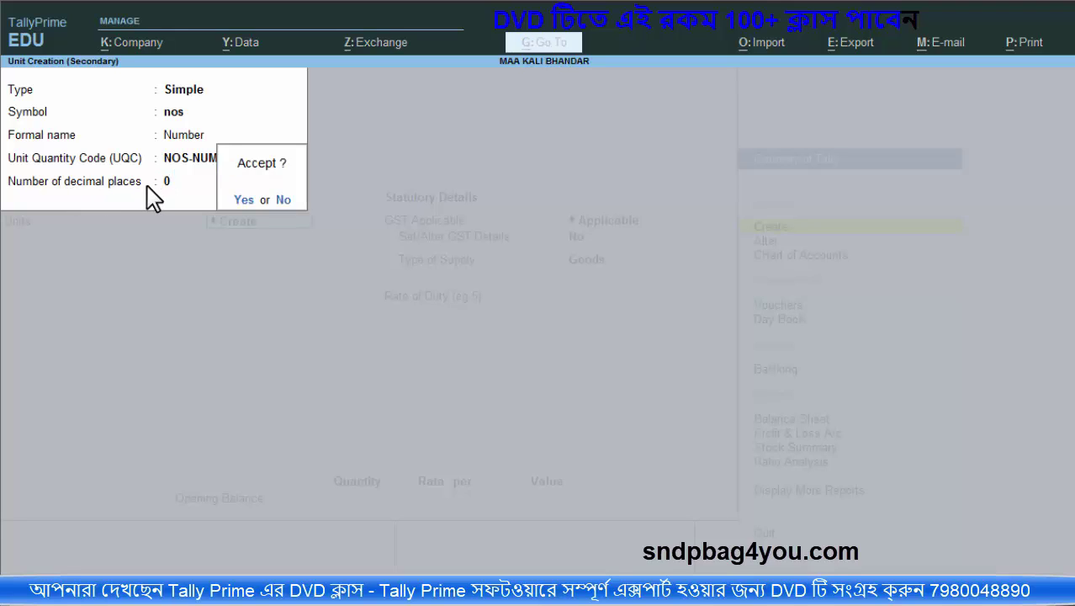
{"action": "key", "text": "Return"}
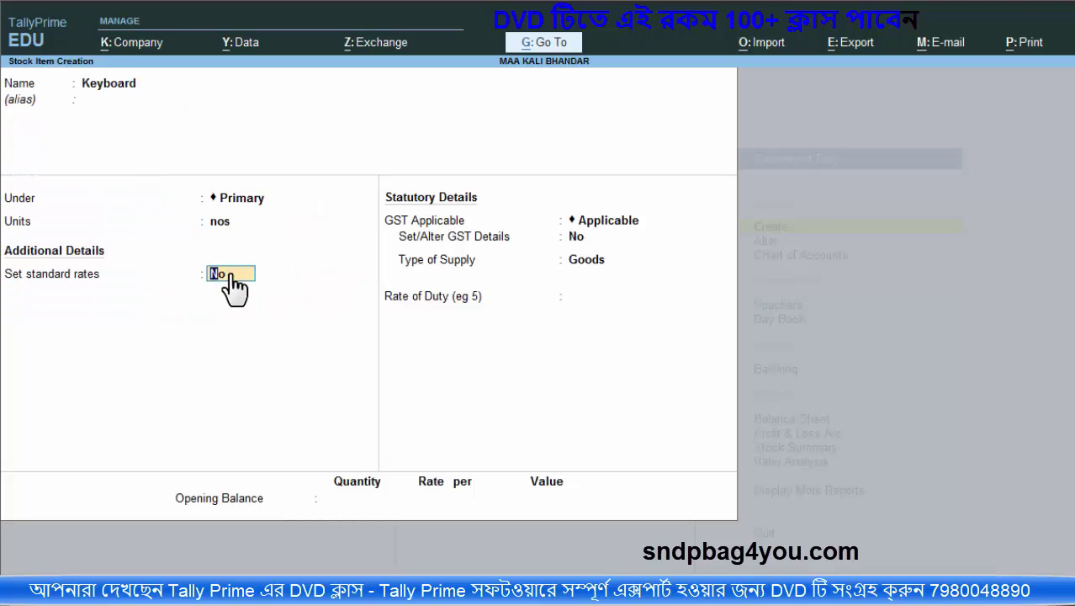
Step: Enable standard rates for Keyboard, check its cost in the Word document, and set the standard cost to 250 per nos in TallyPrime
{"action": "type", "text": "y"}
{"action": "key", "text": "Return"}
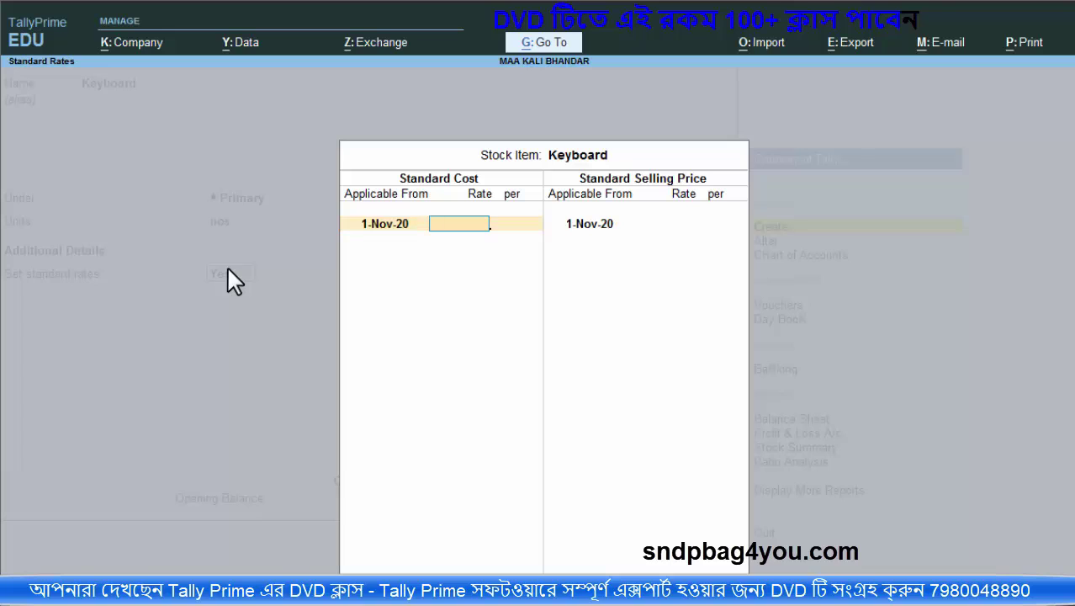
{"action": "key", "text": "alt+Tab"}
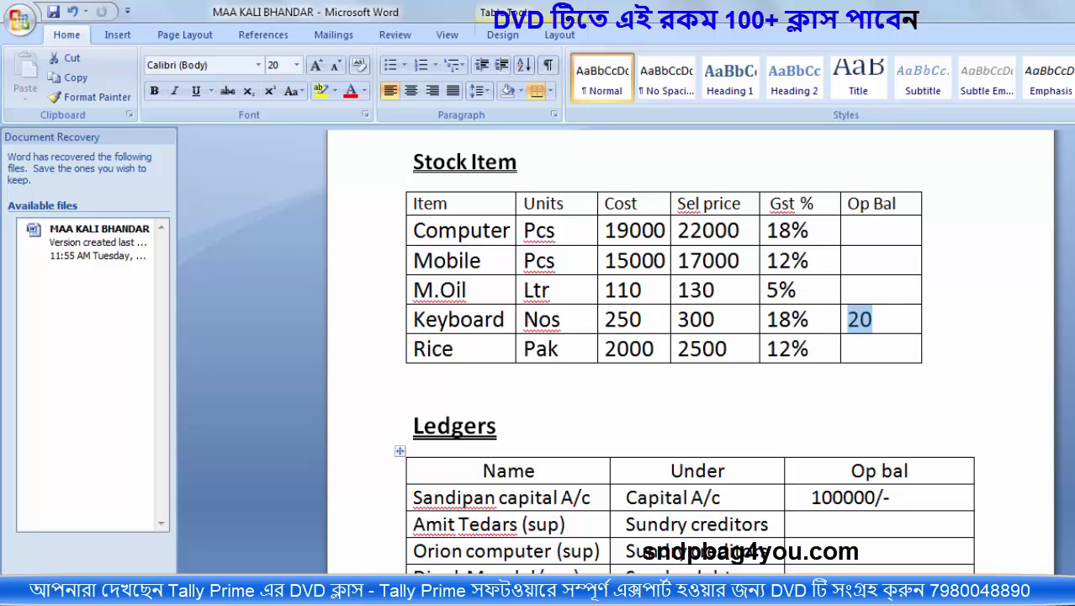
{"action": "key", "text": "alt+Tab"}
{"action": "type", "text": "250"}
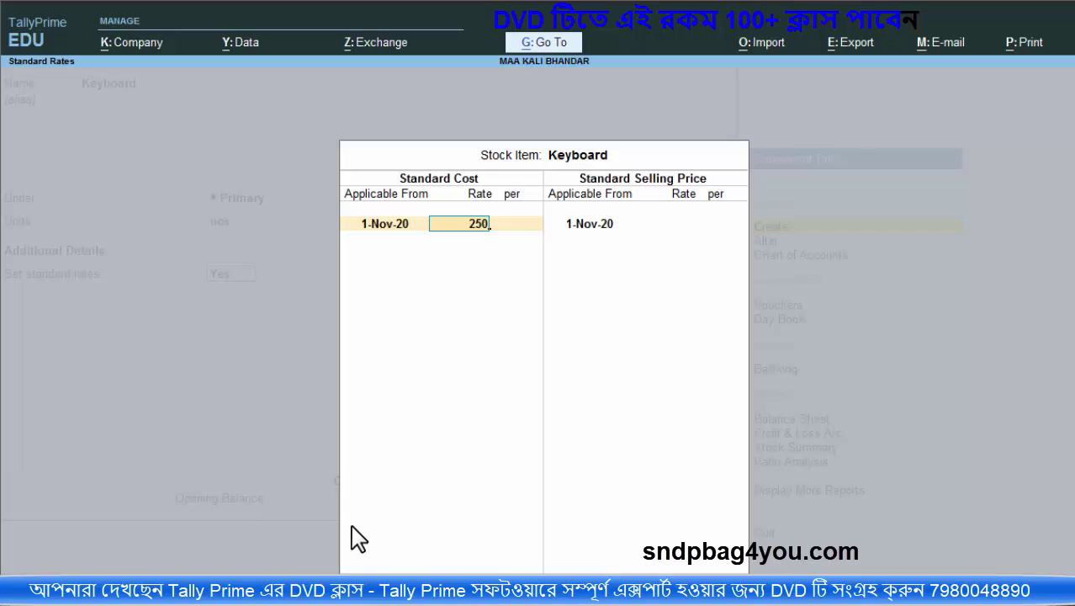
{"action": "key", "text": "Return"}
{"action": "key", "text": "Return"}
{"action": "key", "text": "Return"}
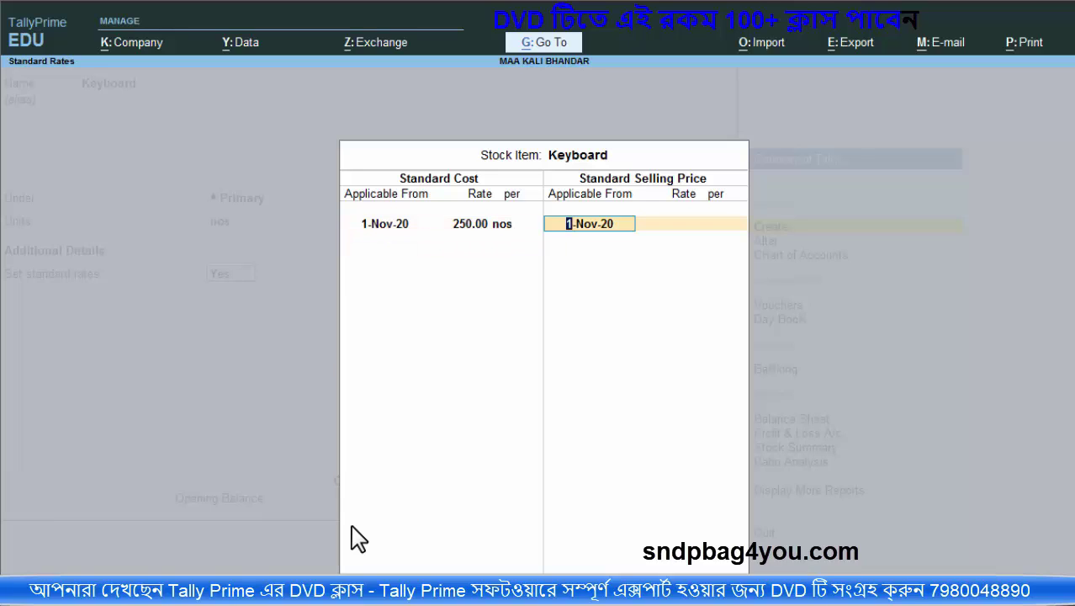
Step: Set Keyboard's standard selling price to 300 per nos, keeping the 1-Nov-20 applicable date, and close the standard rates
{"action": "key", "text": "Return"}
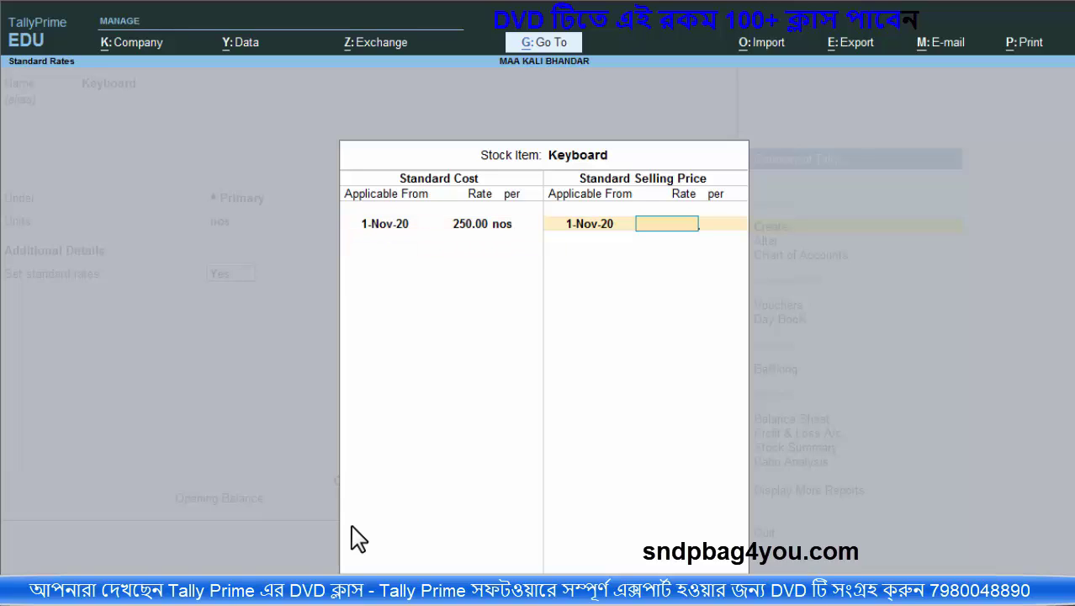
{"action": "type", "text": "300"}
{"action": "key", "text": "Return"}
{"action": "key", "text": "Return"}
{"action": "key", "text": "Return"}
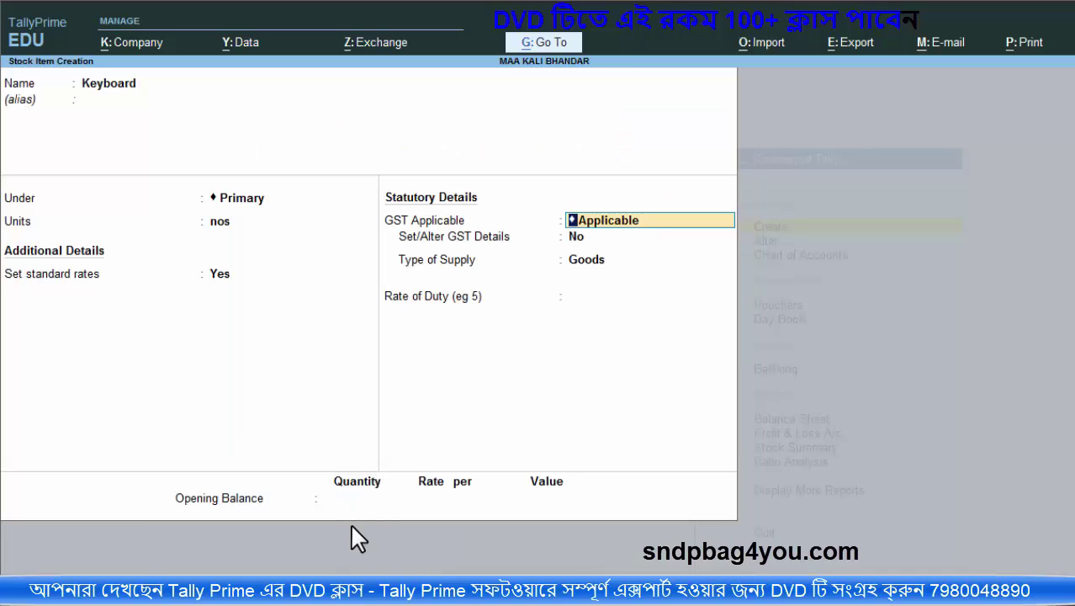
Step: Keep GST applicable for Keyboard, enable its GST details, and set the taxability to Taxable with calculation type On Value
{"action": "key", "text": "Return"}
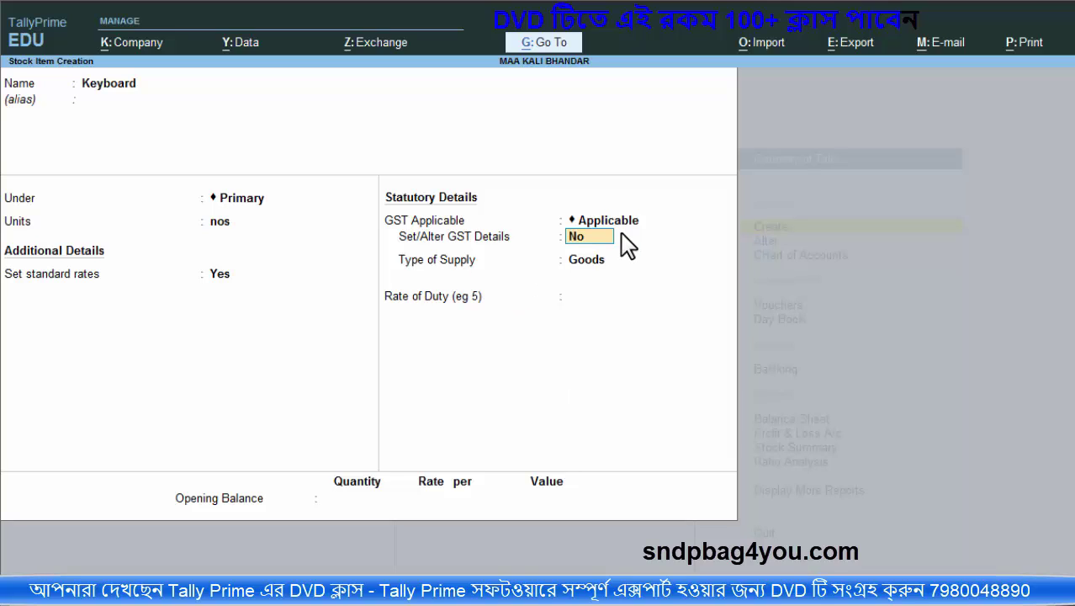
{"action": "type", "text": "y"}
{"action": "key", "text": "Return"}
{"action": "key", "text": "Return"}
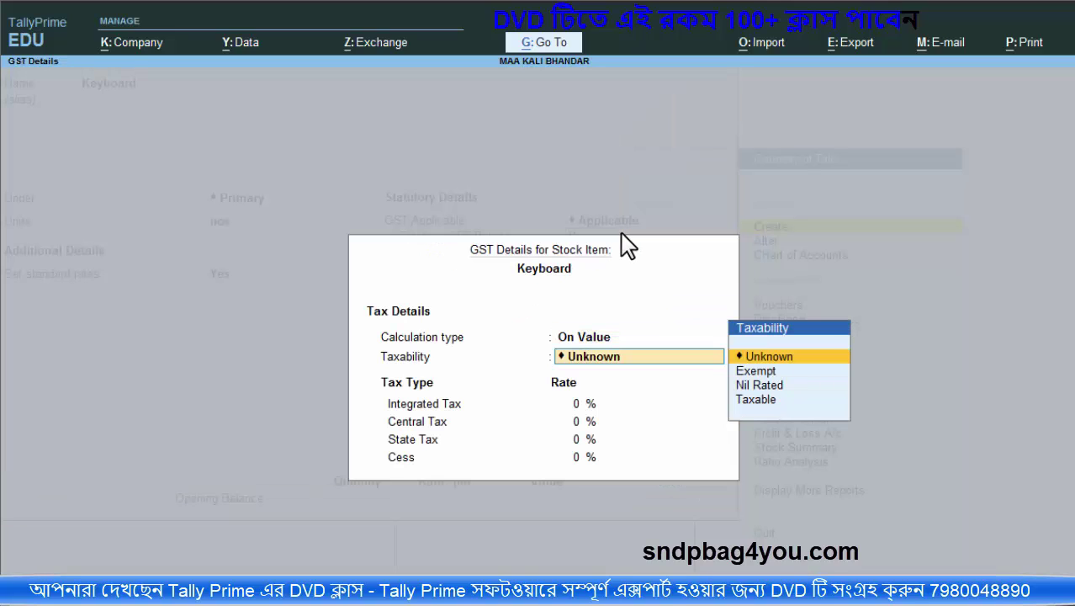
{"action": "key", "text": "Down"}
{"action": "key", "text": "Down"}
{"action": "key", "text": "Down"}
{"action": "key", "text": "Return"}
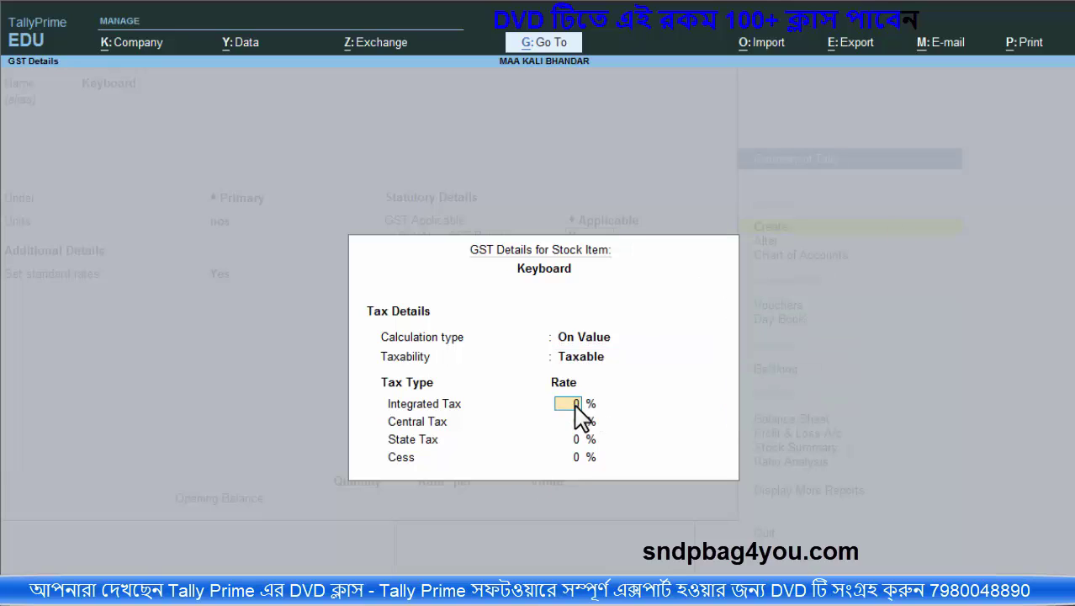
Step: Set the integrated tax rate to 18%, accept the GST details, keep Goods as the type of supply and leave the duty rate unfilled
{"action": "type", "text": "18"}
{"action": "key", "text": "Return"}
{"action": "key", "text": "Return"}
{"action": "key", "text": "Return"}
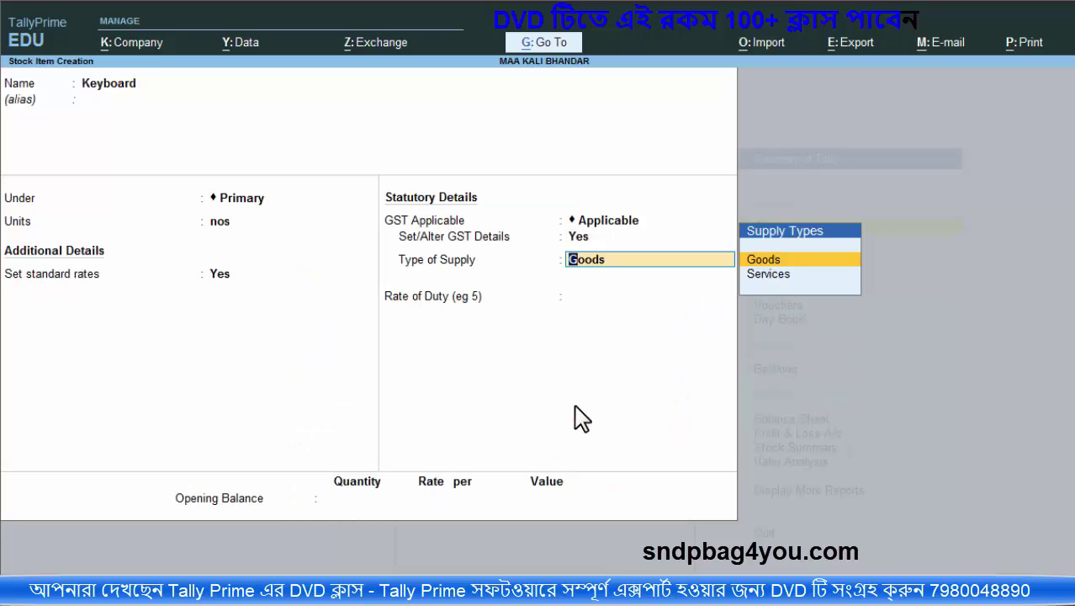
{"action": "key", "text": "Return"}
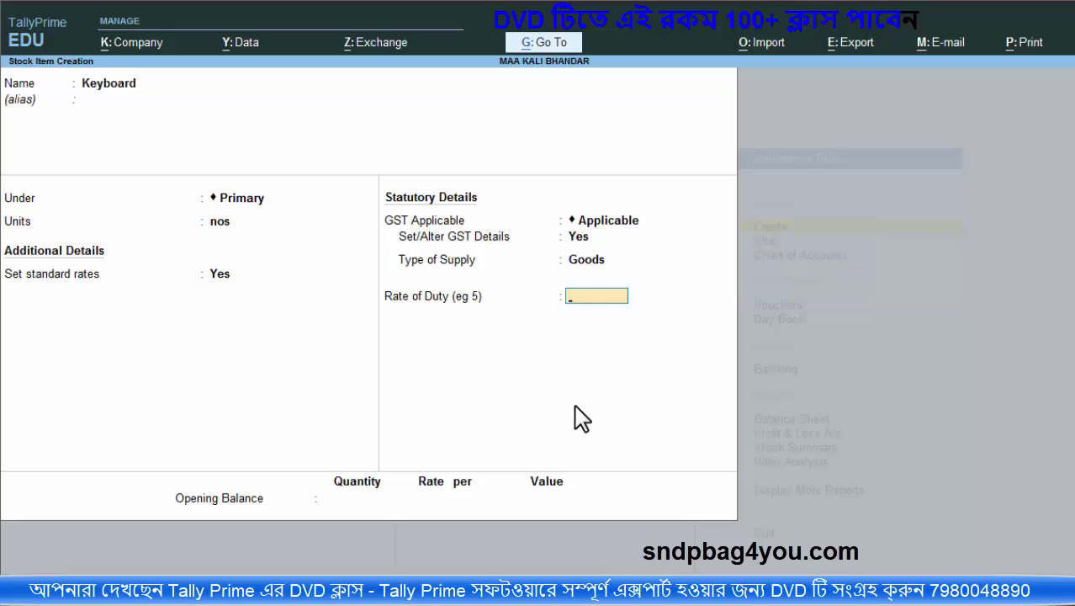
{"action": "key", "text": "Return"}
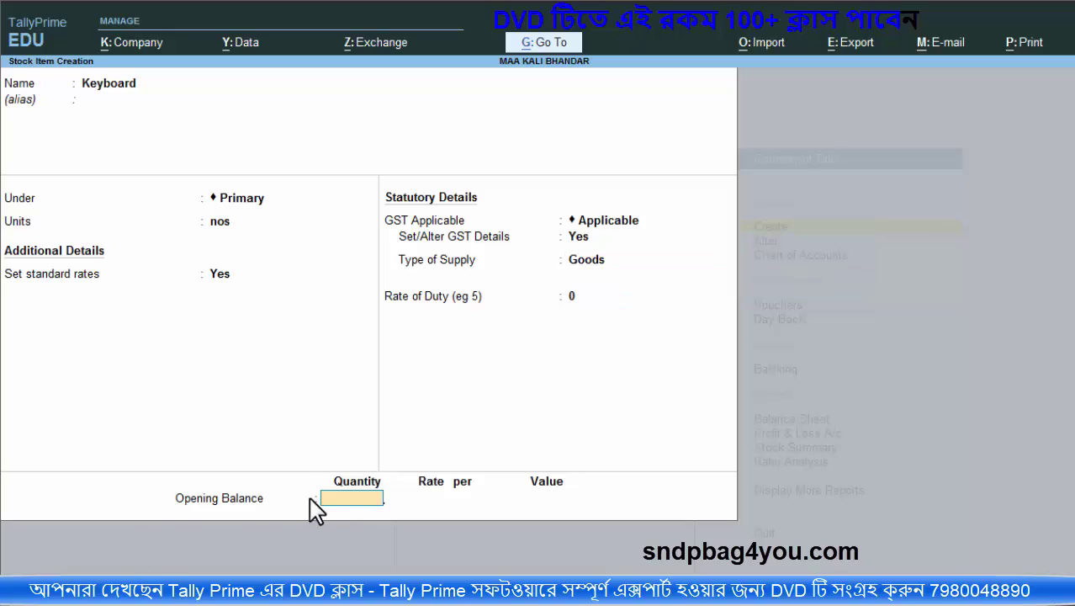